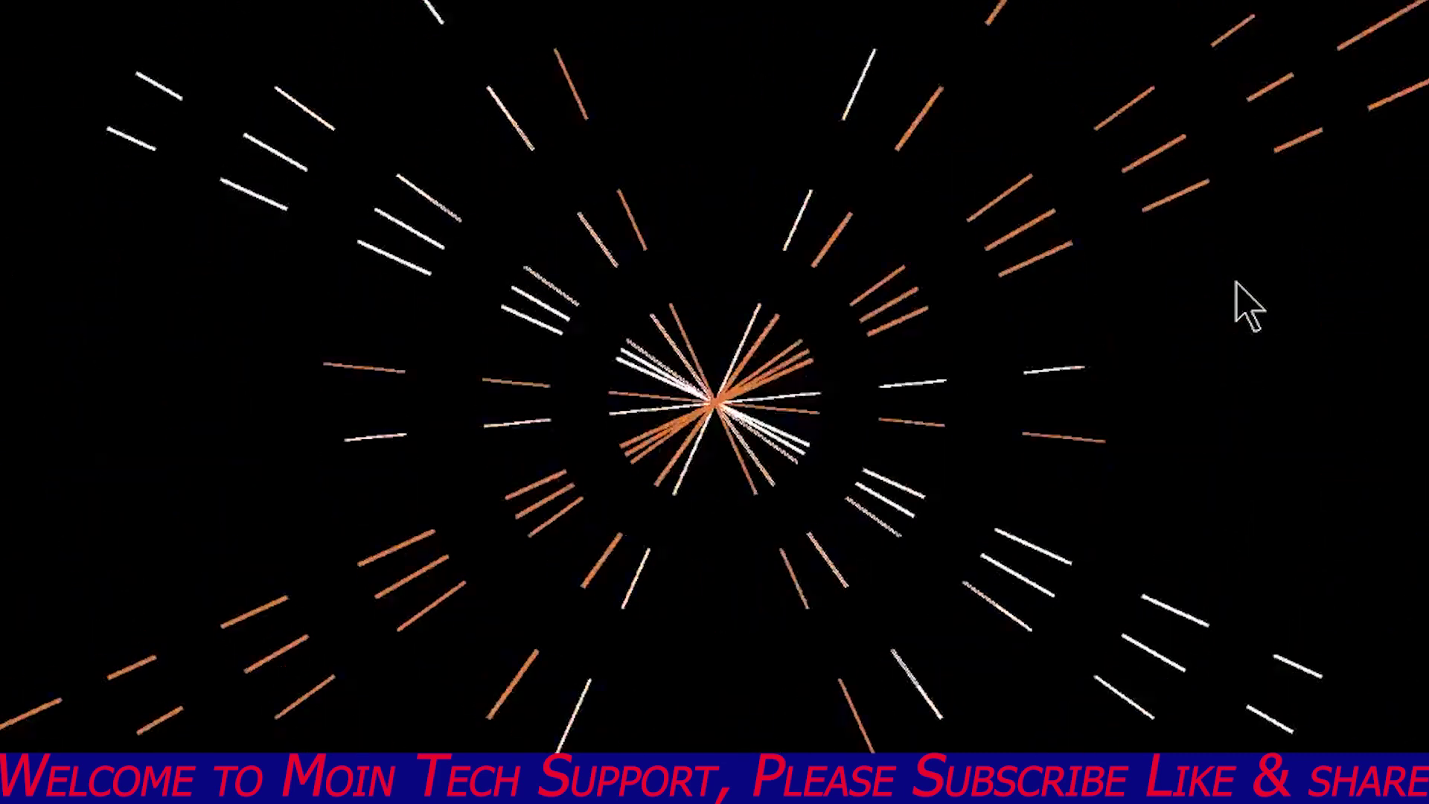
Leave the slideshow and delete the title and subtitle placeholders to leave a blank slide.
key(Escape)
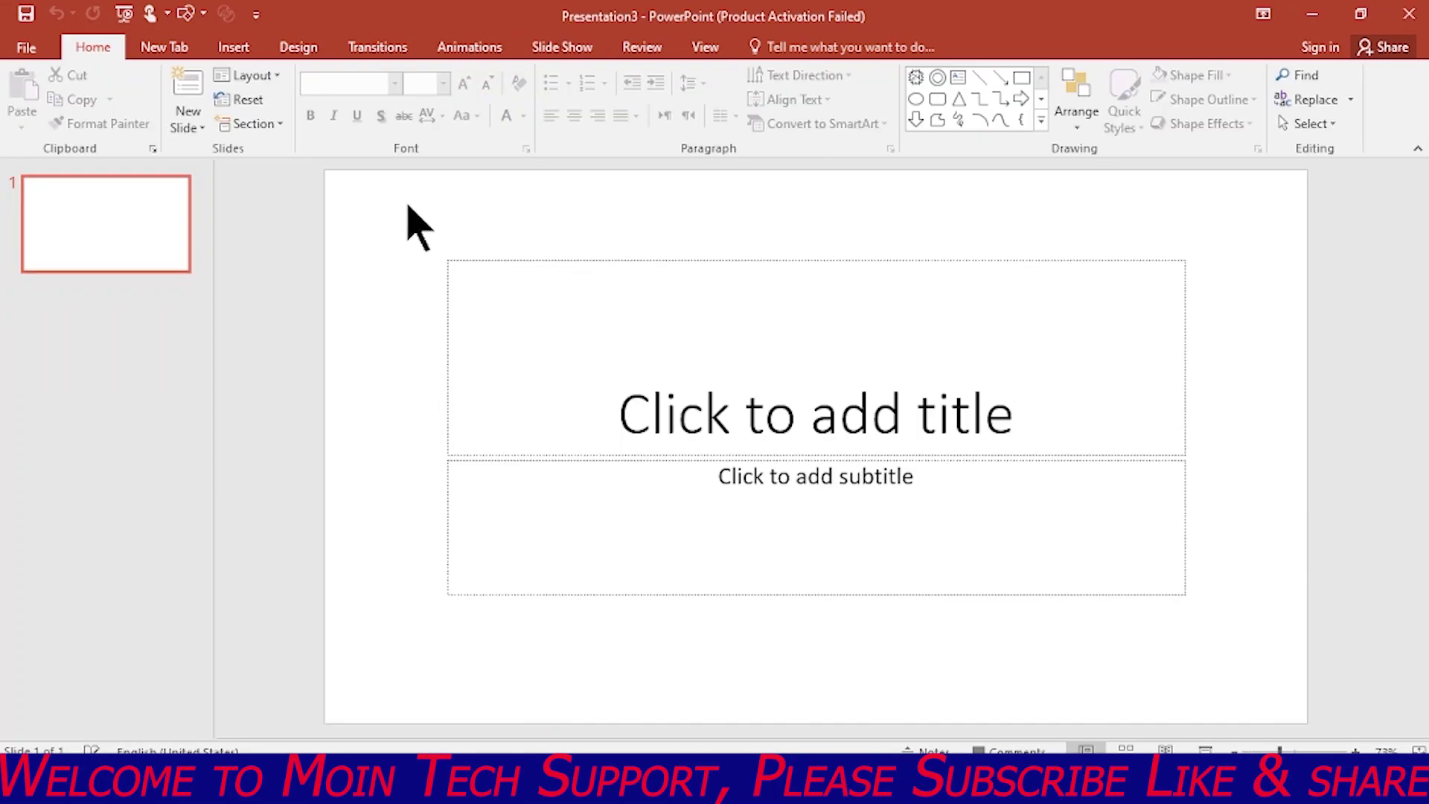
drag(404, 206, 1228, 642)
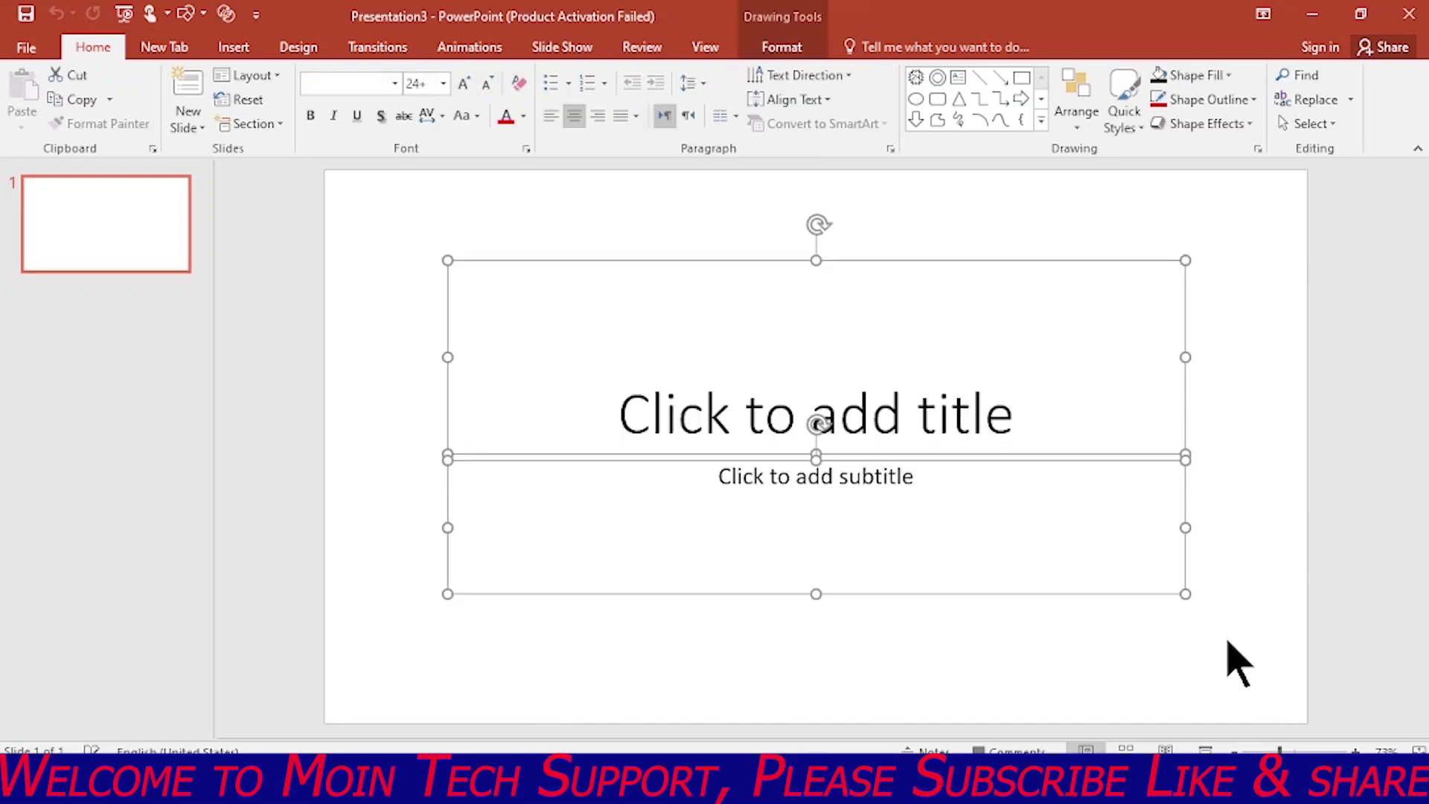
key(Delete)
Fill the slide background with solid black (Black, Text 1).
right_click(568, 271)
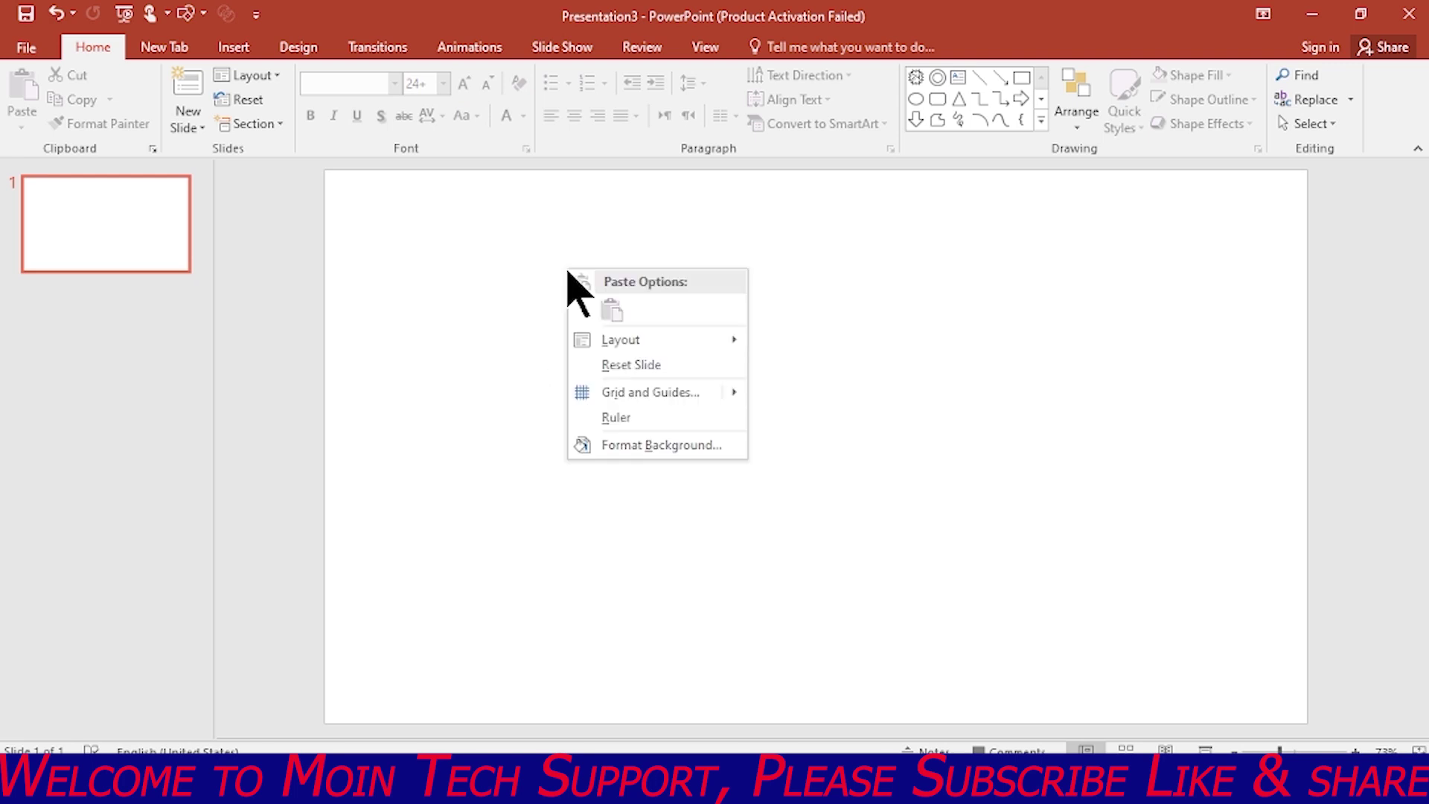
click(694, 447)
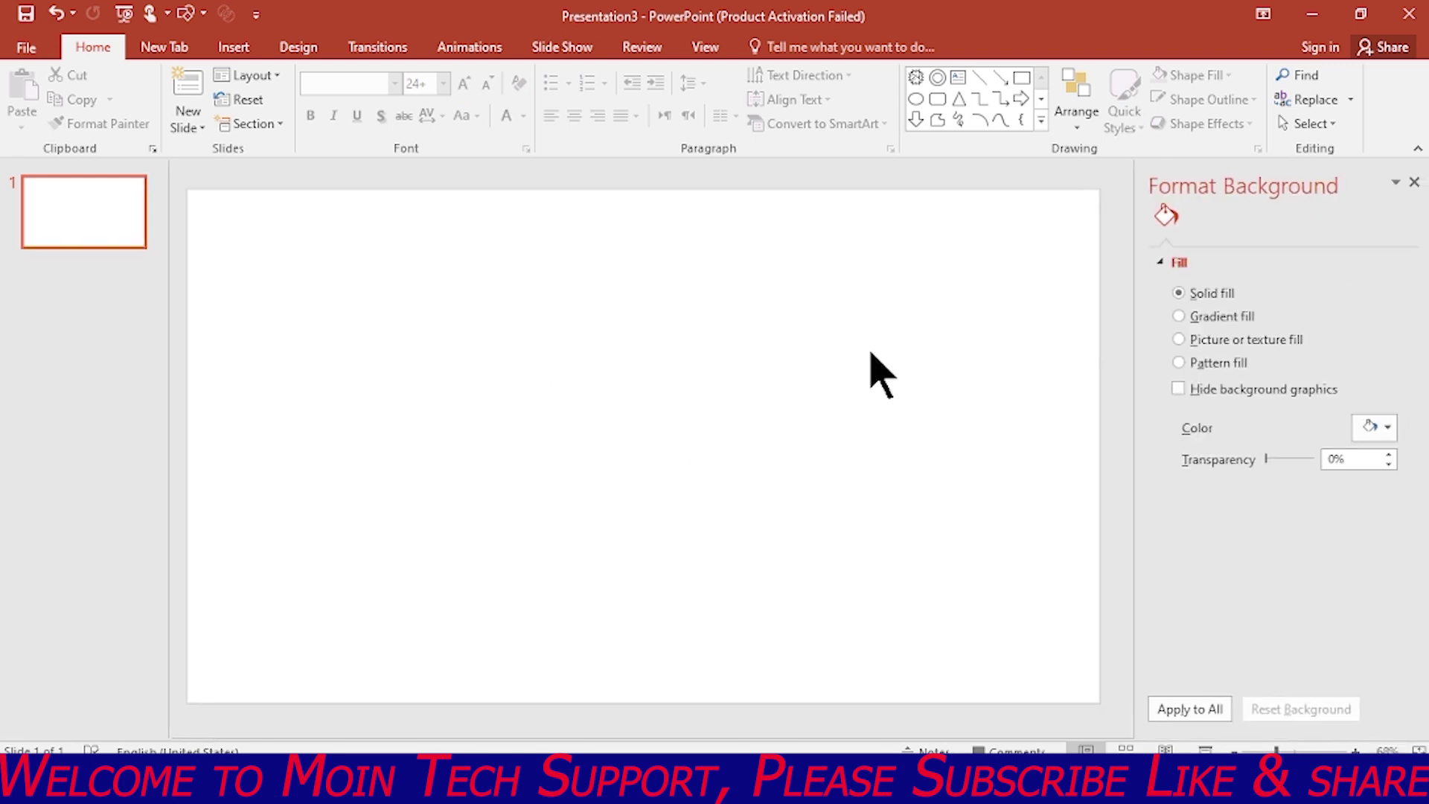
click(1384, 430)
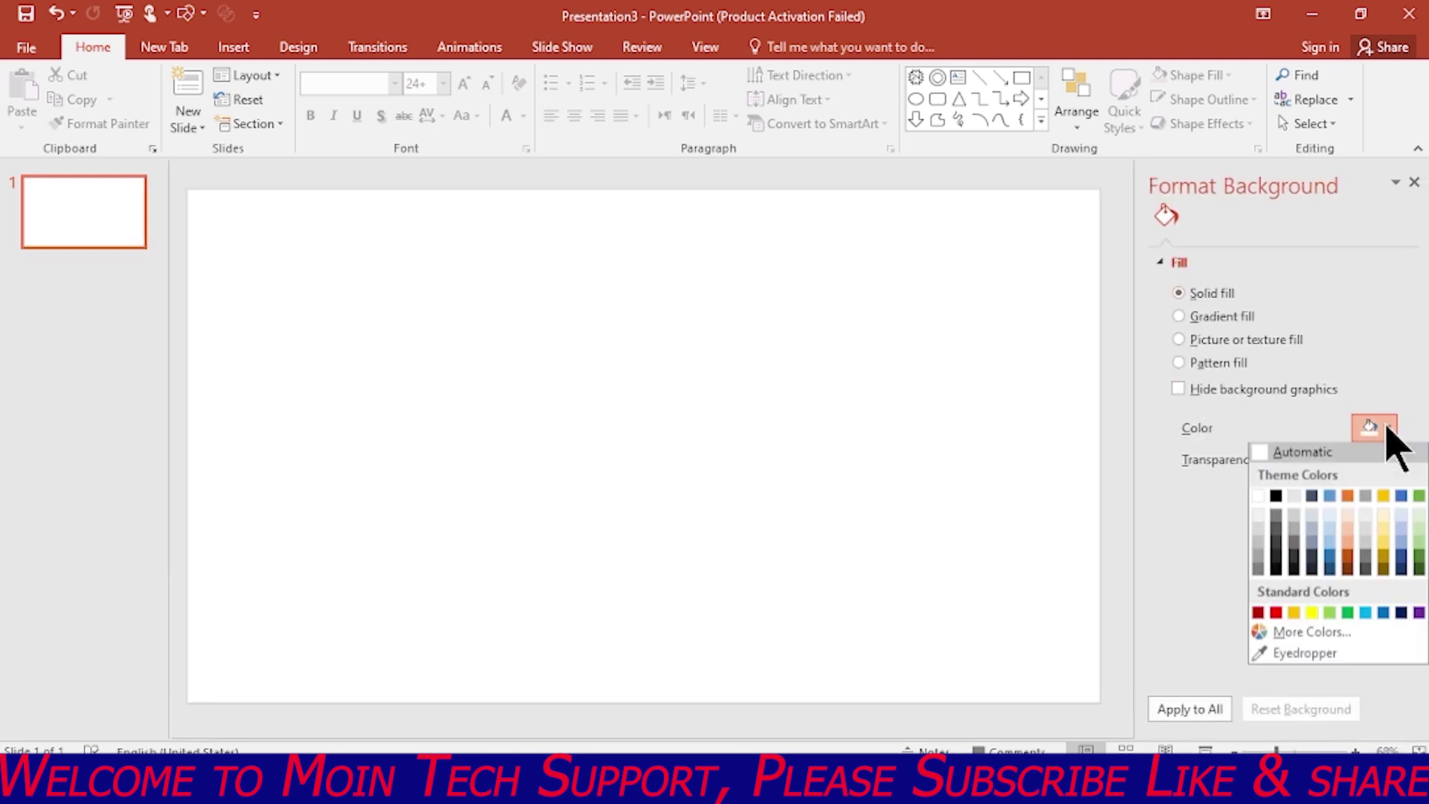
click(1276, 497)
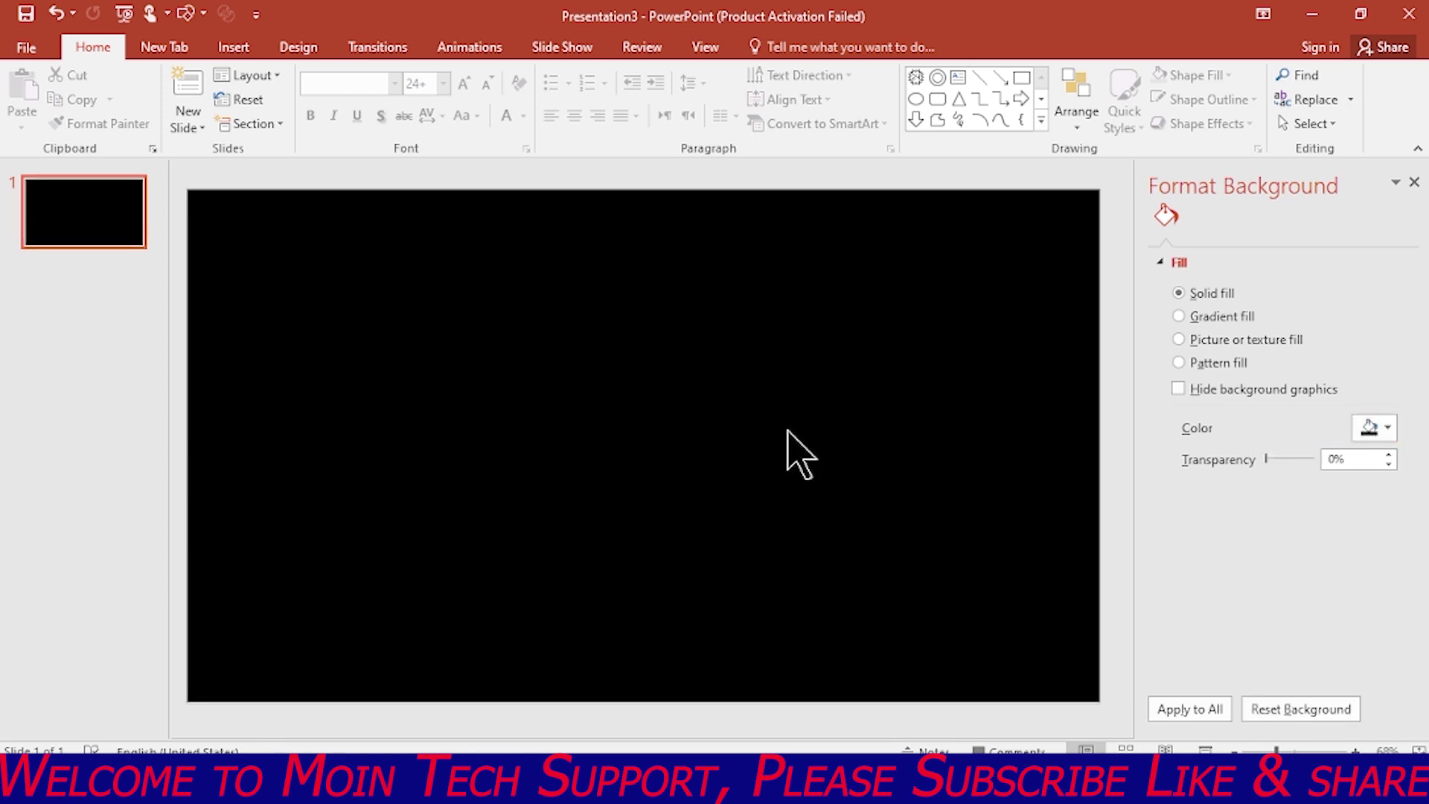
click(235, 47)
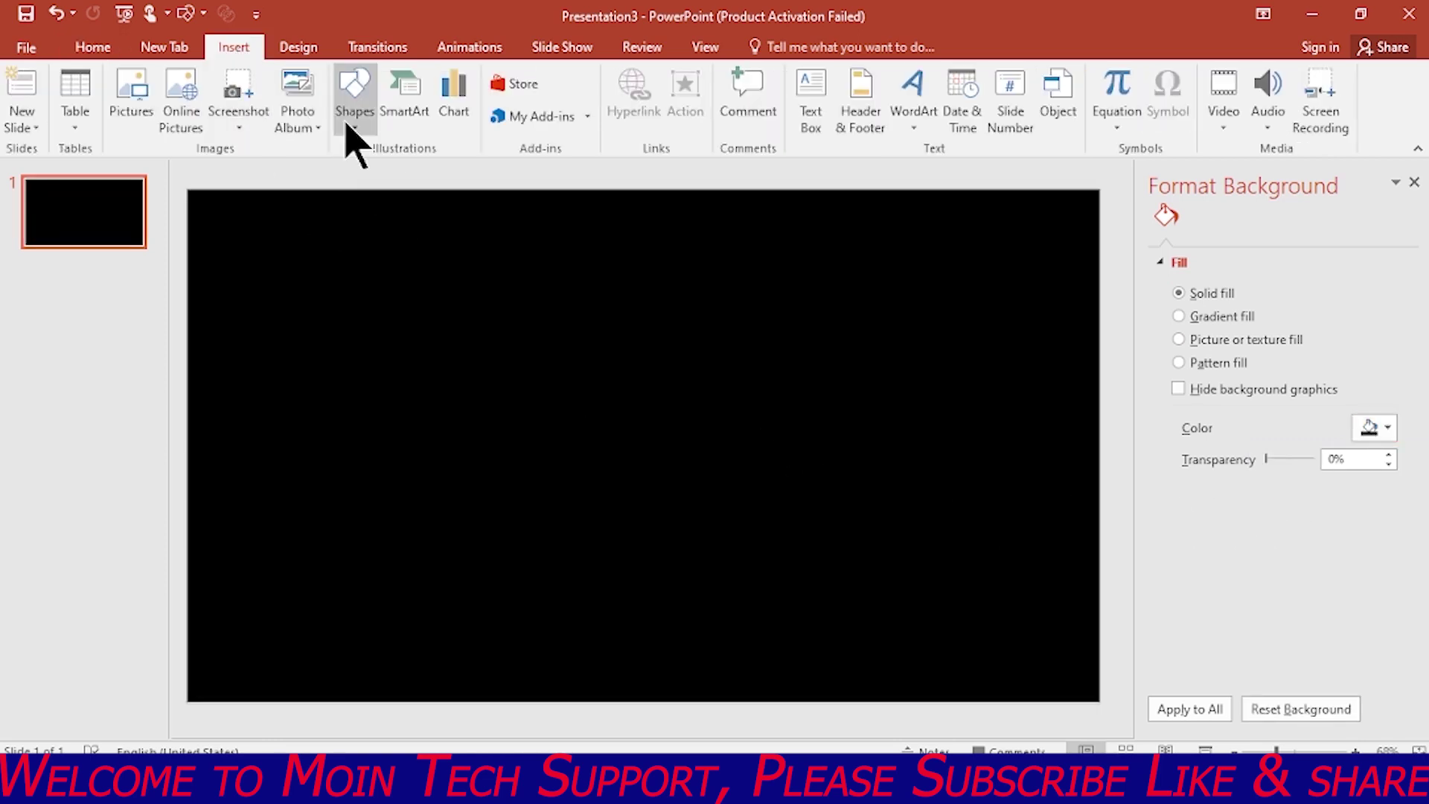
Draw a straight vertical line on the slide, just left of centre.
click(355, 119)
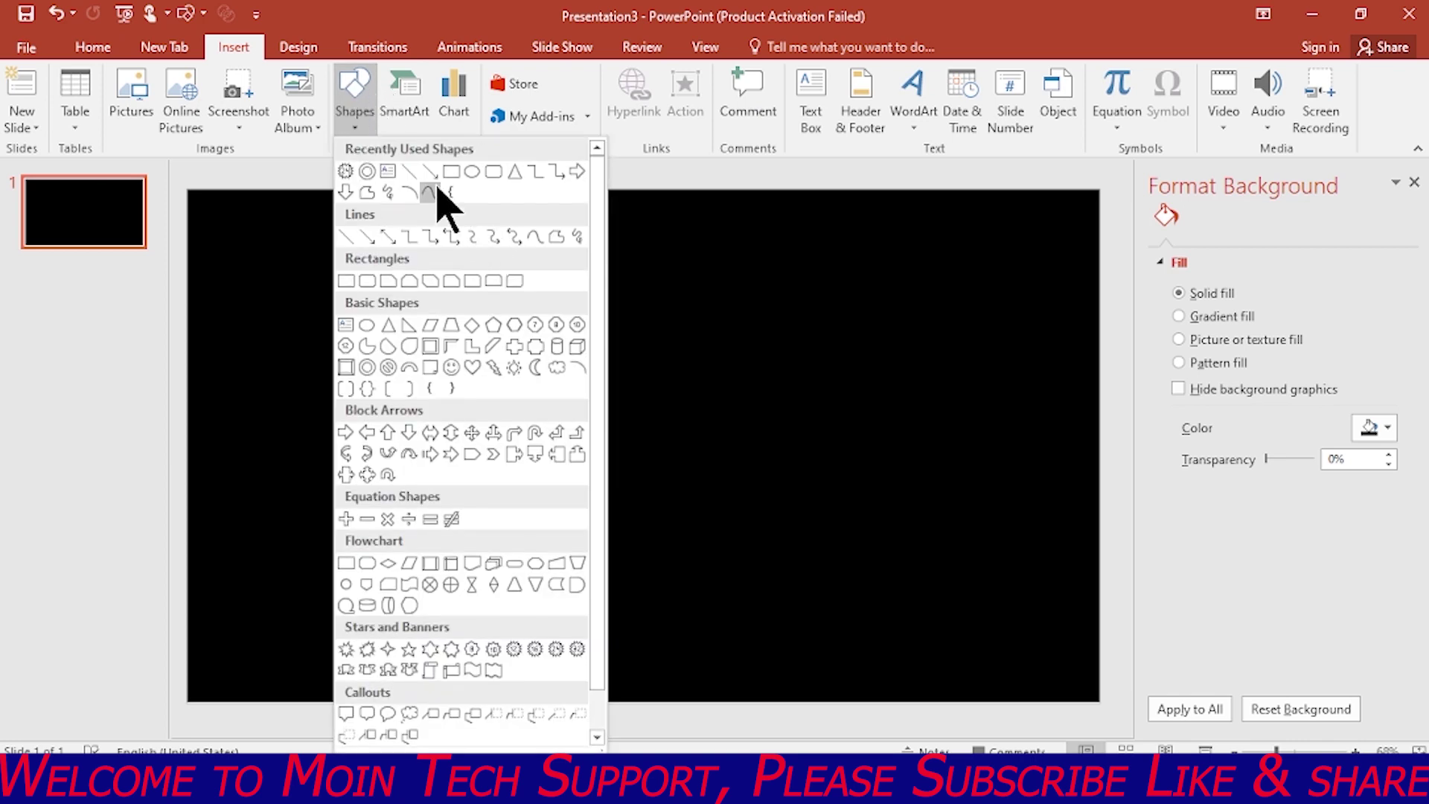
click(430, 192)
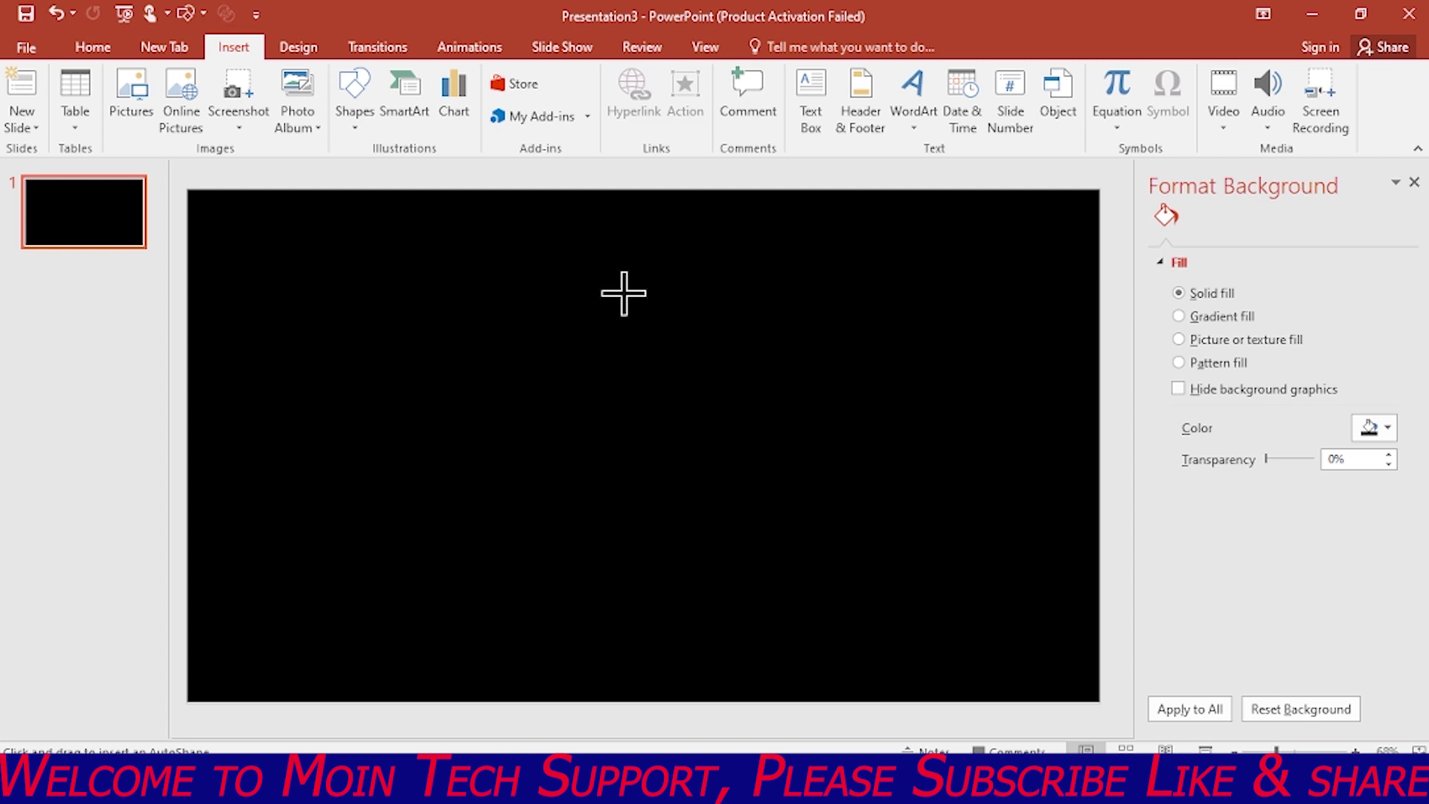
drag(619, 552, 623, 552)
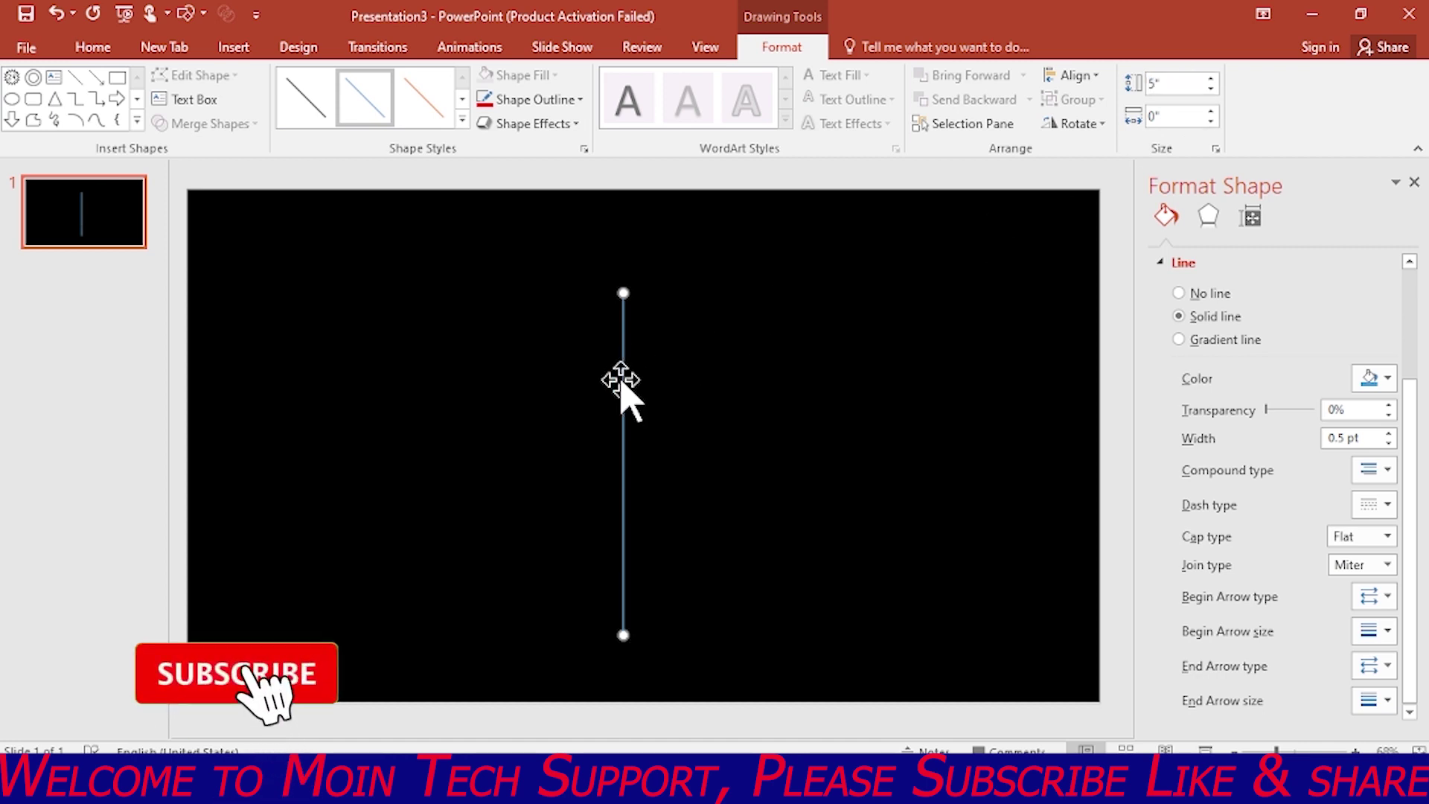
click(575, 102)
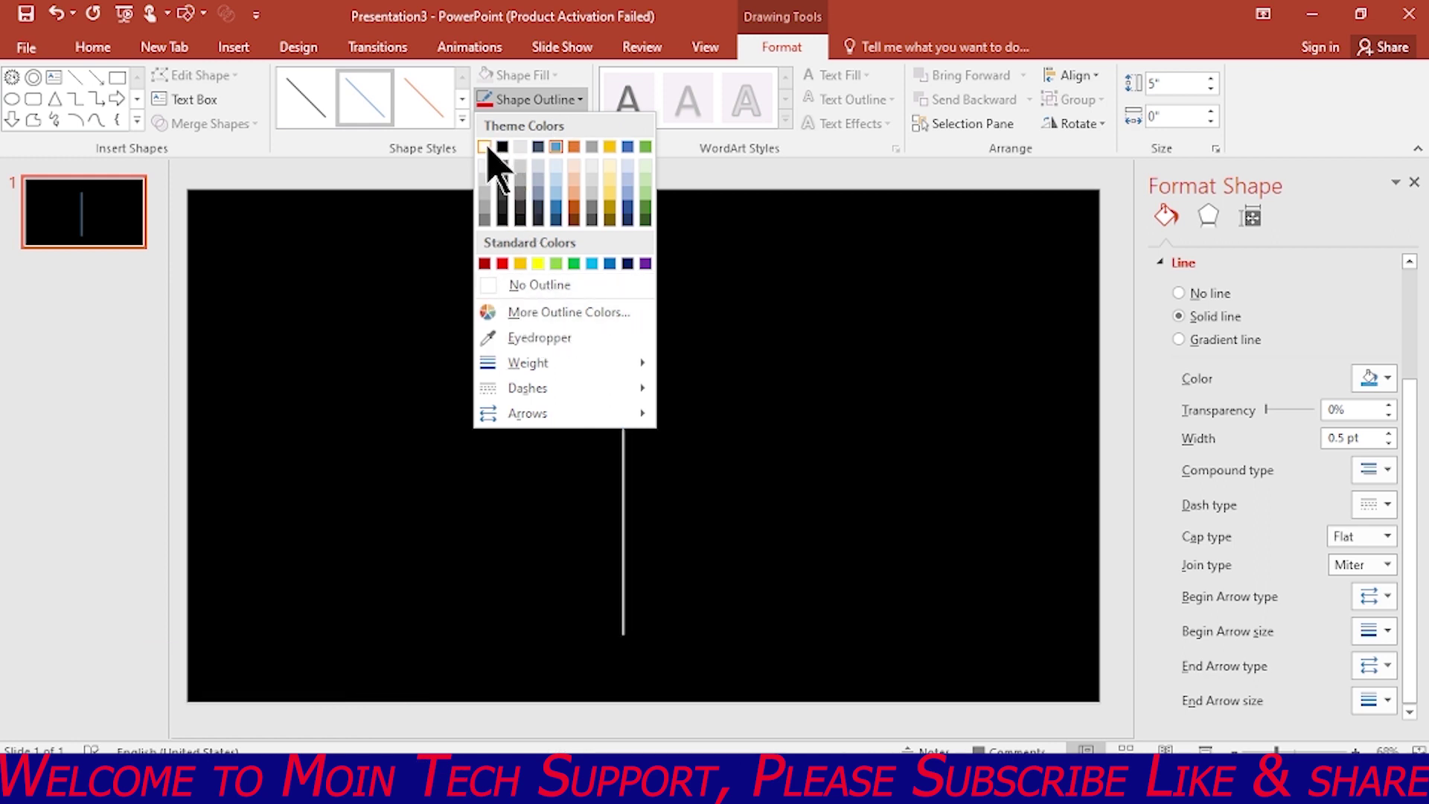
Give the line a white outline 1 pt thick.
click(486, 148)
click(542, 101)
mouse_move(528, 363)
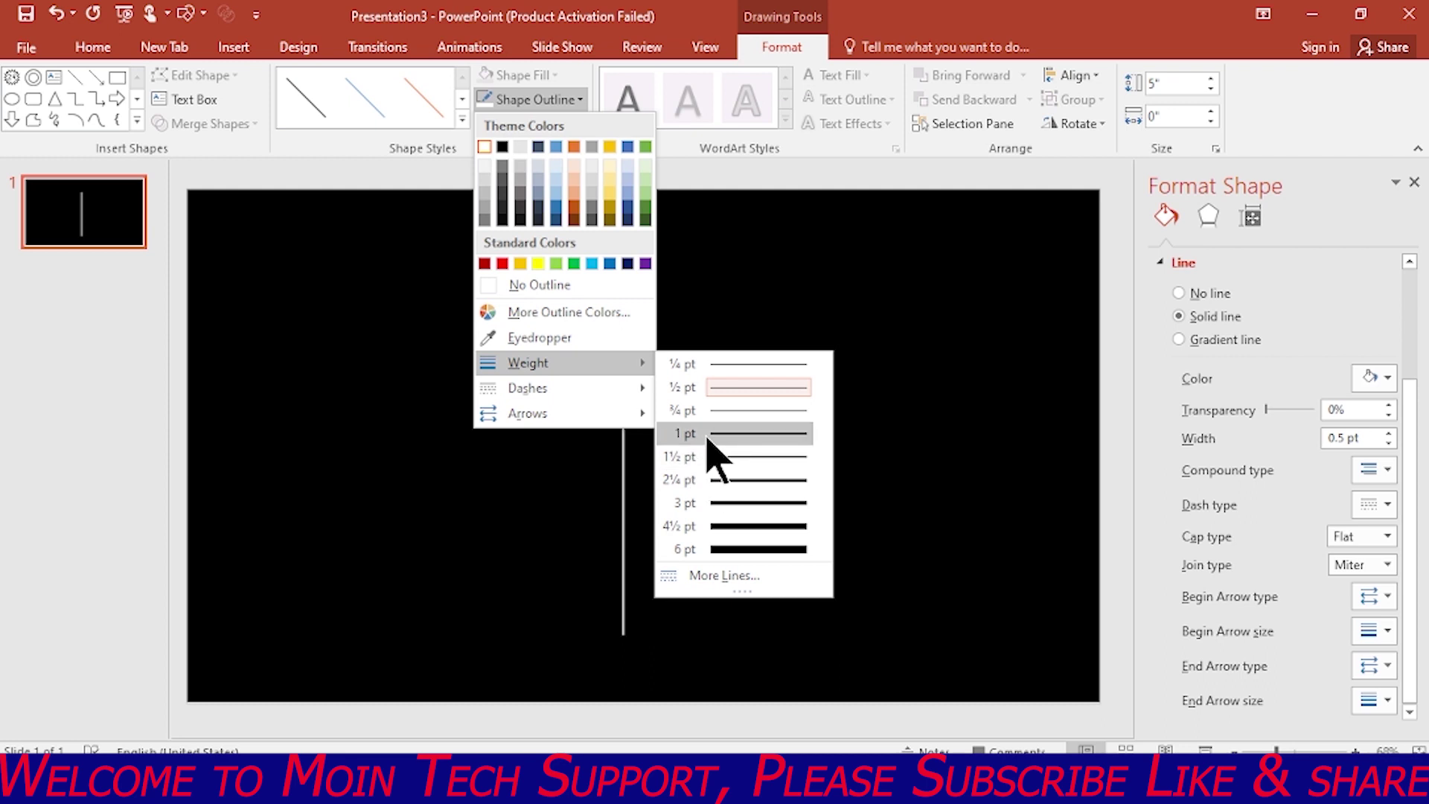
click(715, 435)
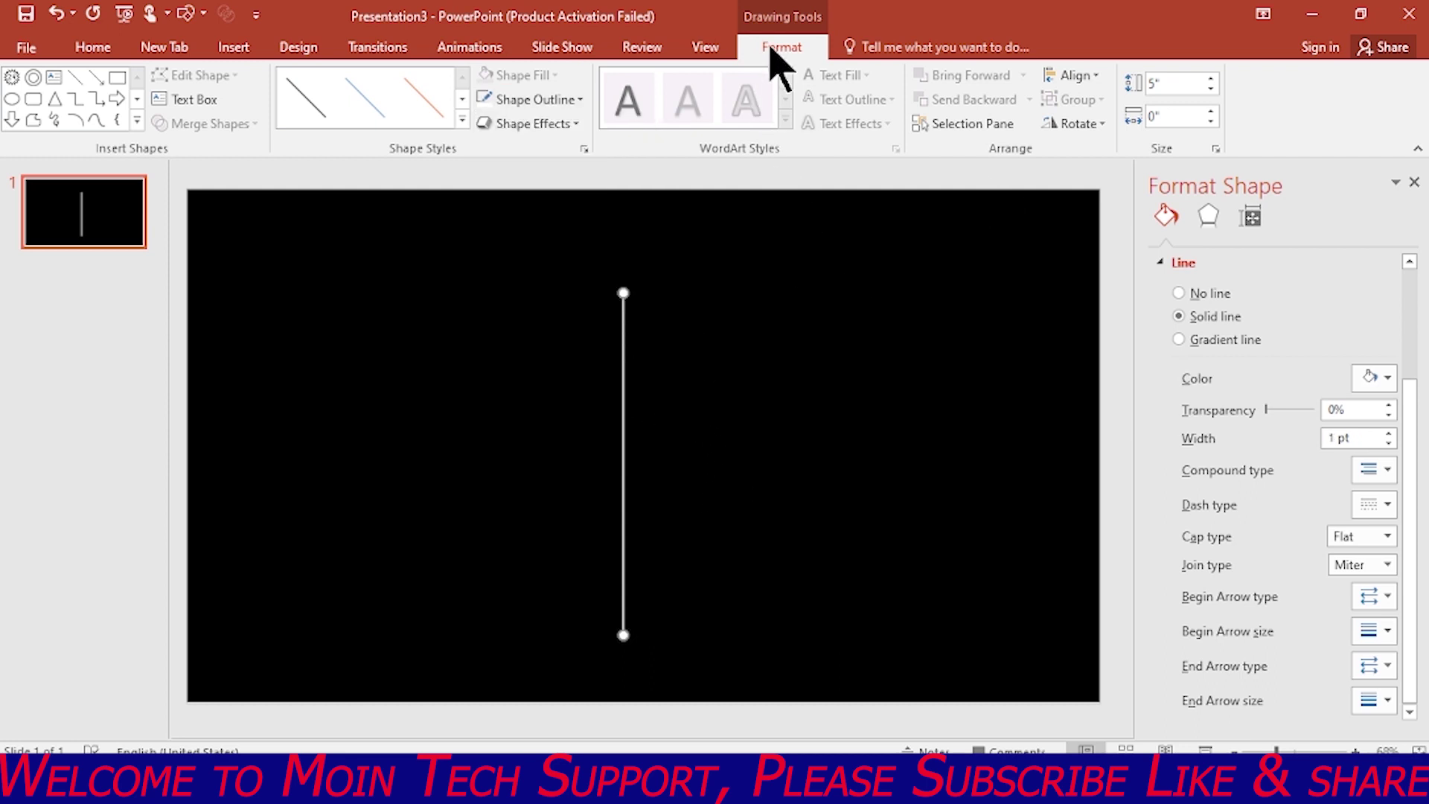
Centre the line horizontally and vertically on the slide with Align Center and Align Middle.
click(1084, 78)
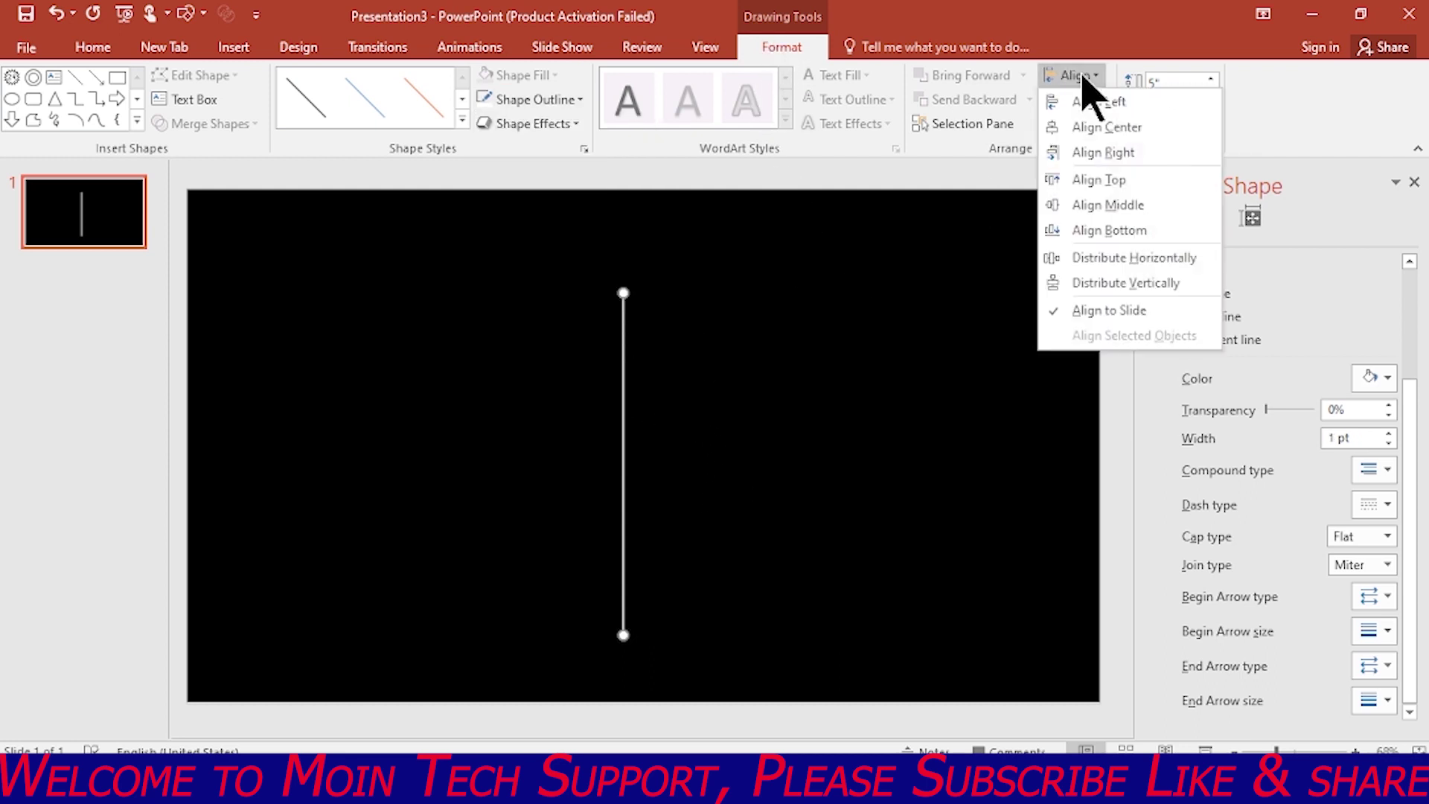
click(1109, 128)
click(1091, 78)
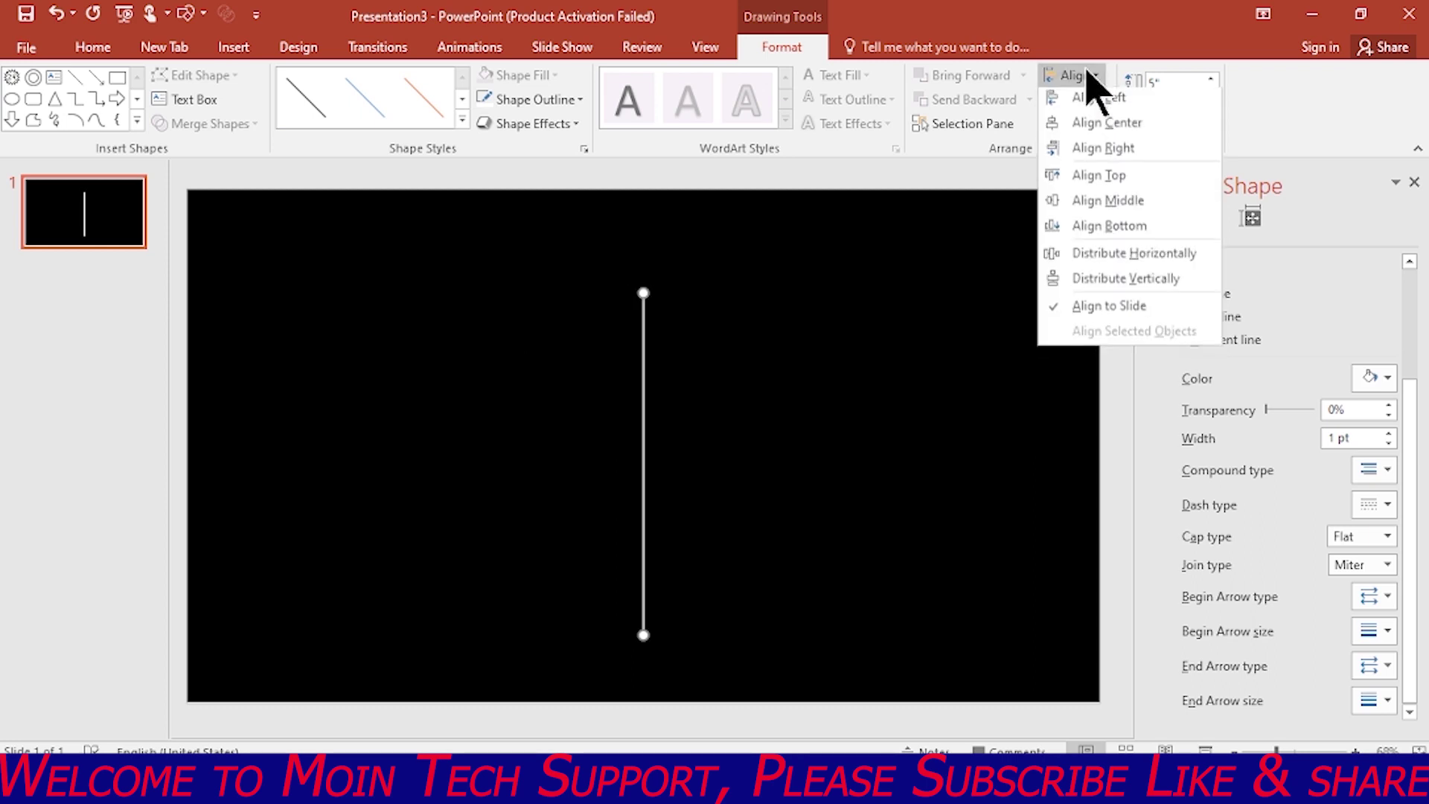
click(1116, 205)
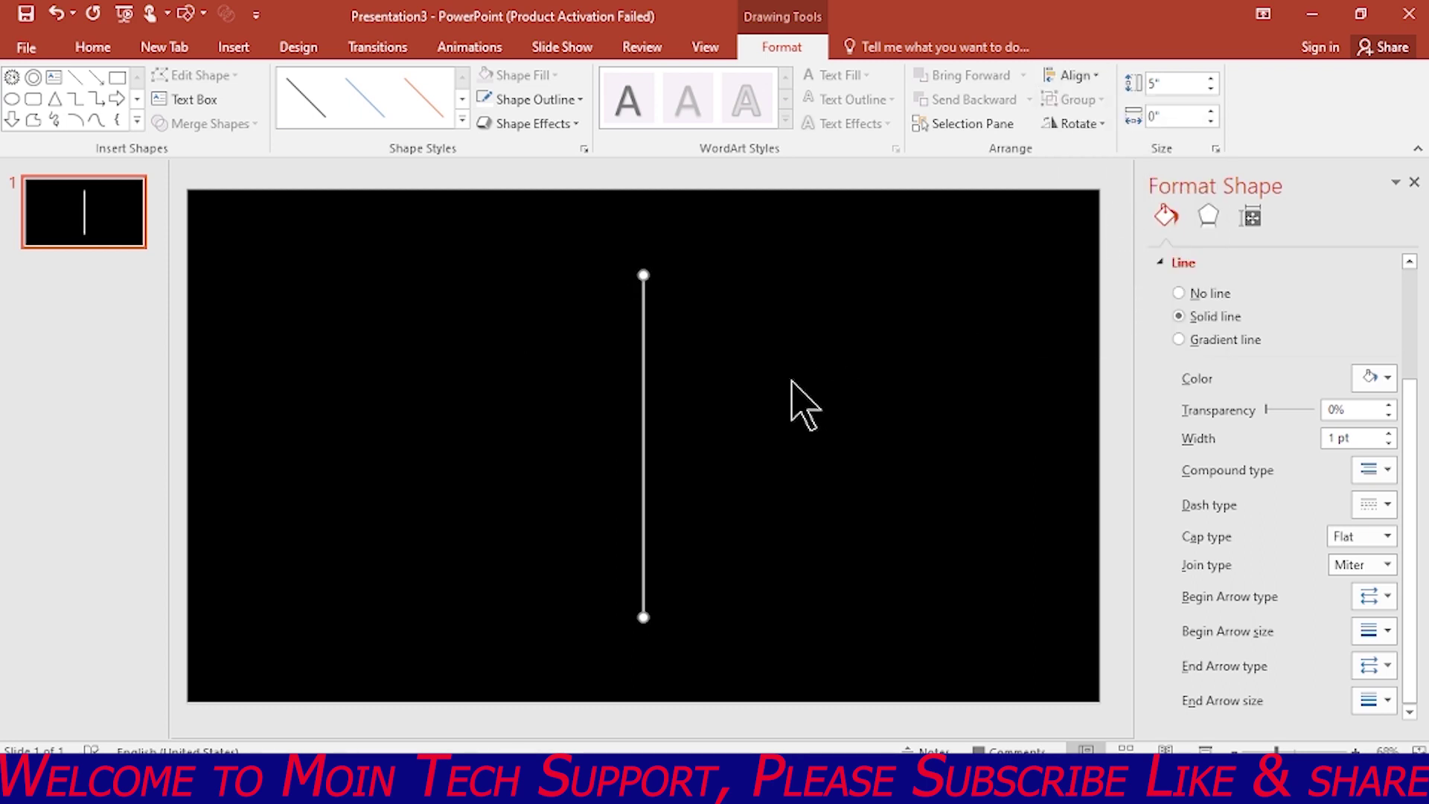
click(740, 424)
click(644, 393)
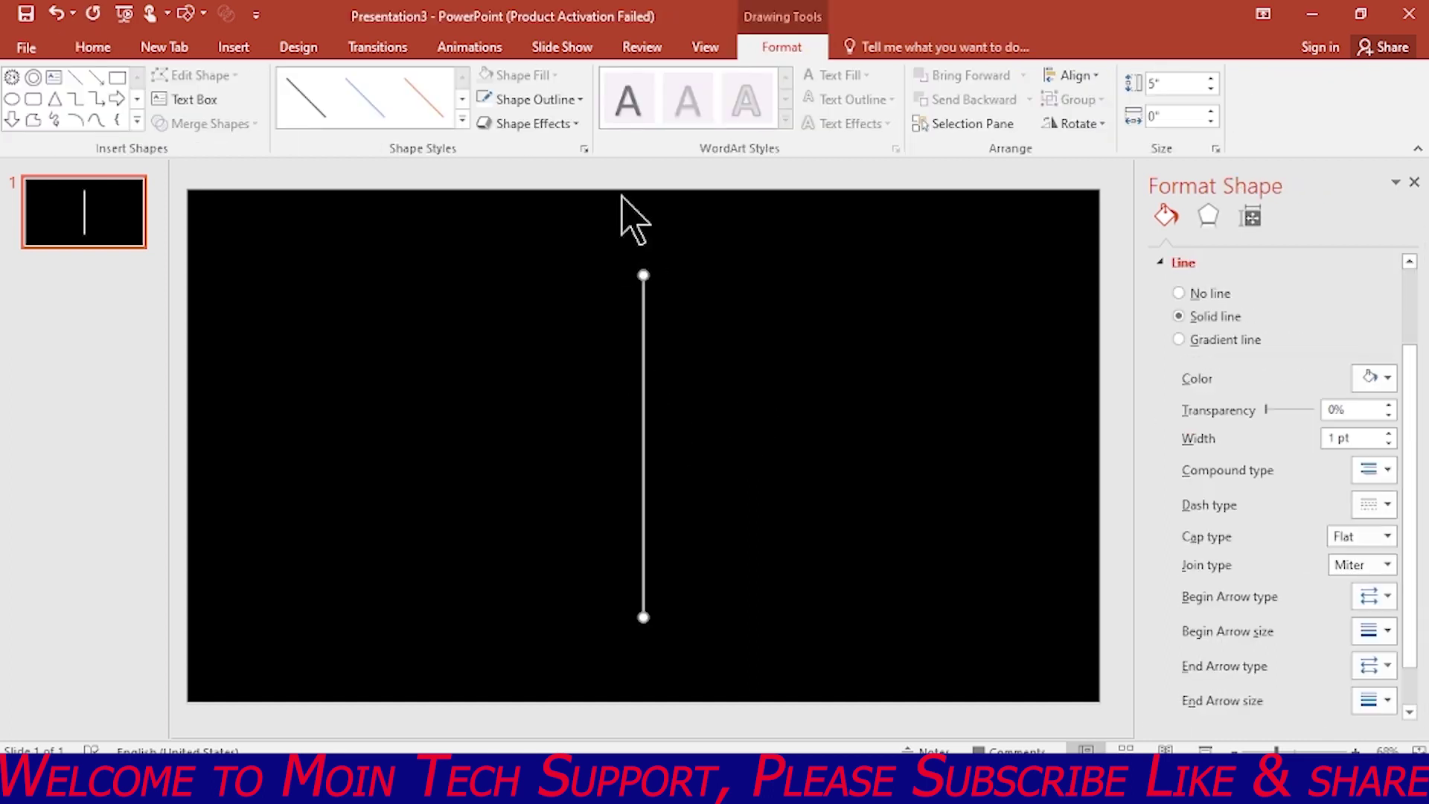
click(477, 50)
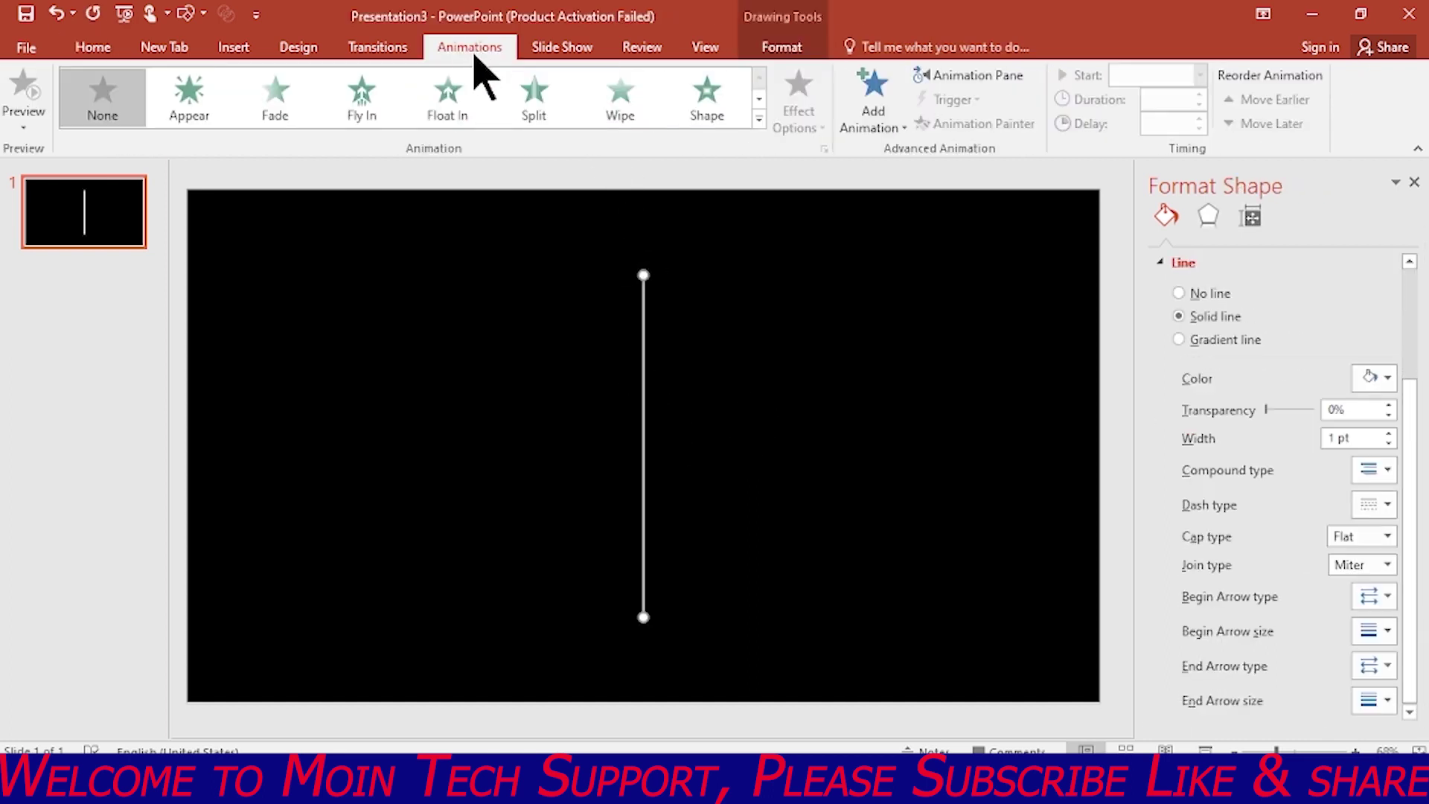
Add a Spin animation to the line: With Previous, duration 03.00, delay 00.50.
click(869, 142)
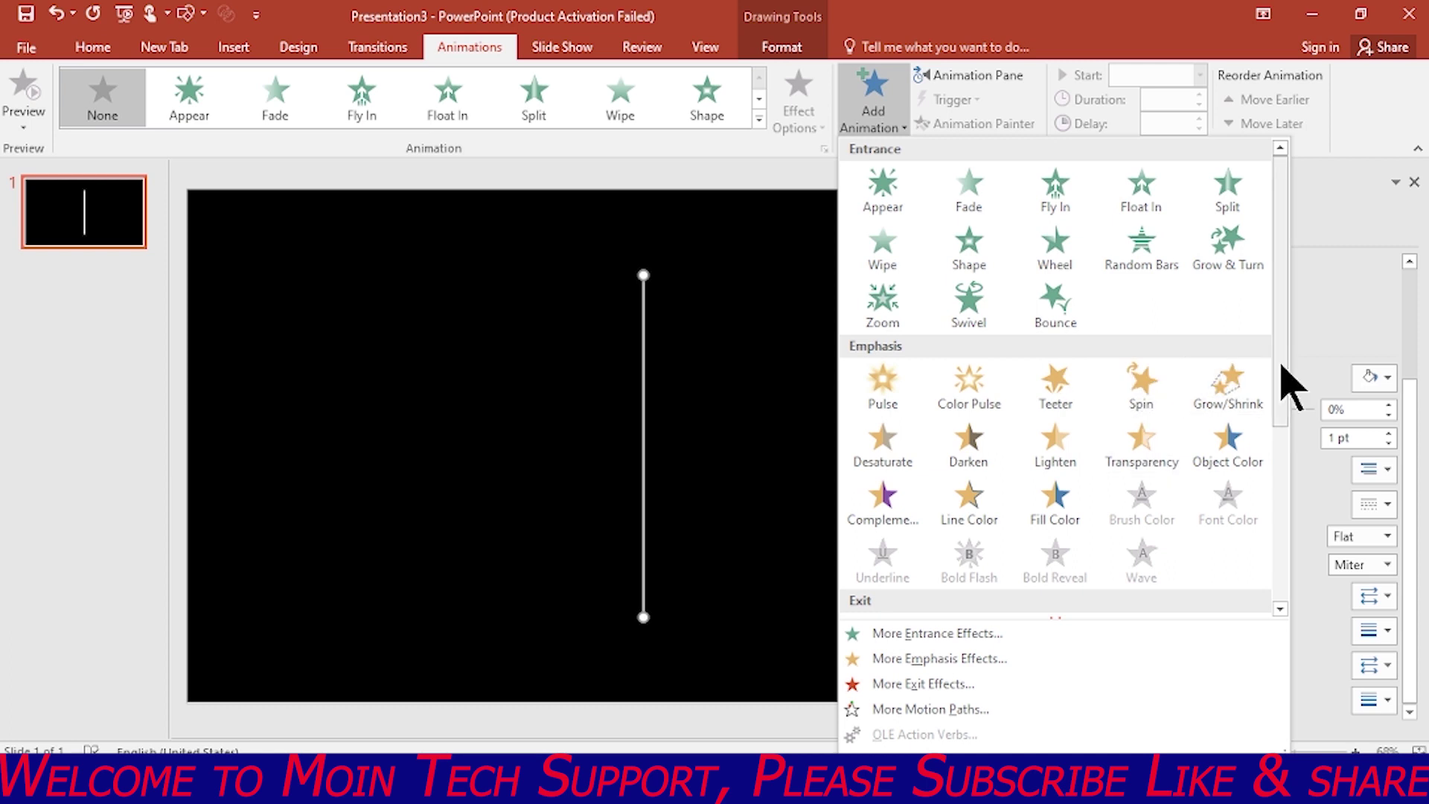
click(1146, 391)
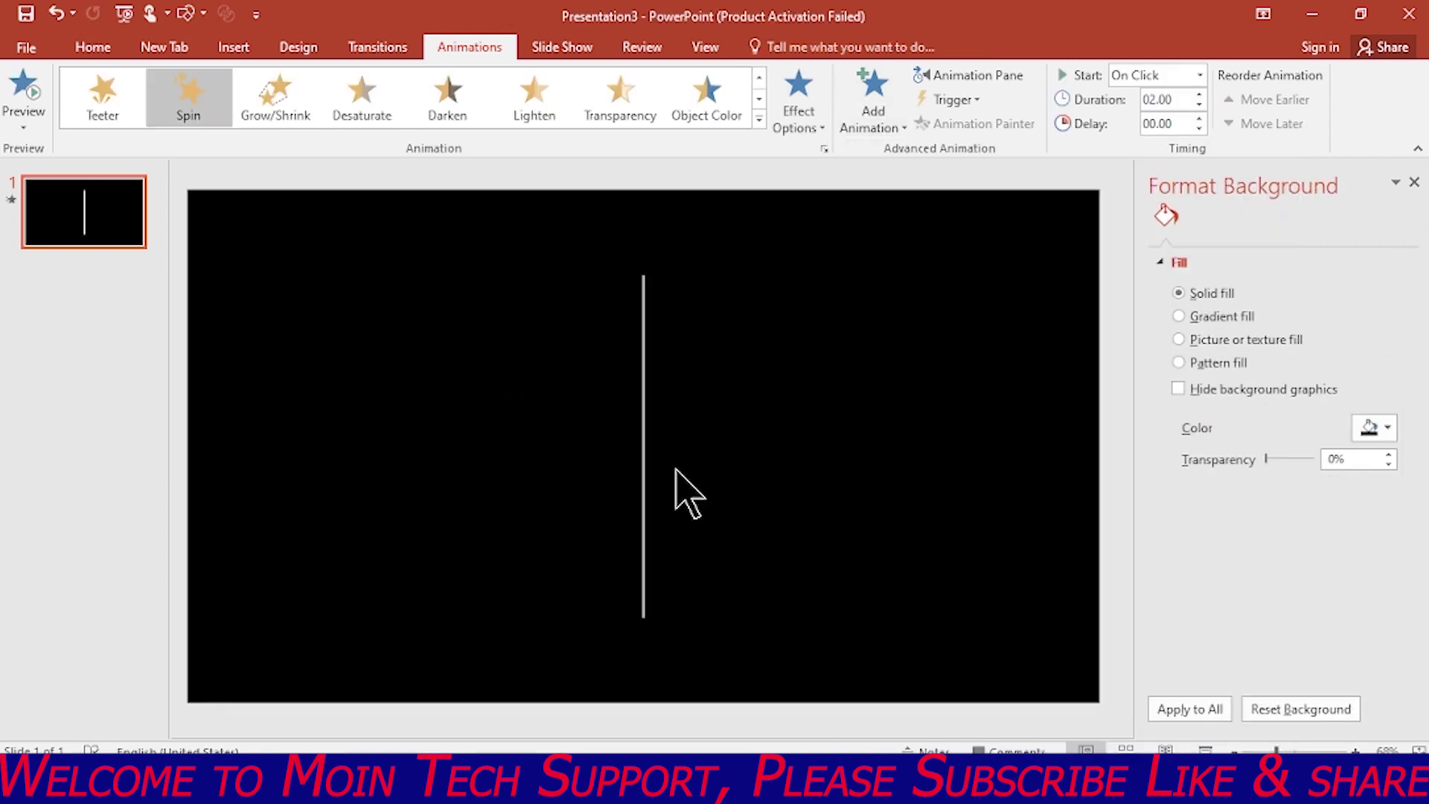
click(645, 401)
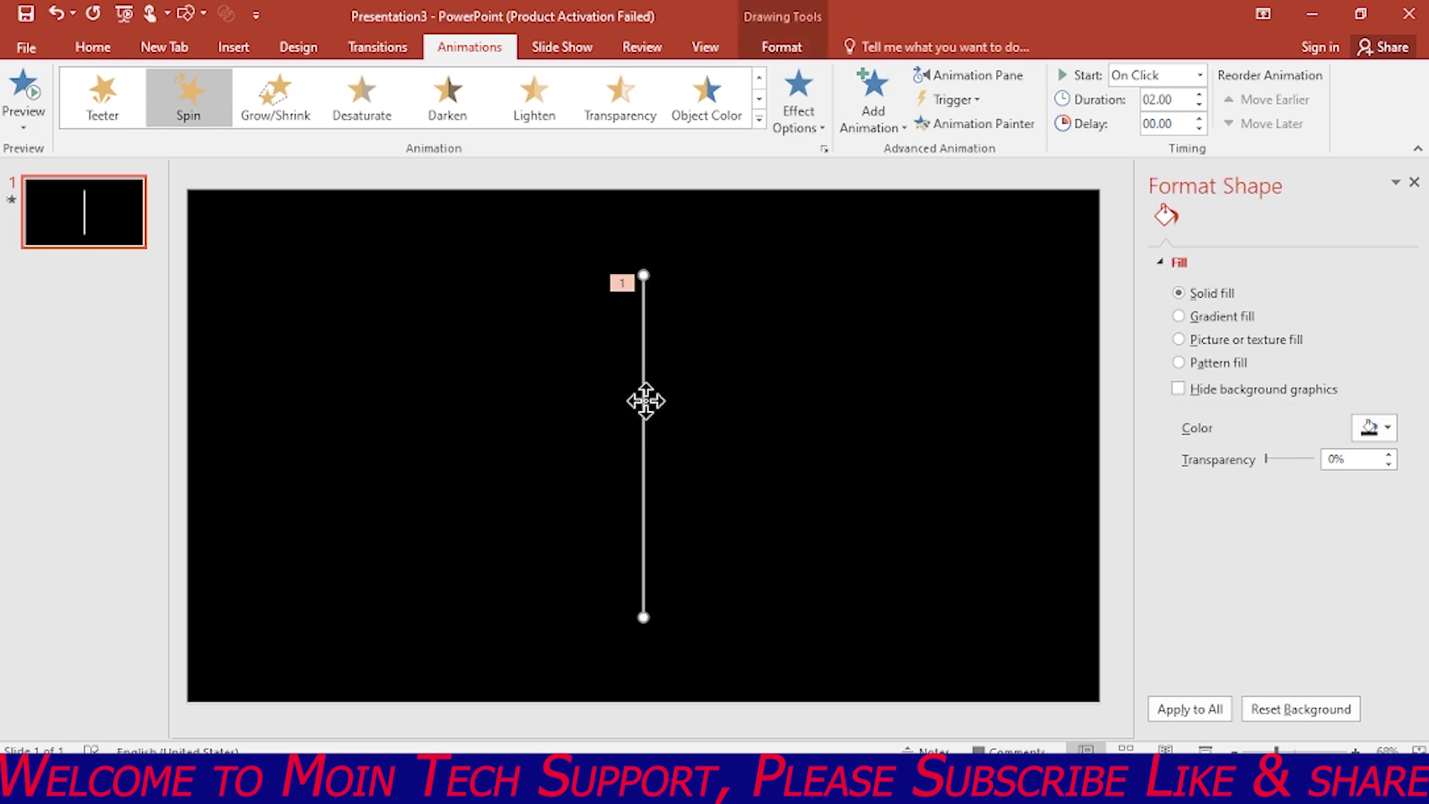
click(1160, 119)
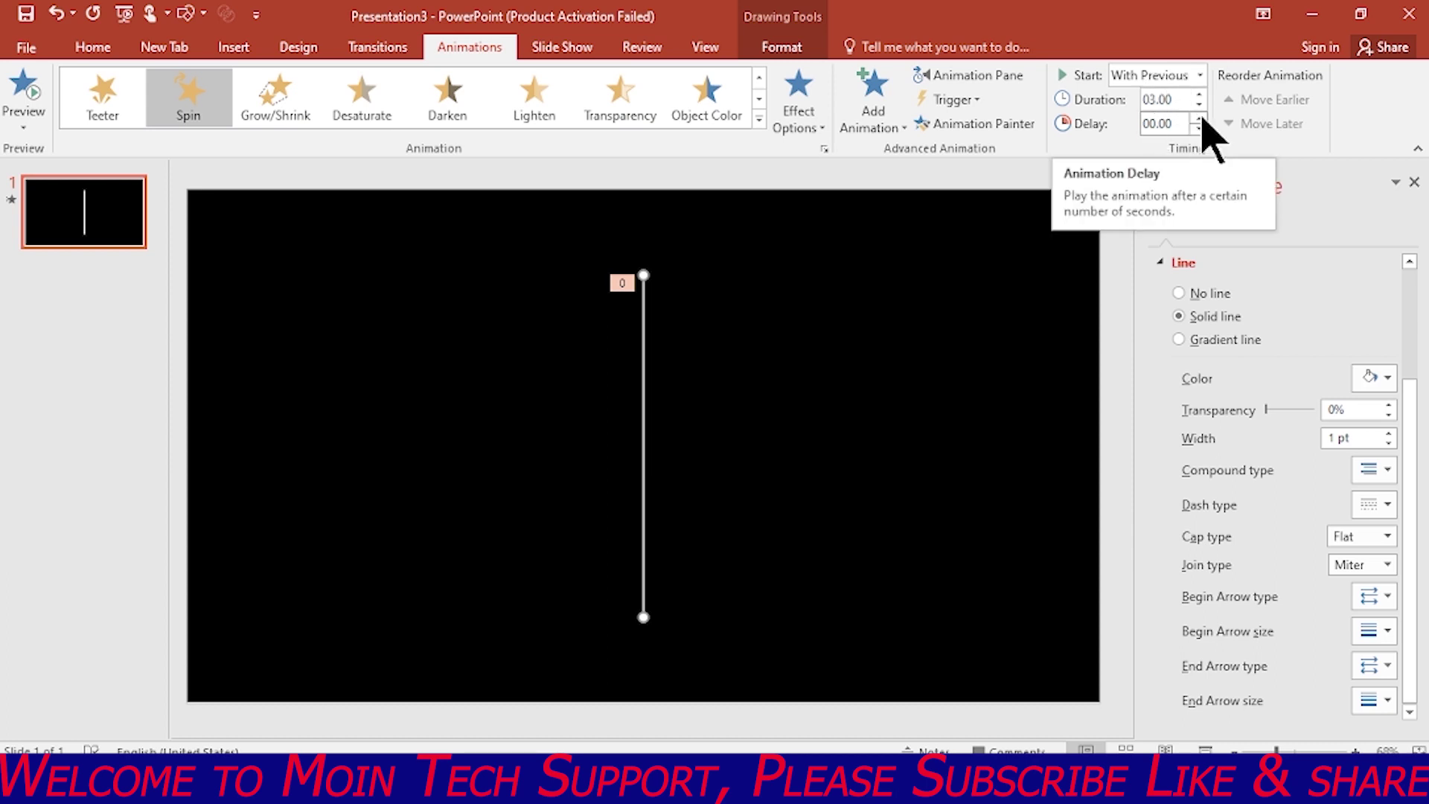
click(1199, 118)
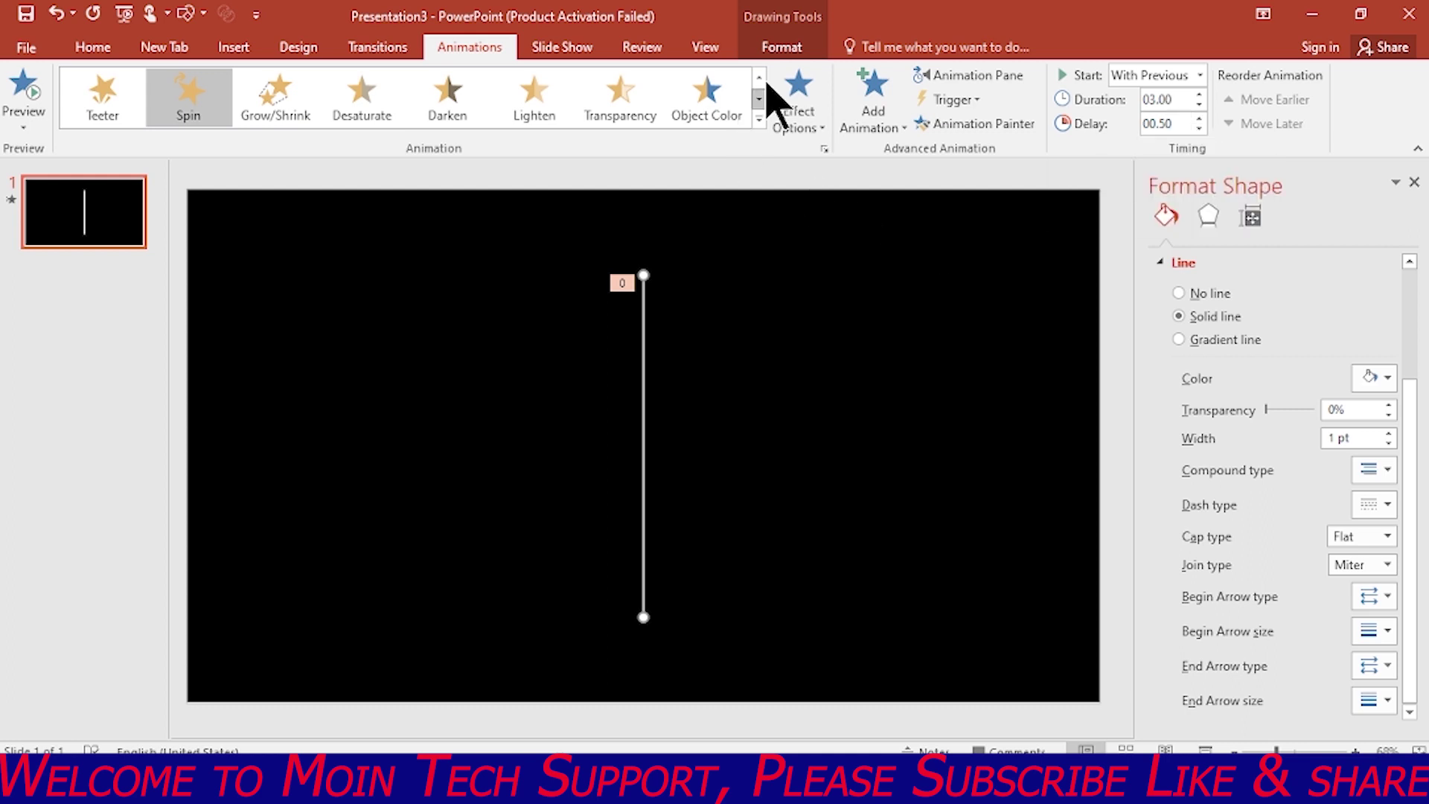
click(960, 76)
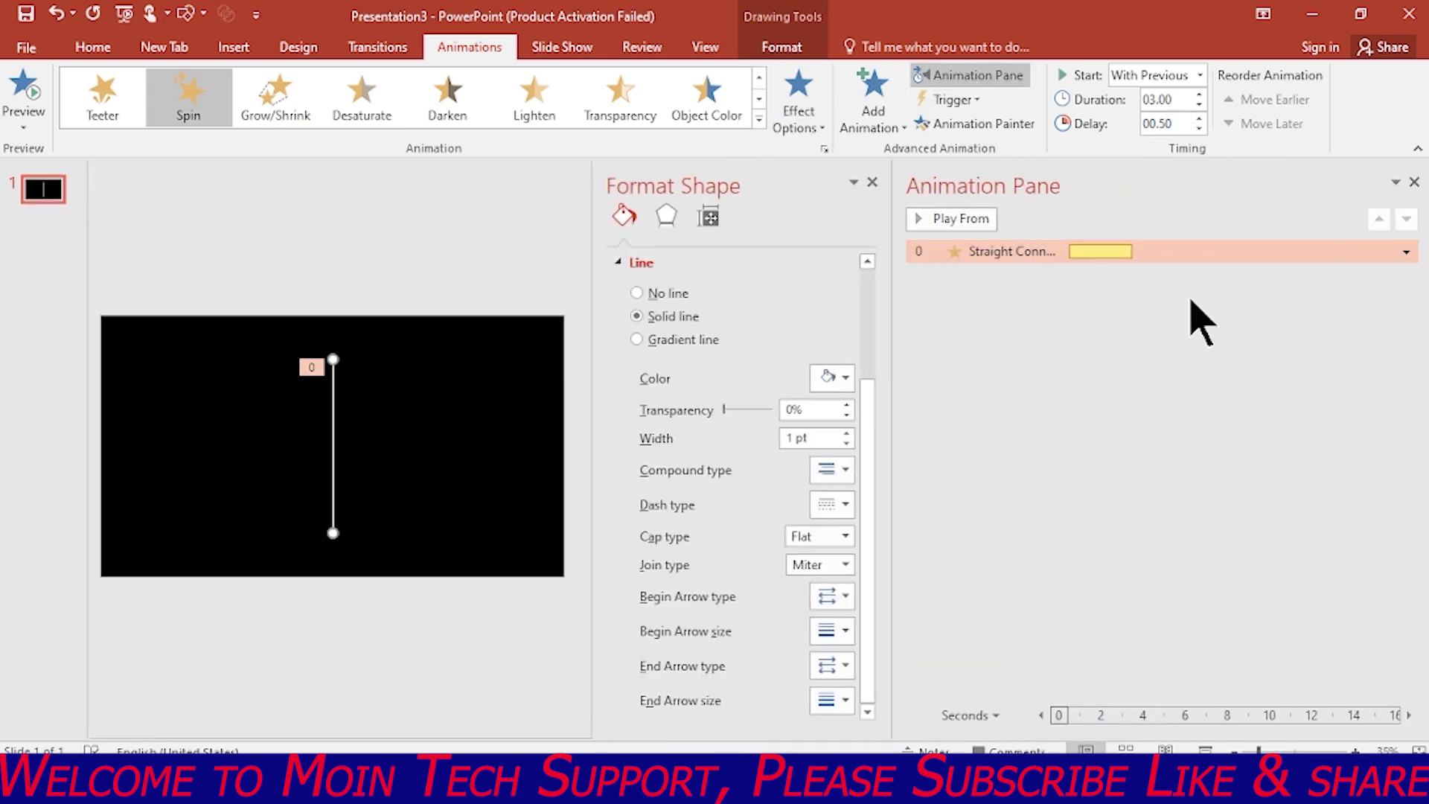
Set the Spin to repeat Until End of Slide with Auto-reverse, and preview it.
click(872, 182)
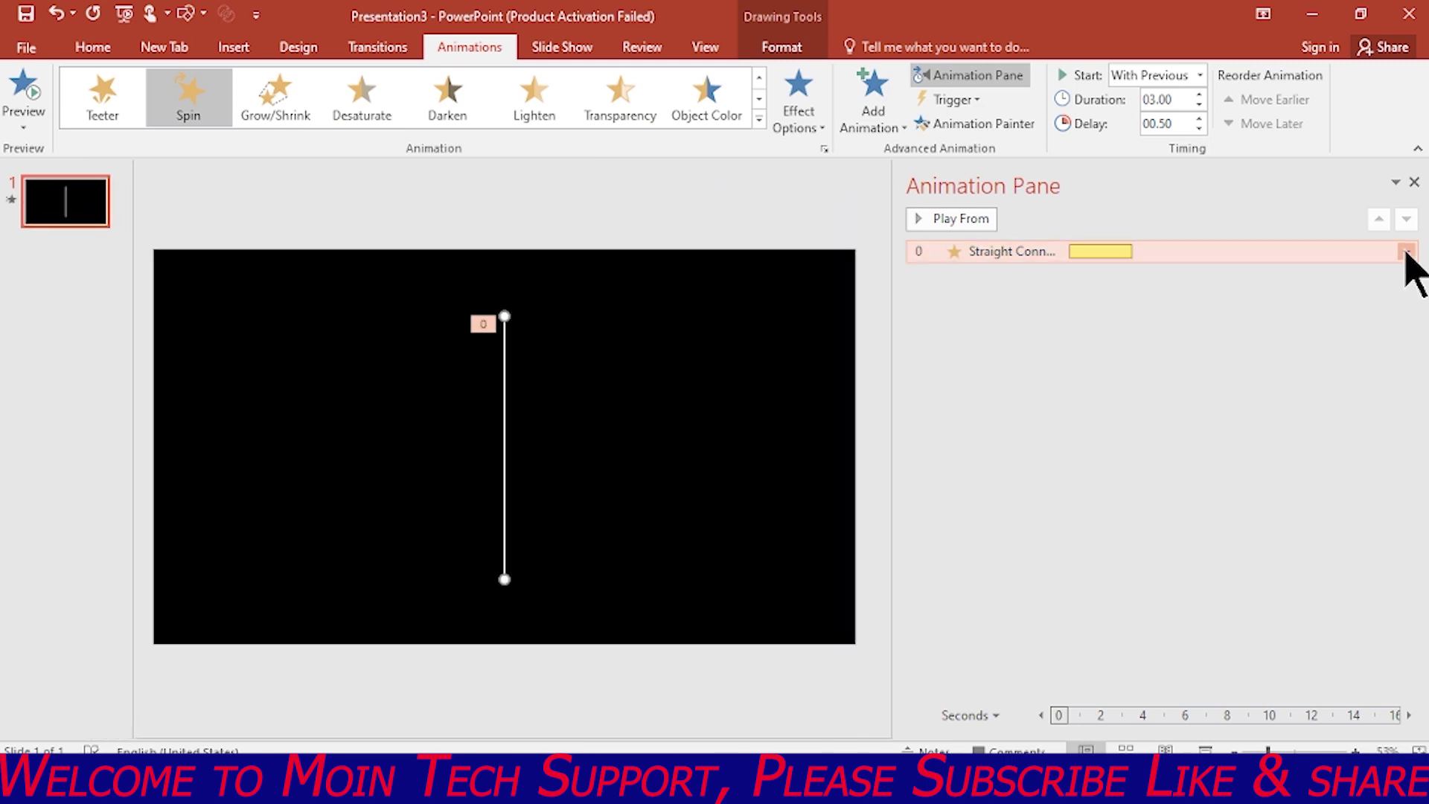
click(1406, 251)
click(1282, 374)
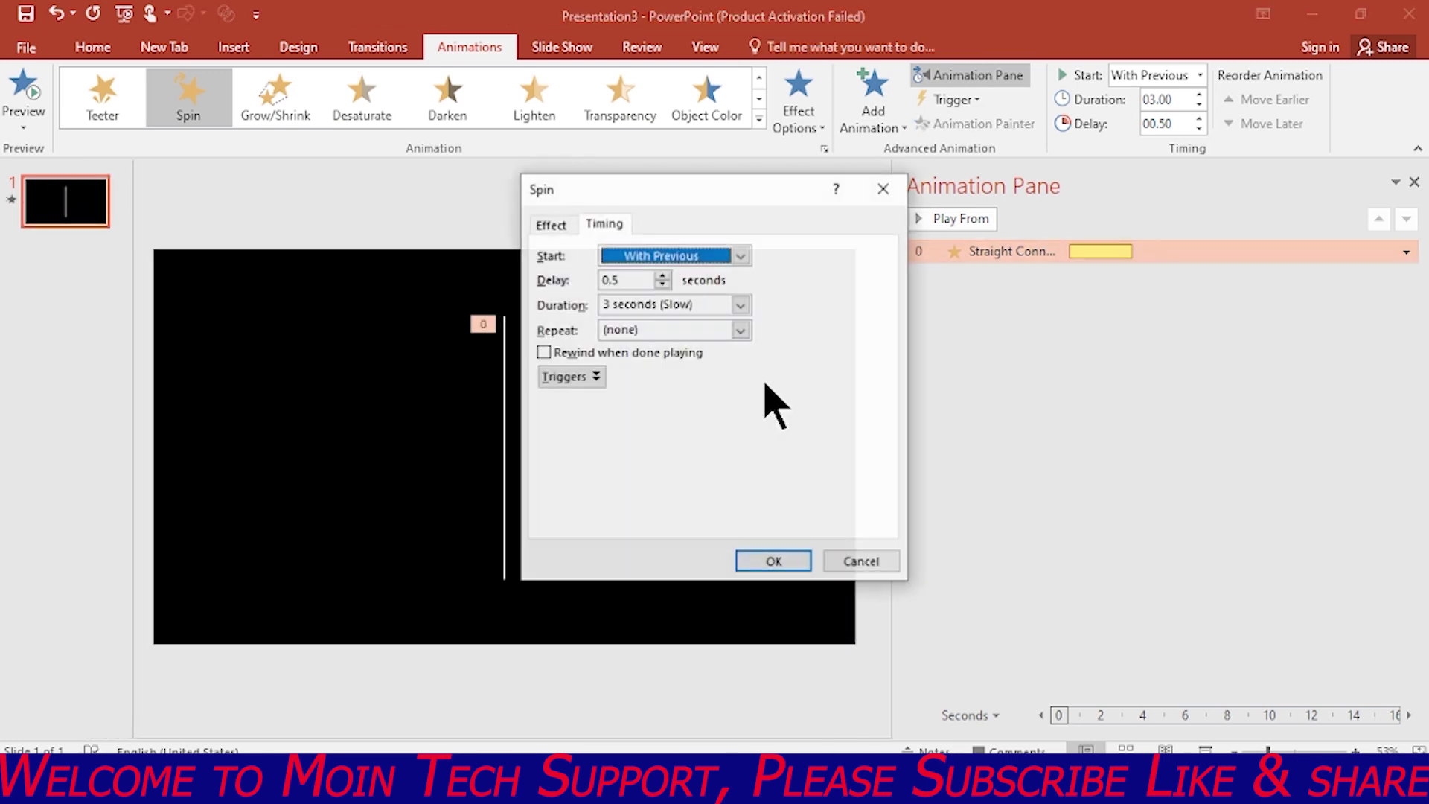
click(741, 329)
click(682, 435)
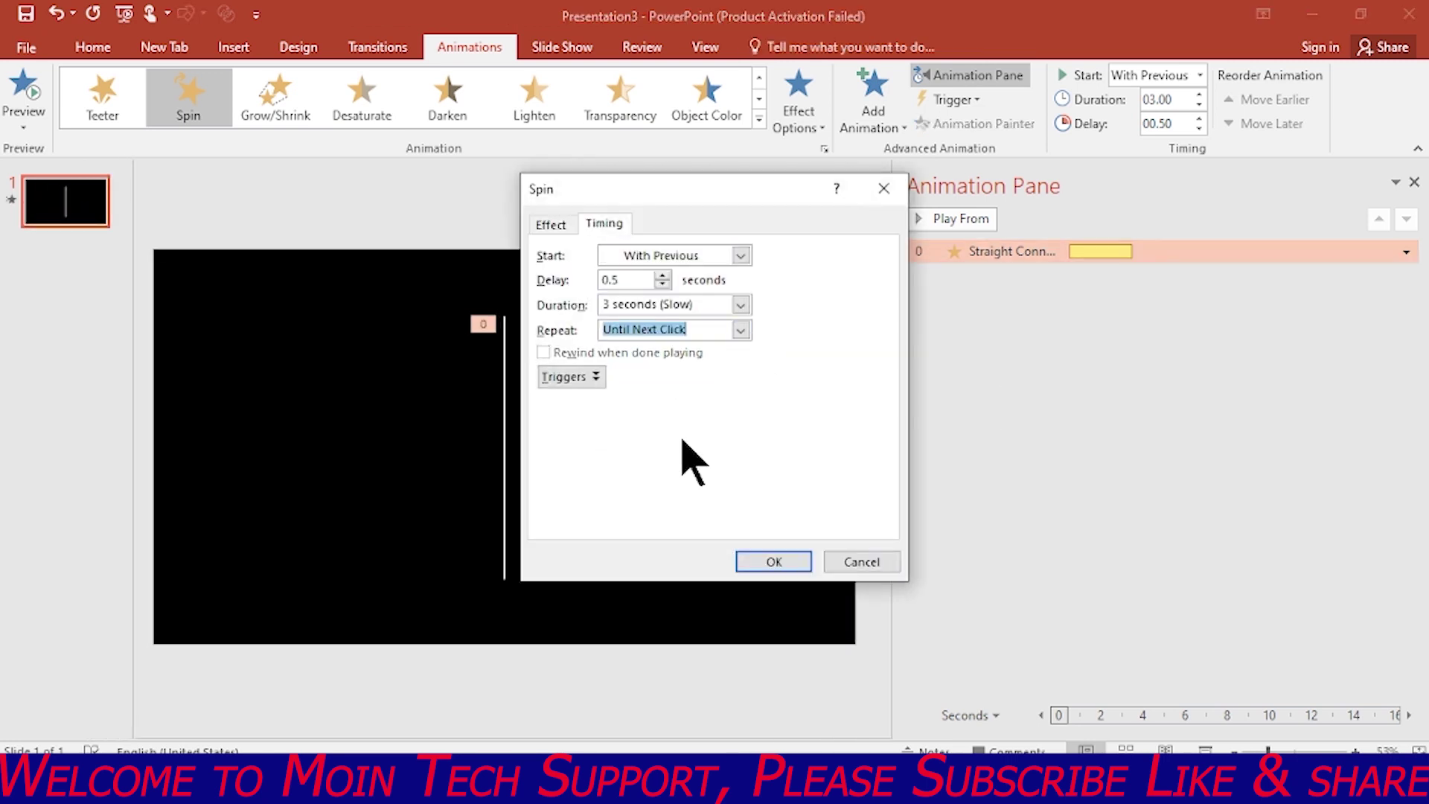
click(740, 330)
click(684, 447)
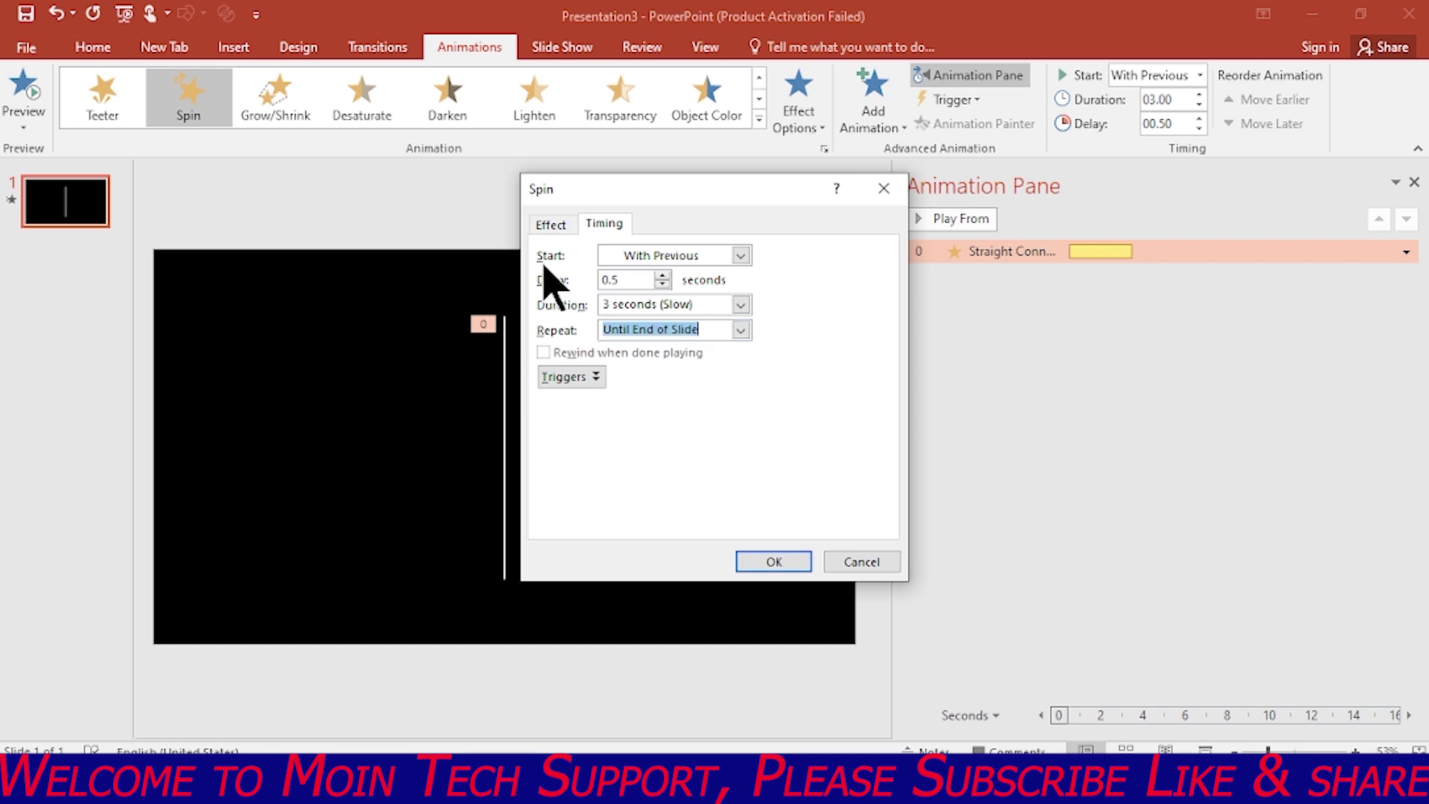
click(551, 224)
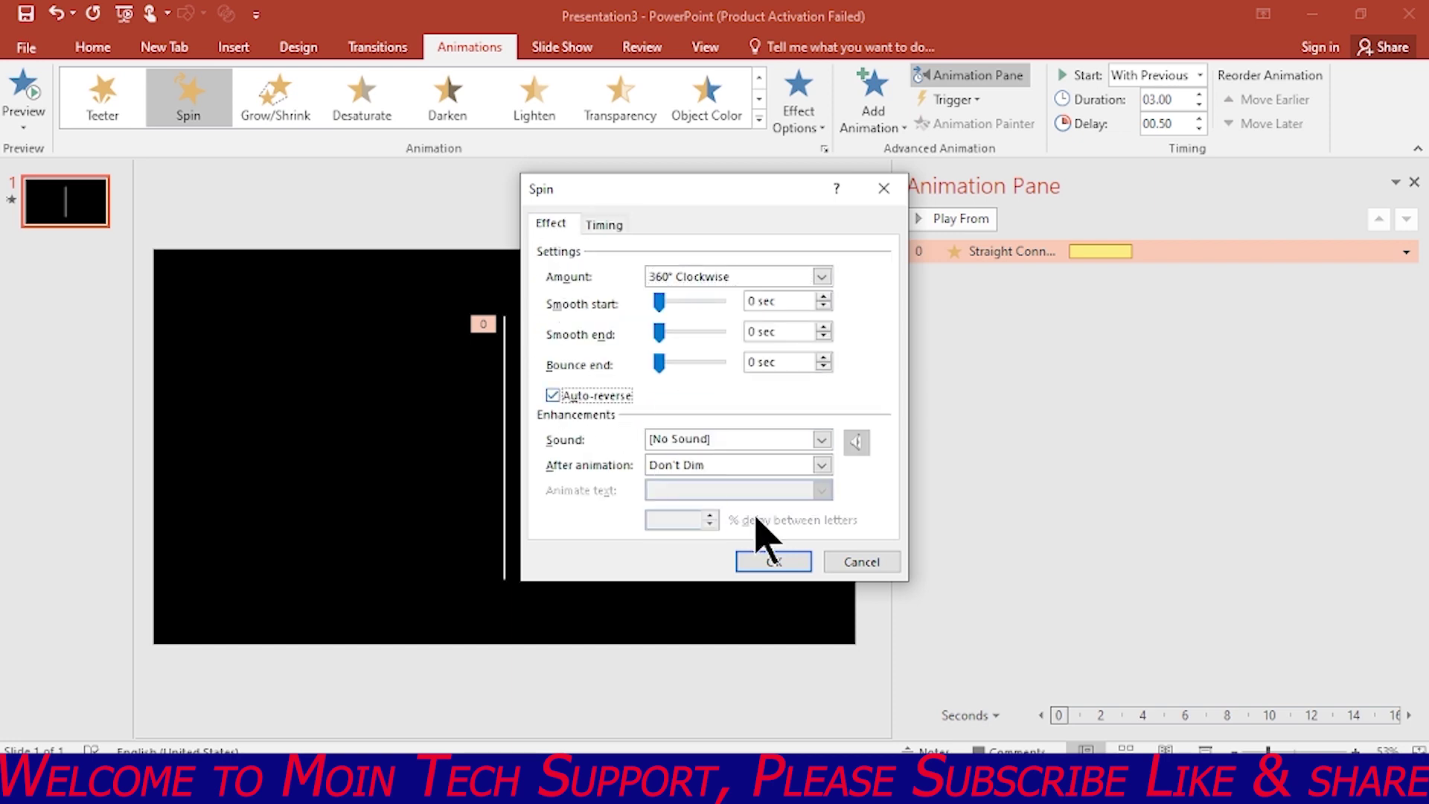
click(775, 562)
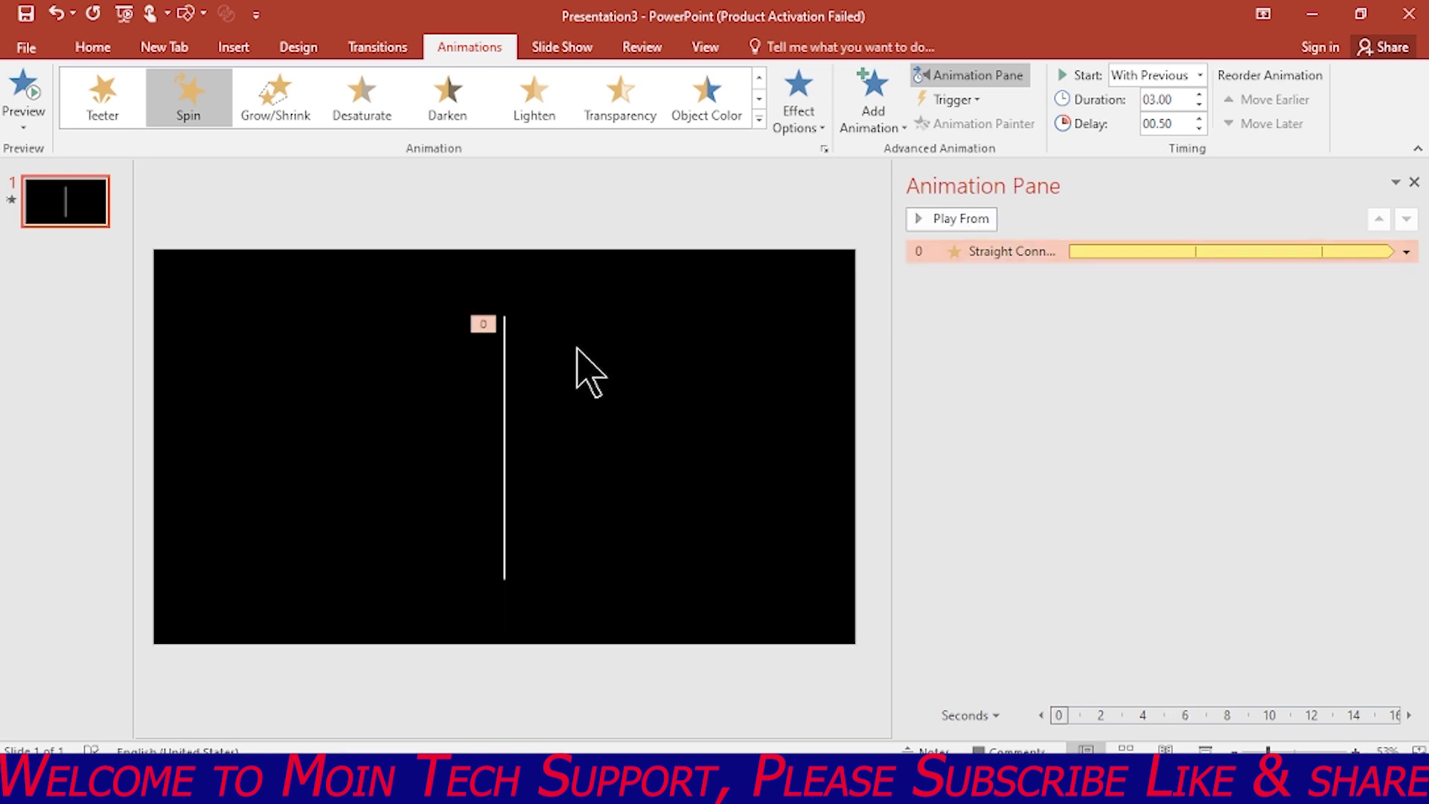
click(504, 372)
Add a Grow/Shrink emphasis to the line starting With Previous, 02.00 duration, 00.50 delay.
click(801, 119)
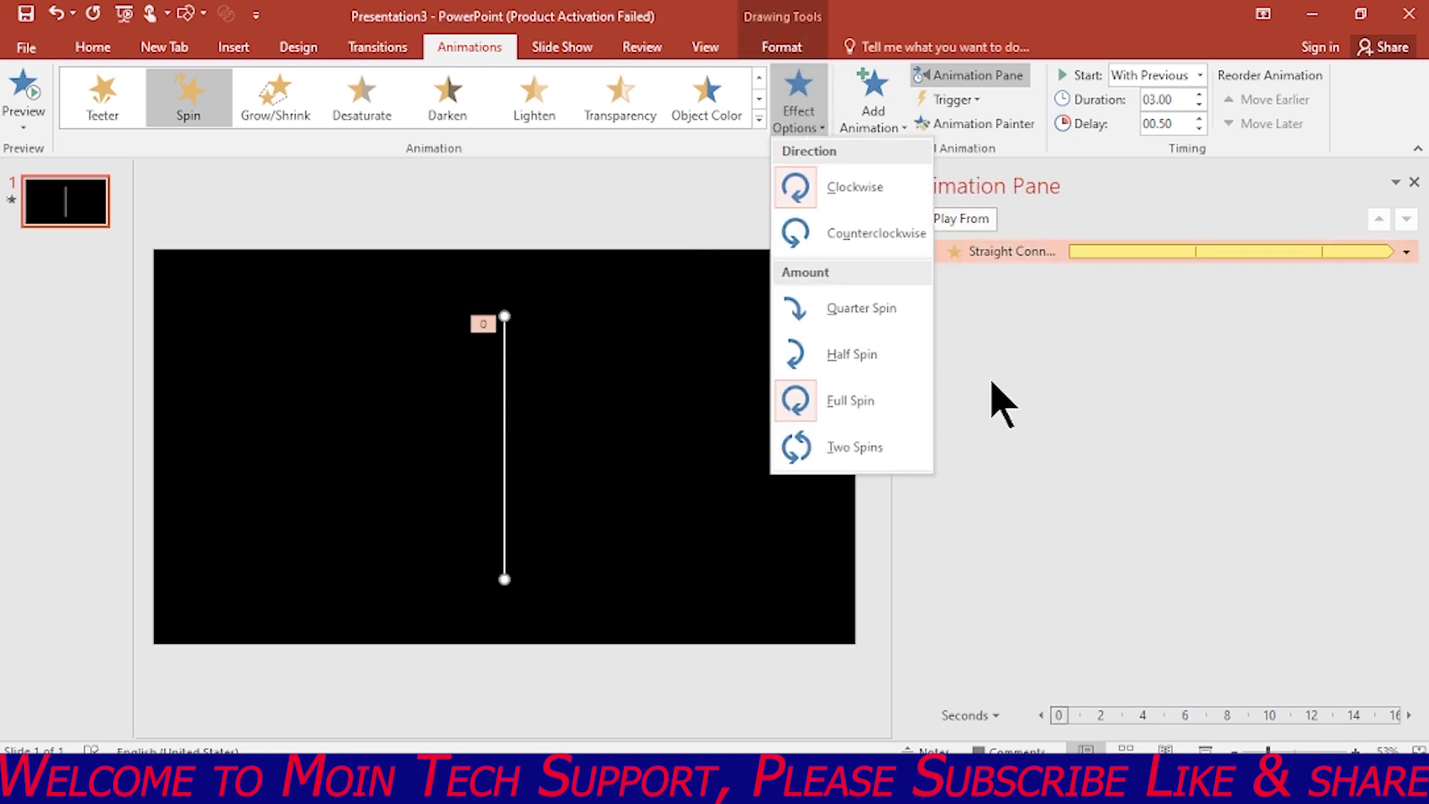
click(864, 123)
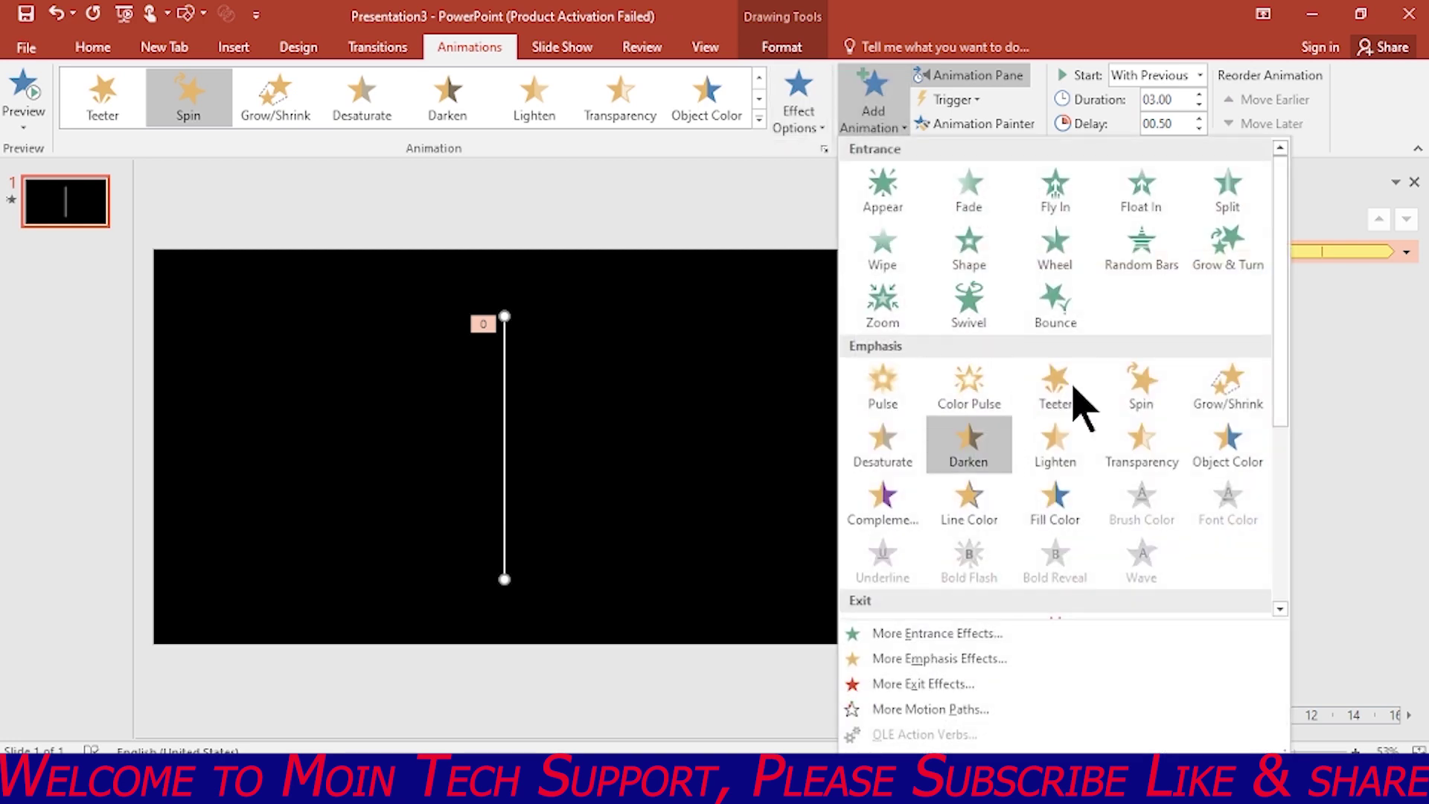
click(1232, 395)
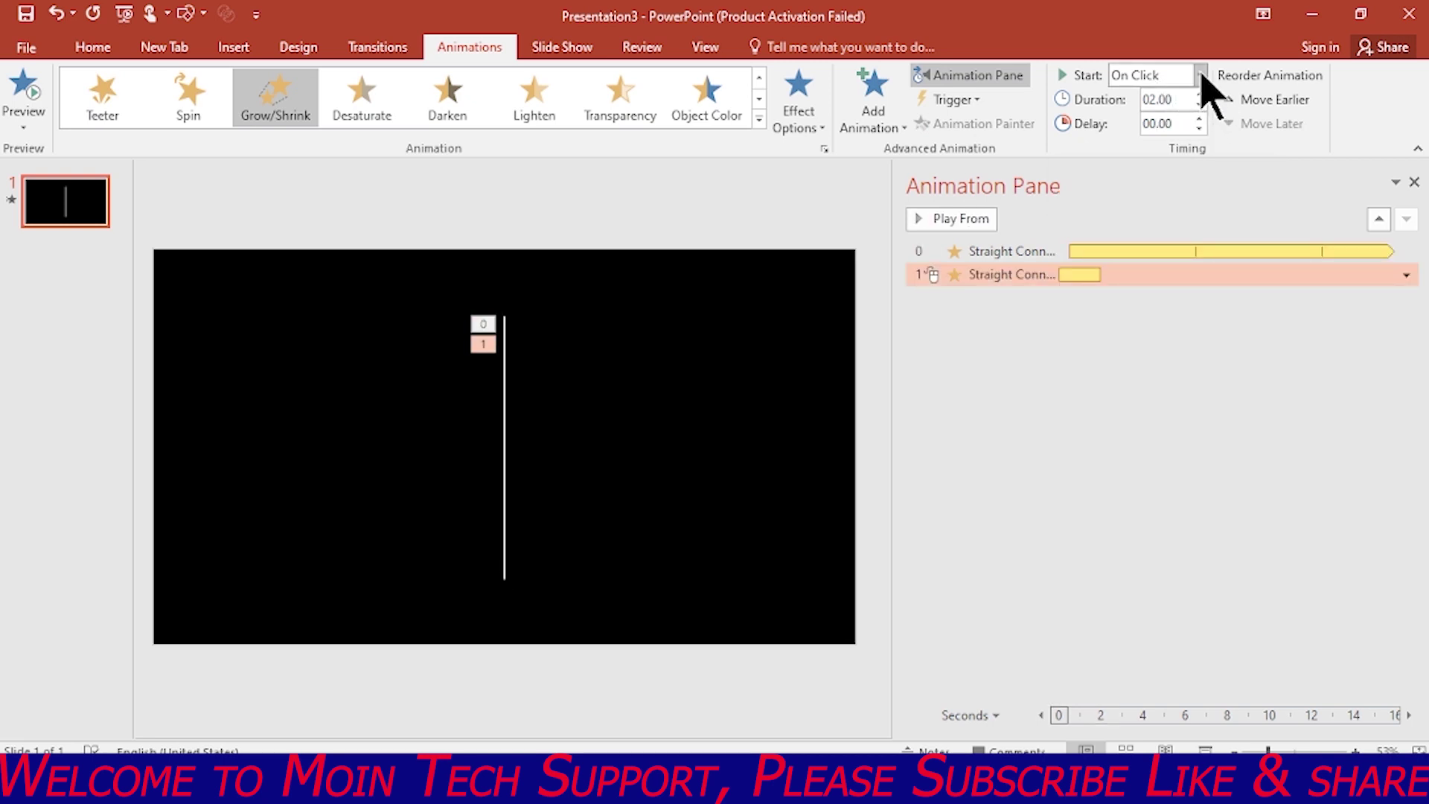
click(1200, 75)
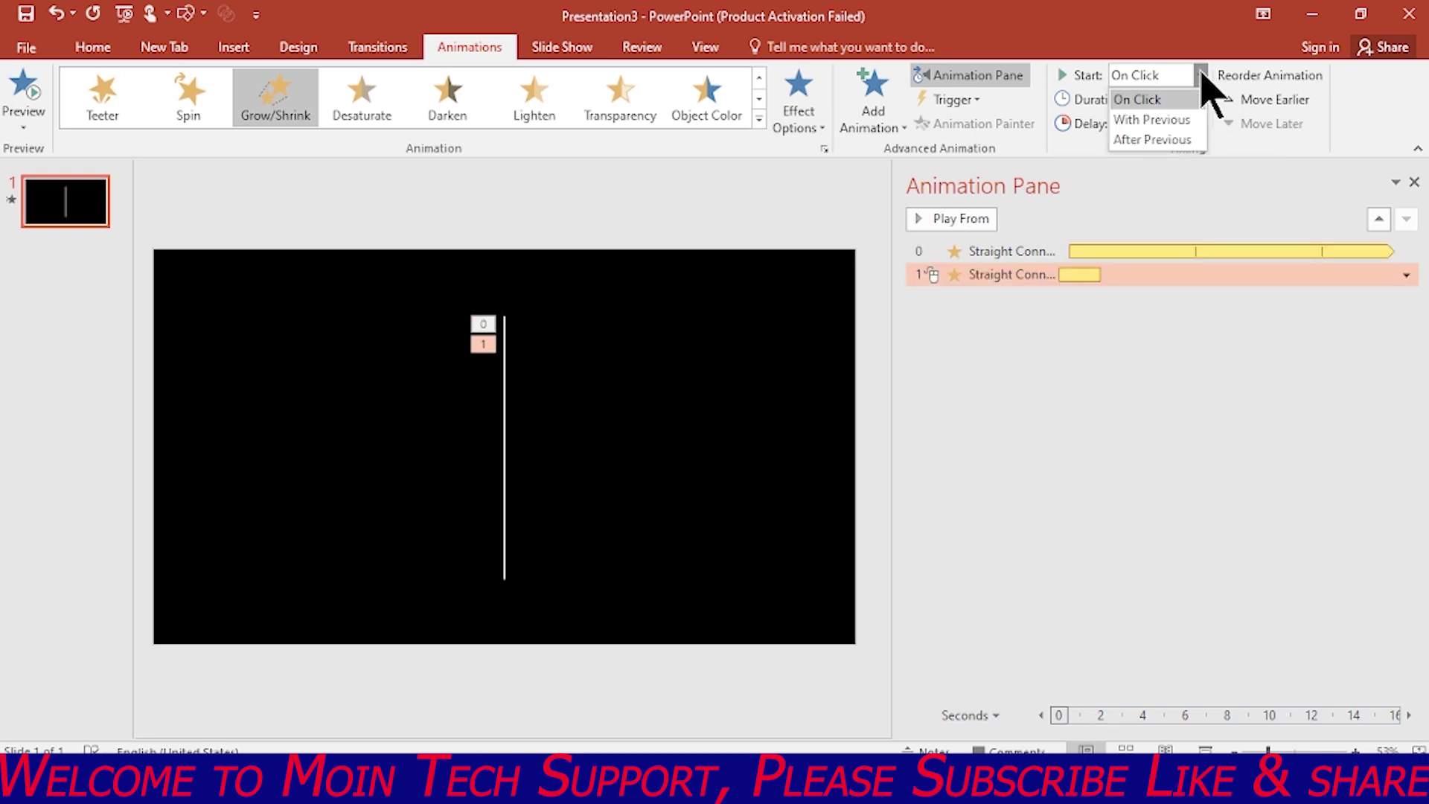
click(1160, 120)
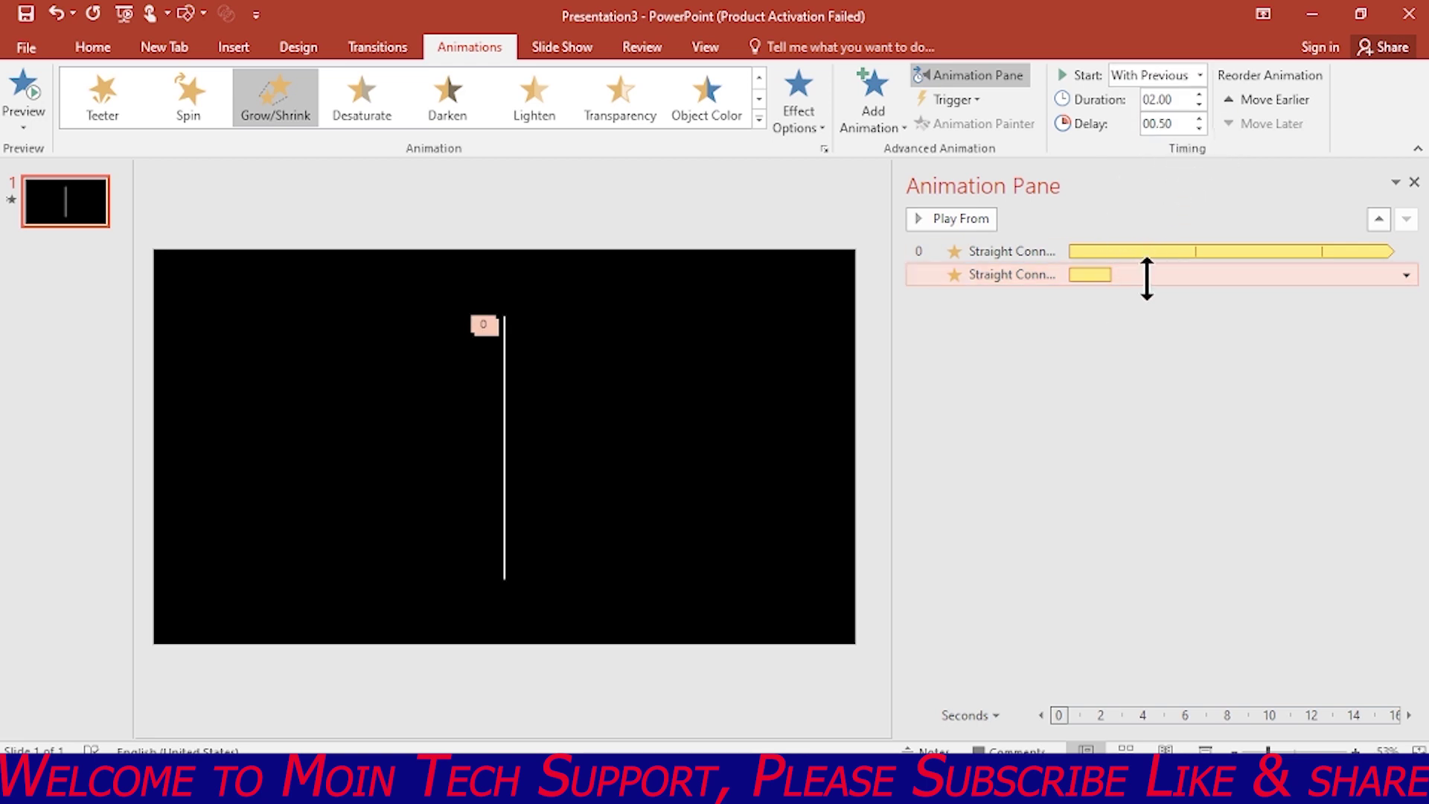
click(1407, 275)
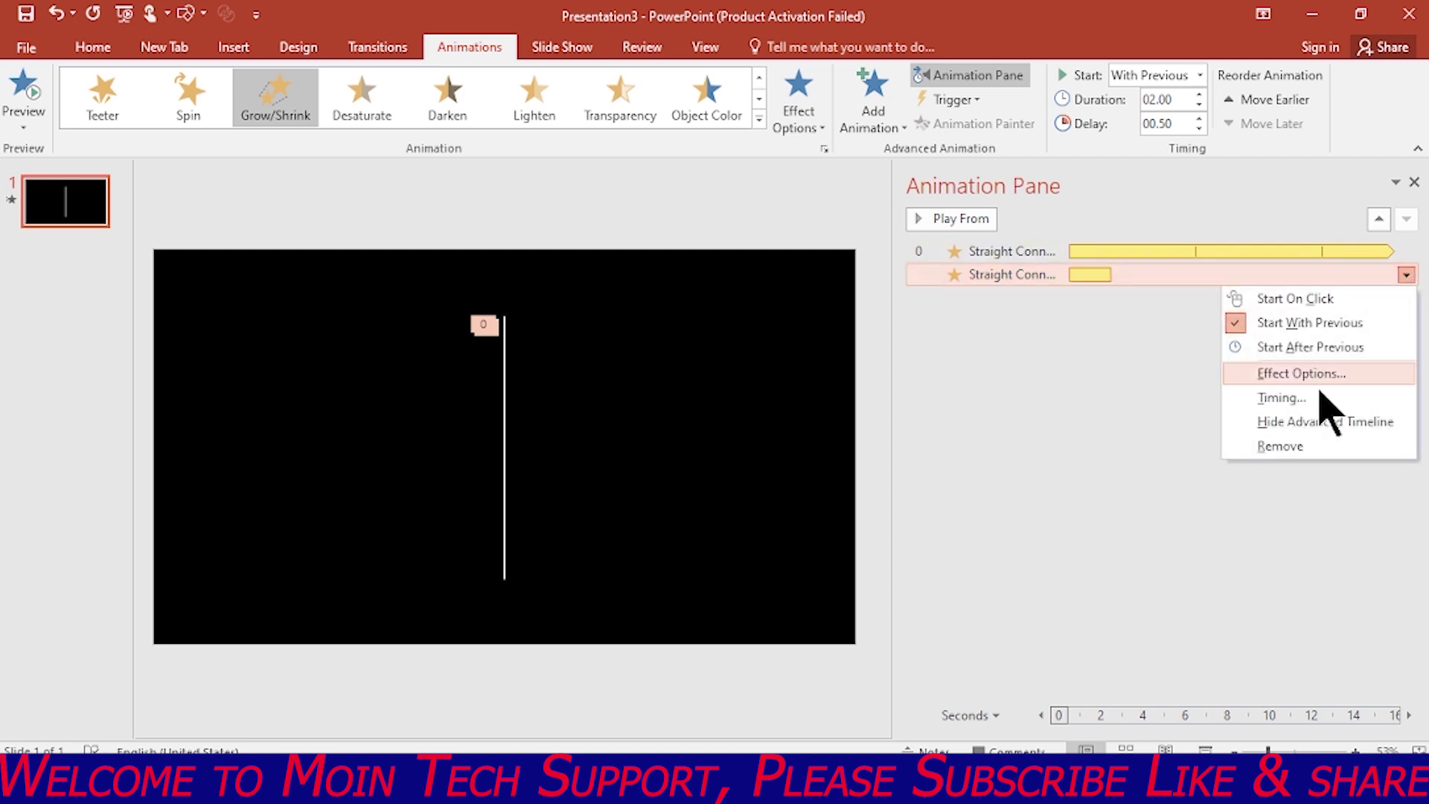
Make Grow/Shrink repeat Until End of Slide and grow to 400%.
click(1299, 397)
click(551, 224)
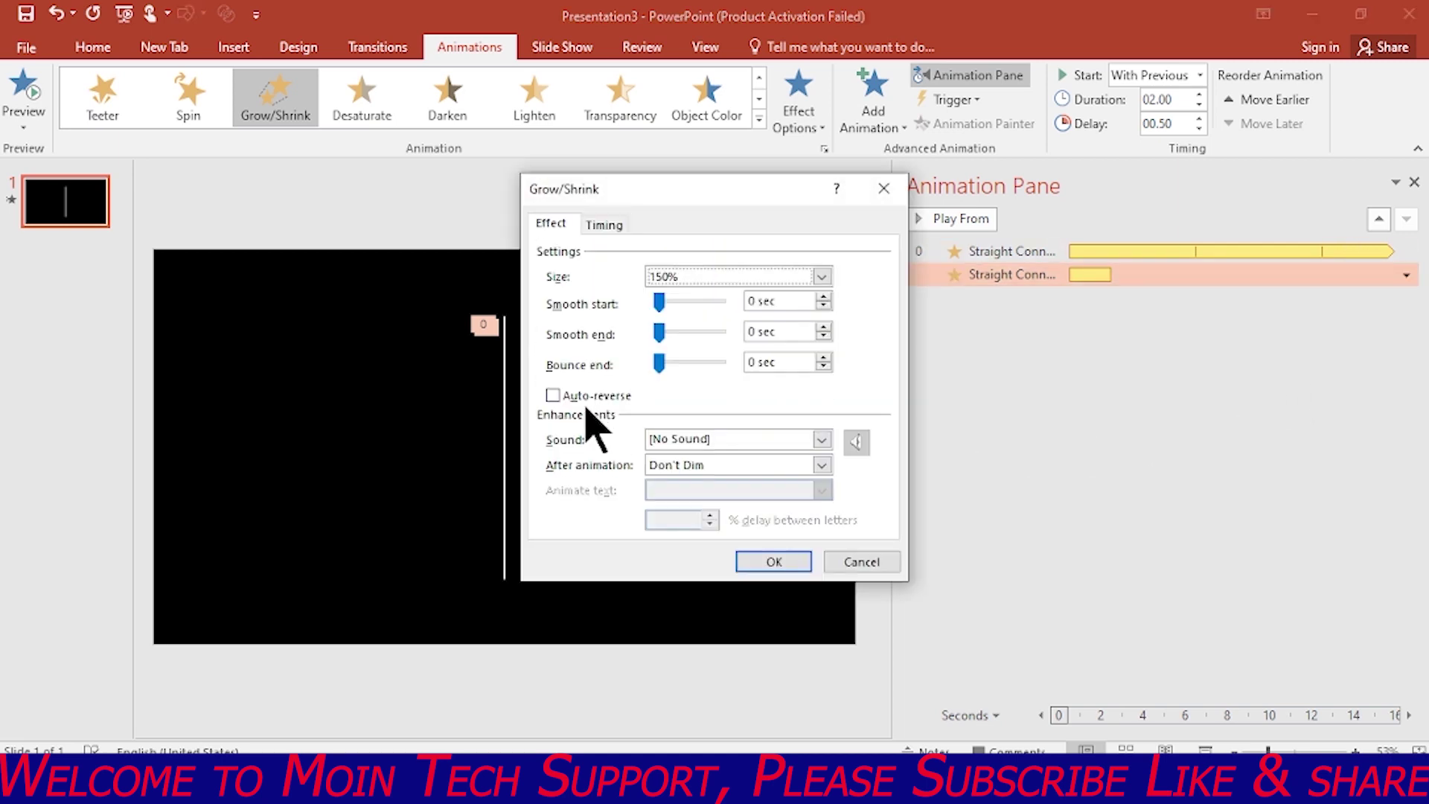
click(604, 225)
click(741, 332)
click(679, 432)
click(738, 330)
click(685, 445)
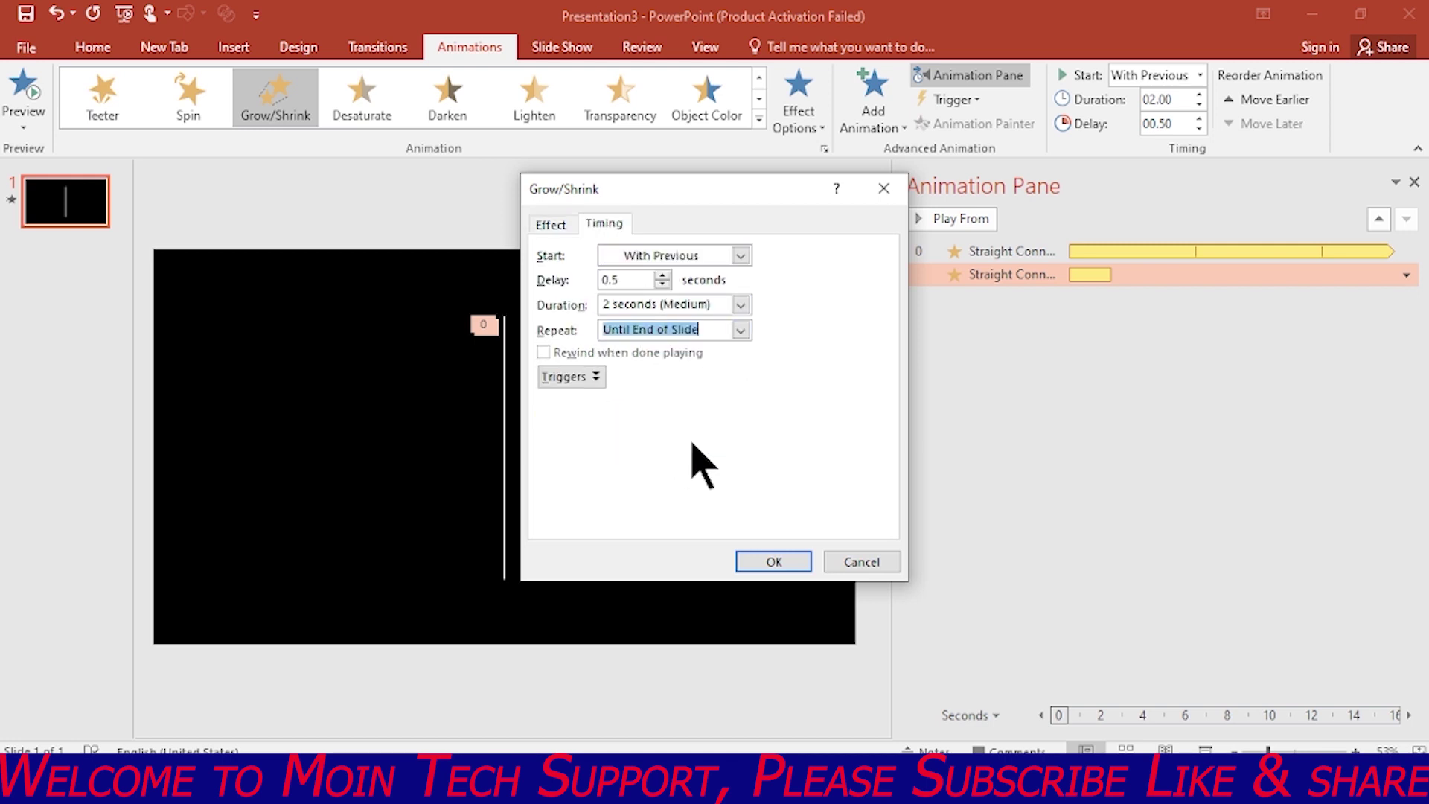
key(ctrl+shift+Tab)
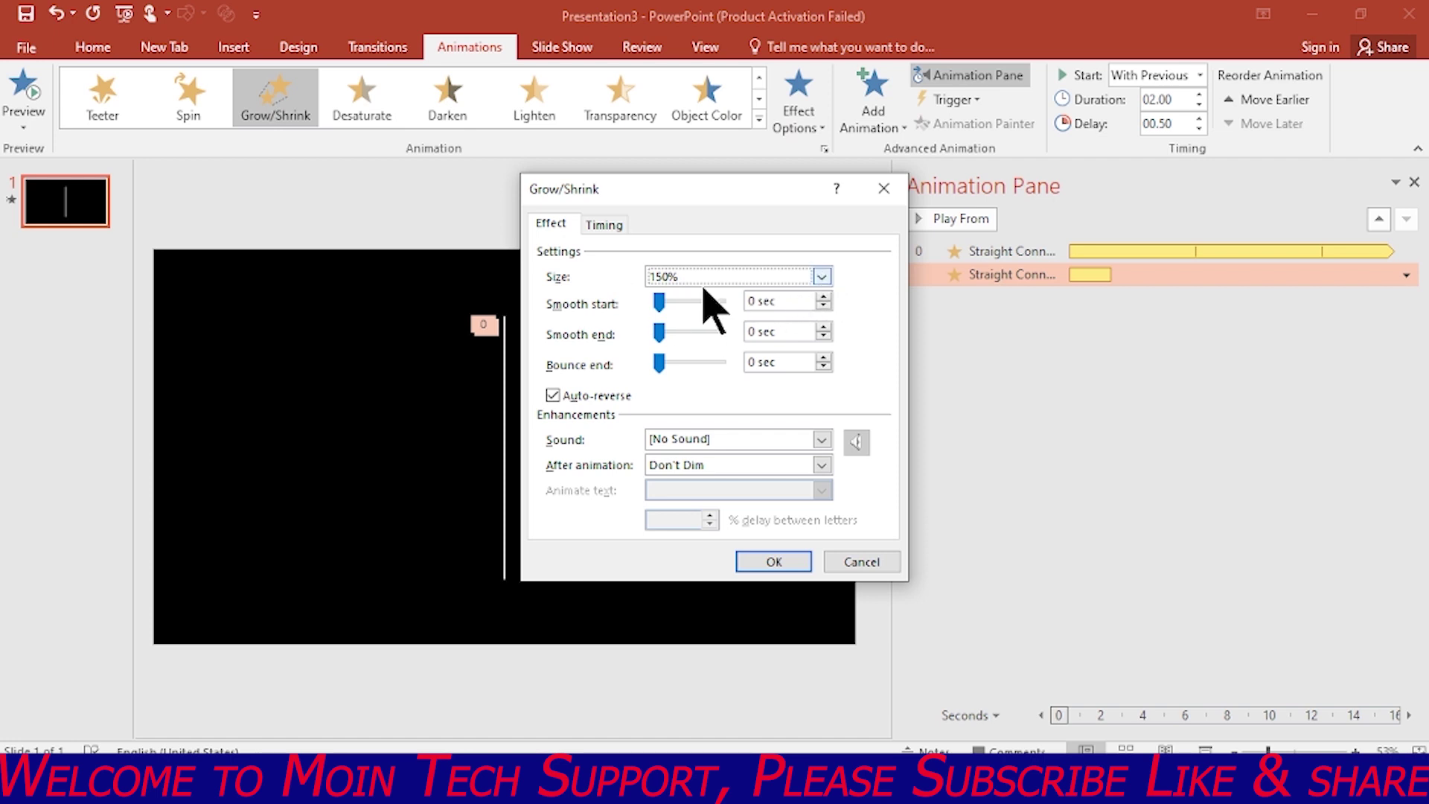
click(821, 277)
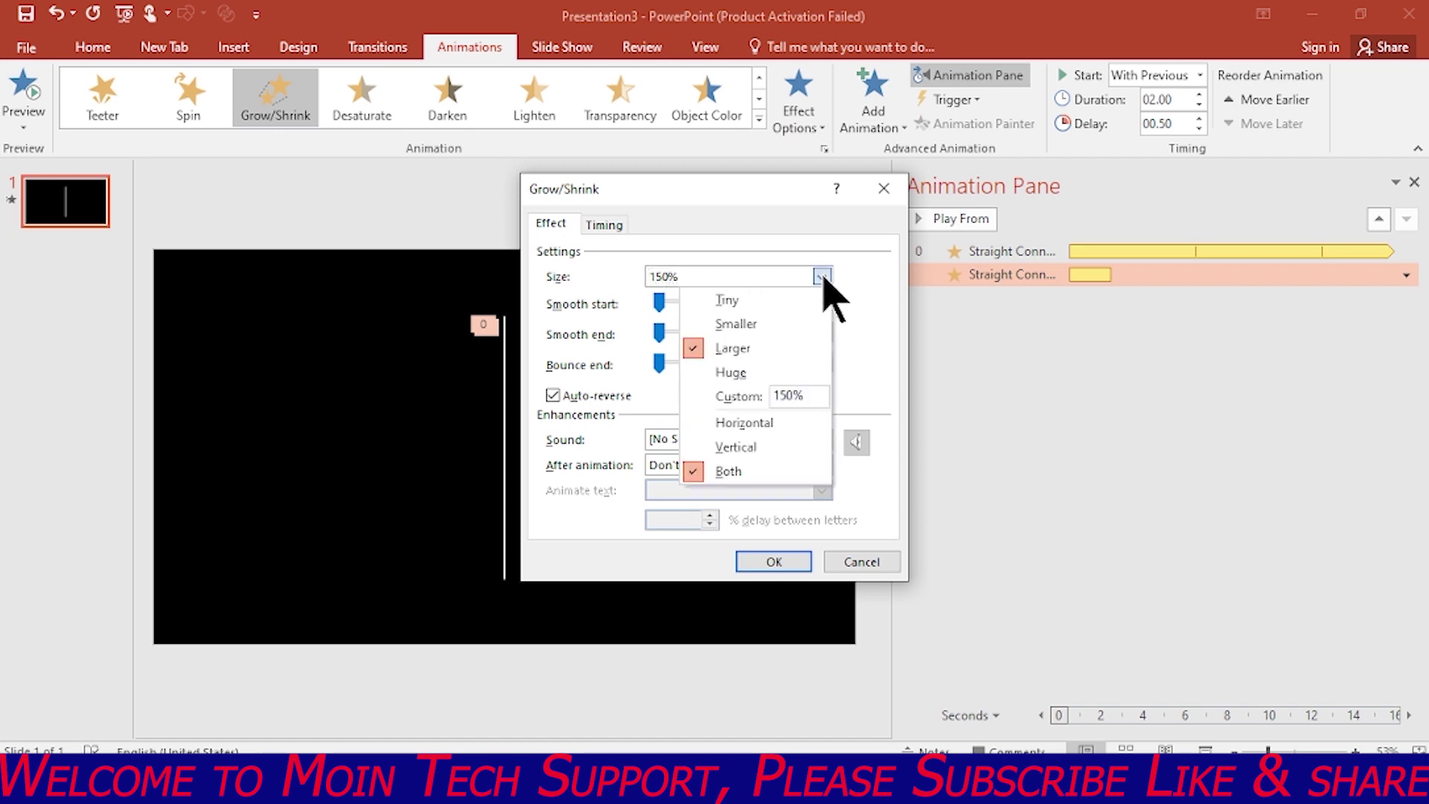
click(733, 371)
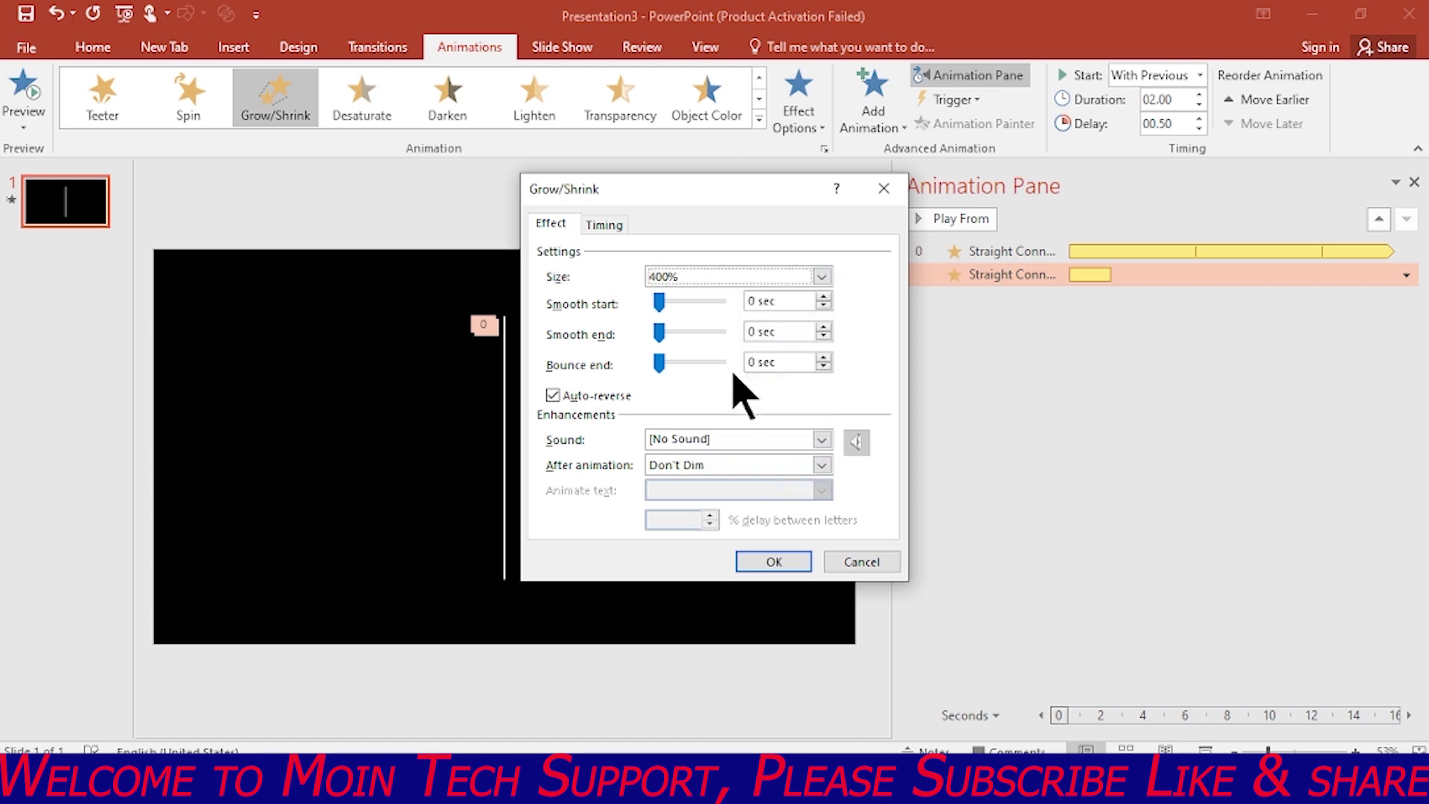
click(805, 560)
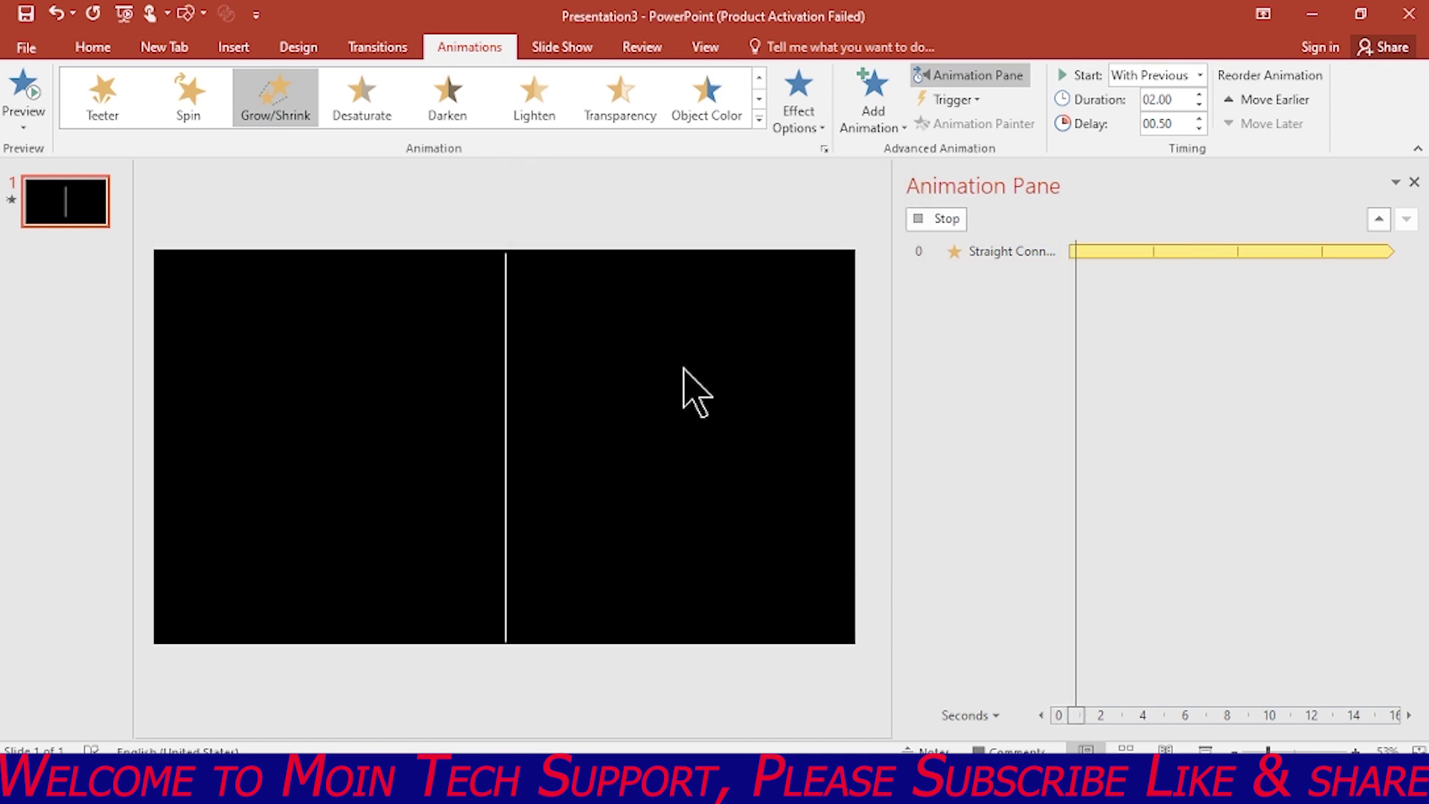
Duplicate the animated line with Ctrl+D into about a dozen offset copies.
click(504, 401)
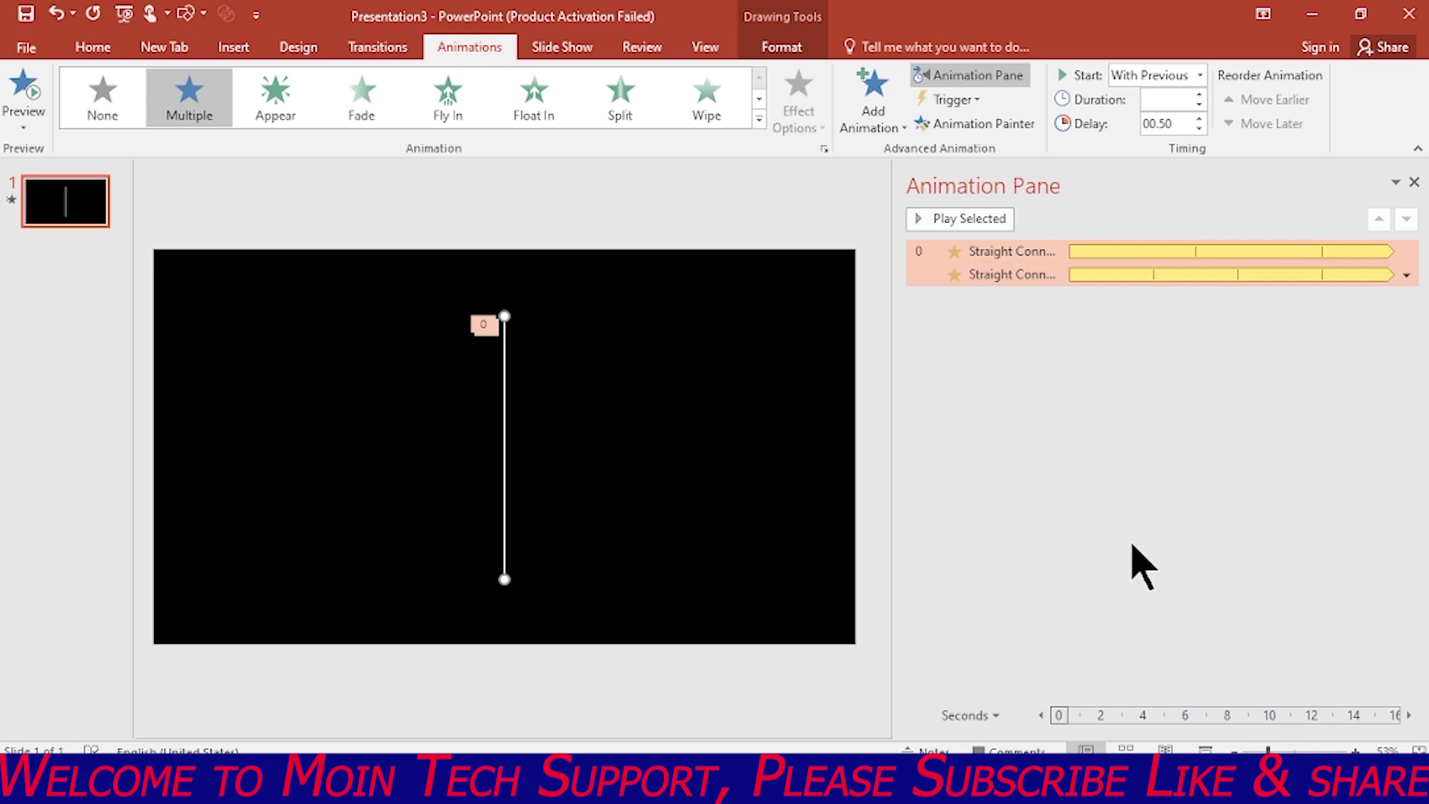
click(1414, 183)
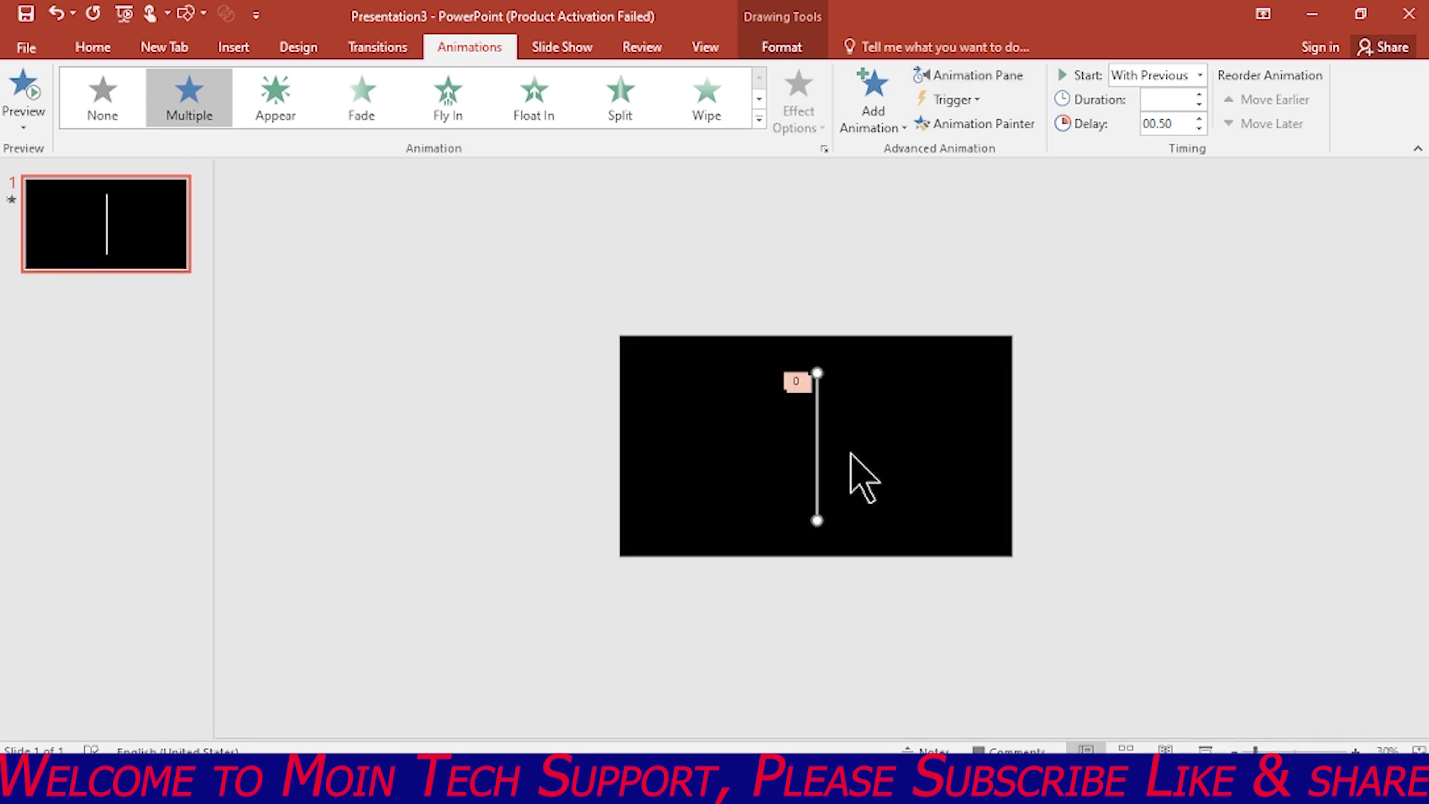
key(ctrl+d)
key(ctrl+d)
key(ctrl+d)
key(ctrl+d)
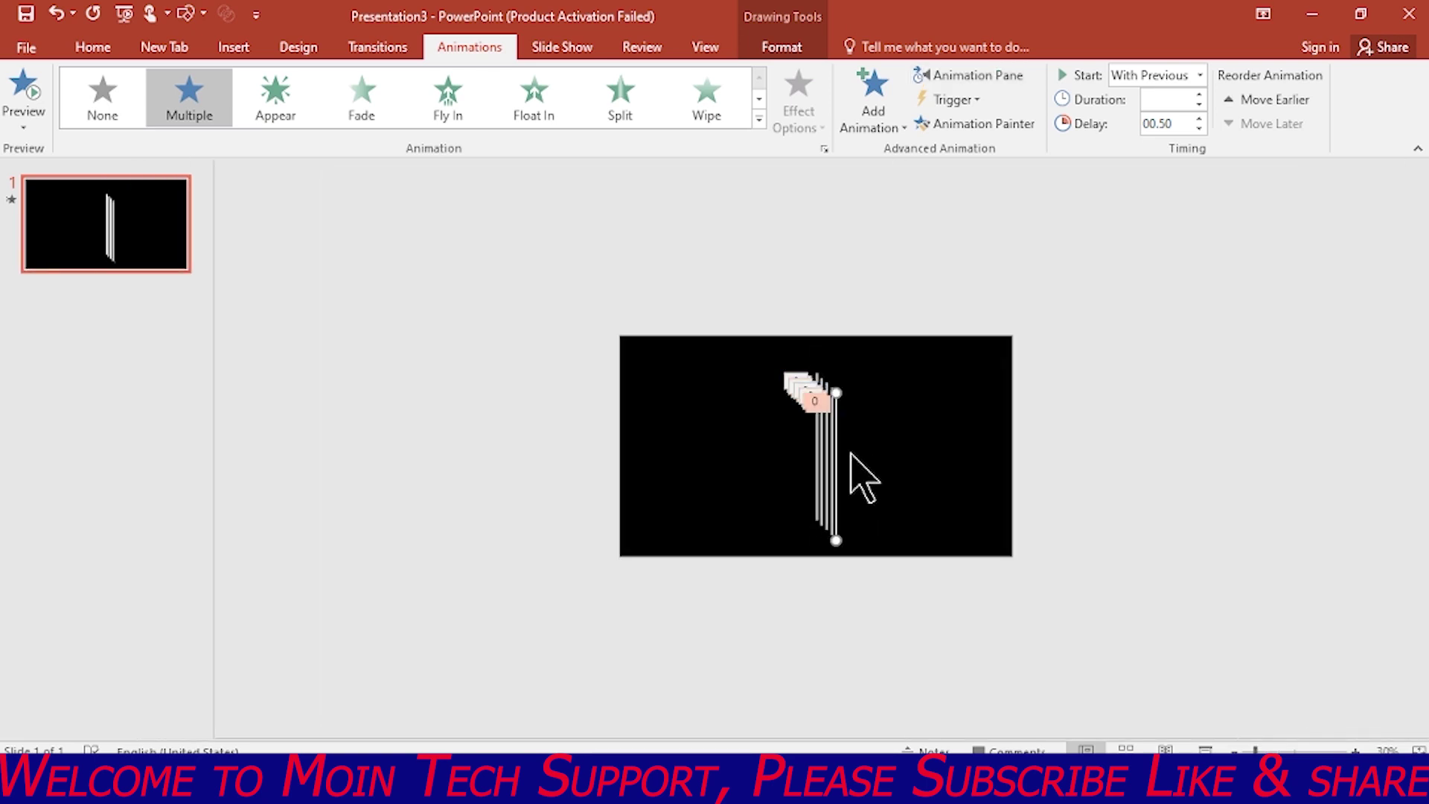
key(ctrl+d)
key(ctrl+d)
key(ctrl+d)
key(ctrl+d)
key(ctrl+d)
key(ctrl+d)
key(ctrl+d)
key(ctrl+d)
Stack all the copied lines at the slide's centre using Align Center and Align Middle.
click(1108, 463)
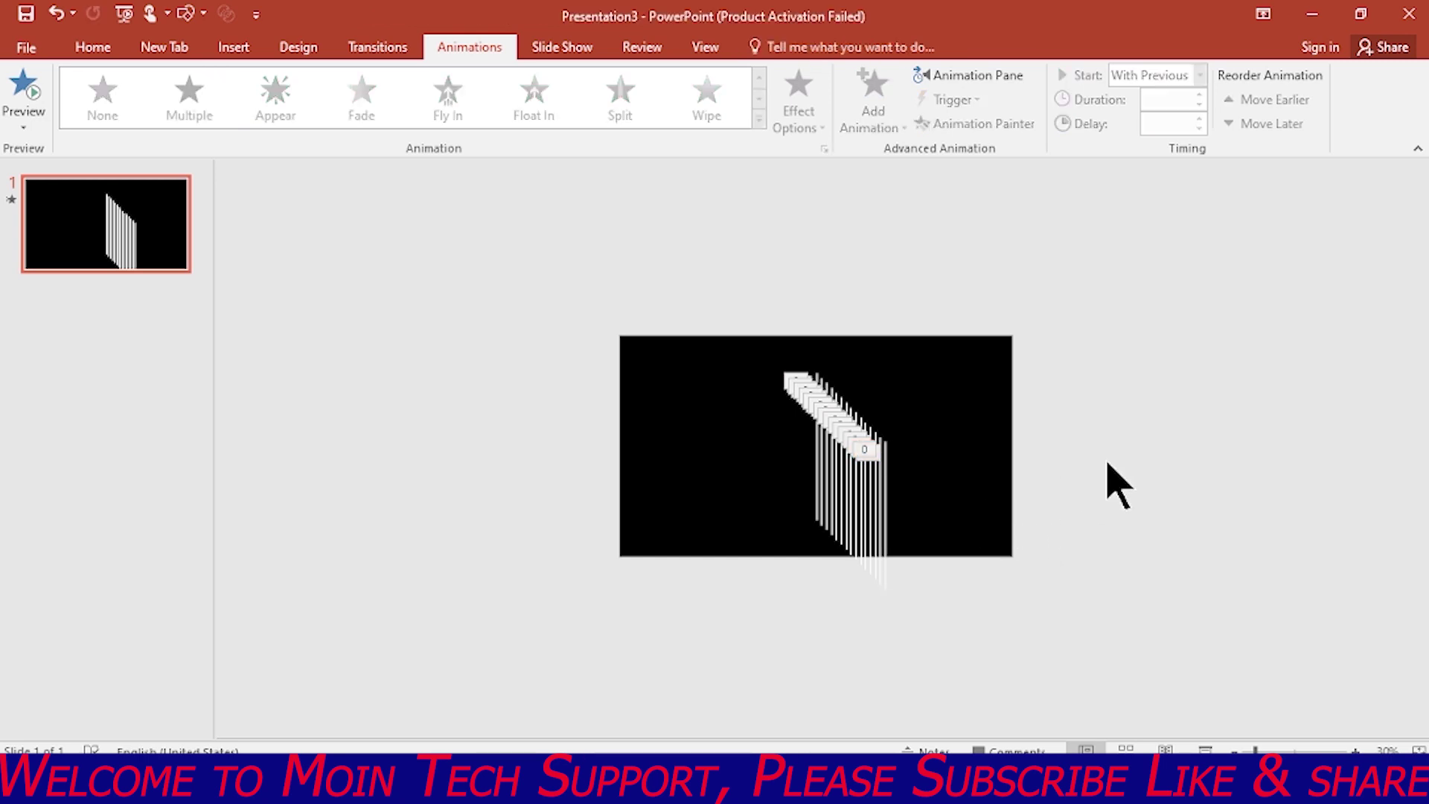
drag(765, 331, 955, 654)
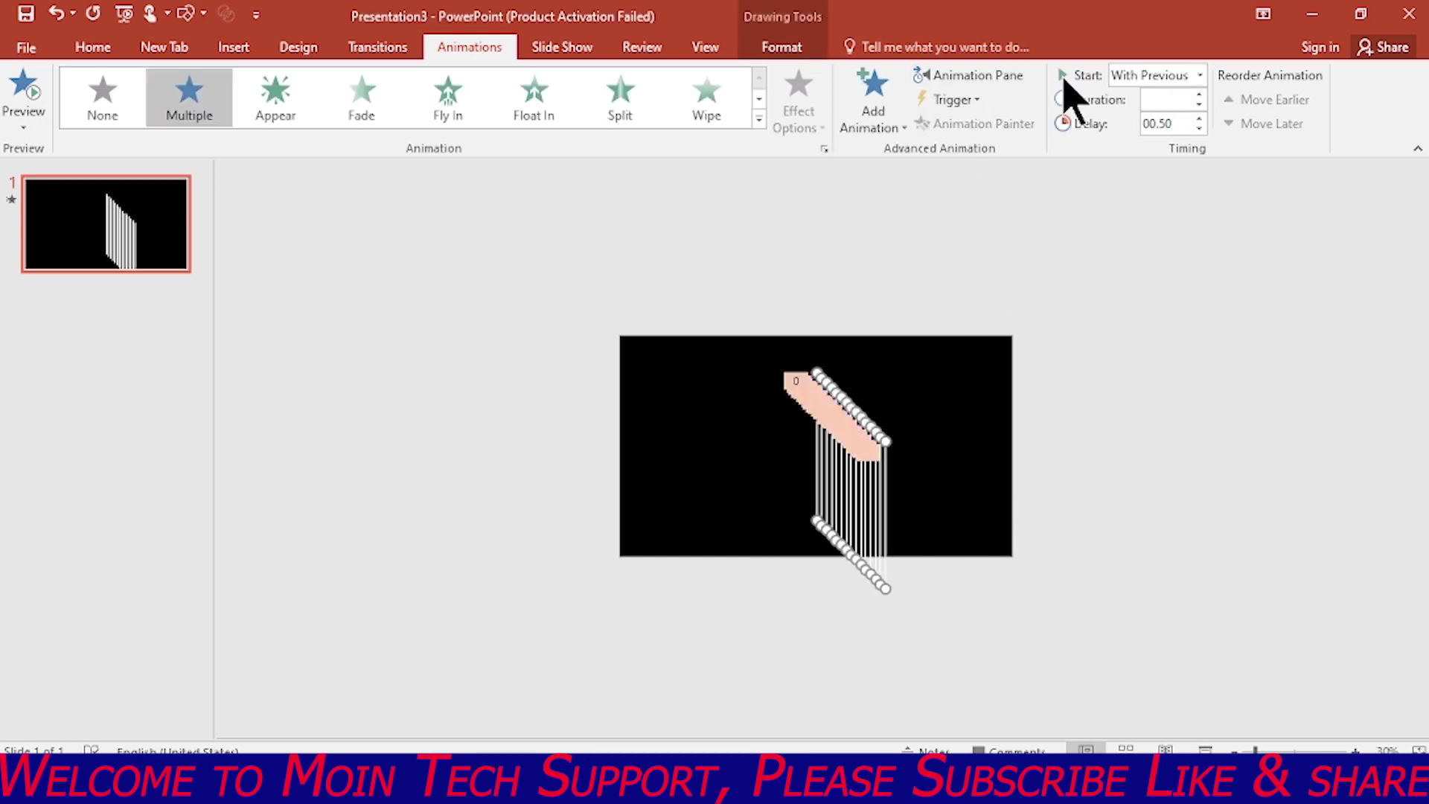
click(788, 49)
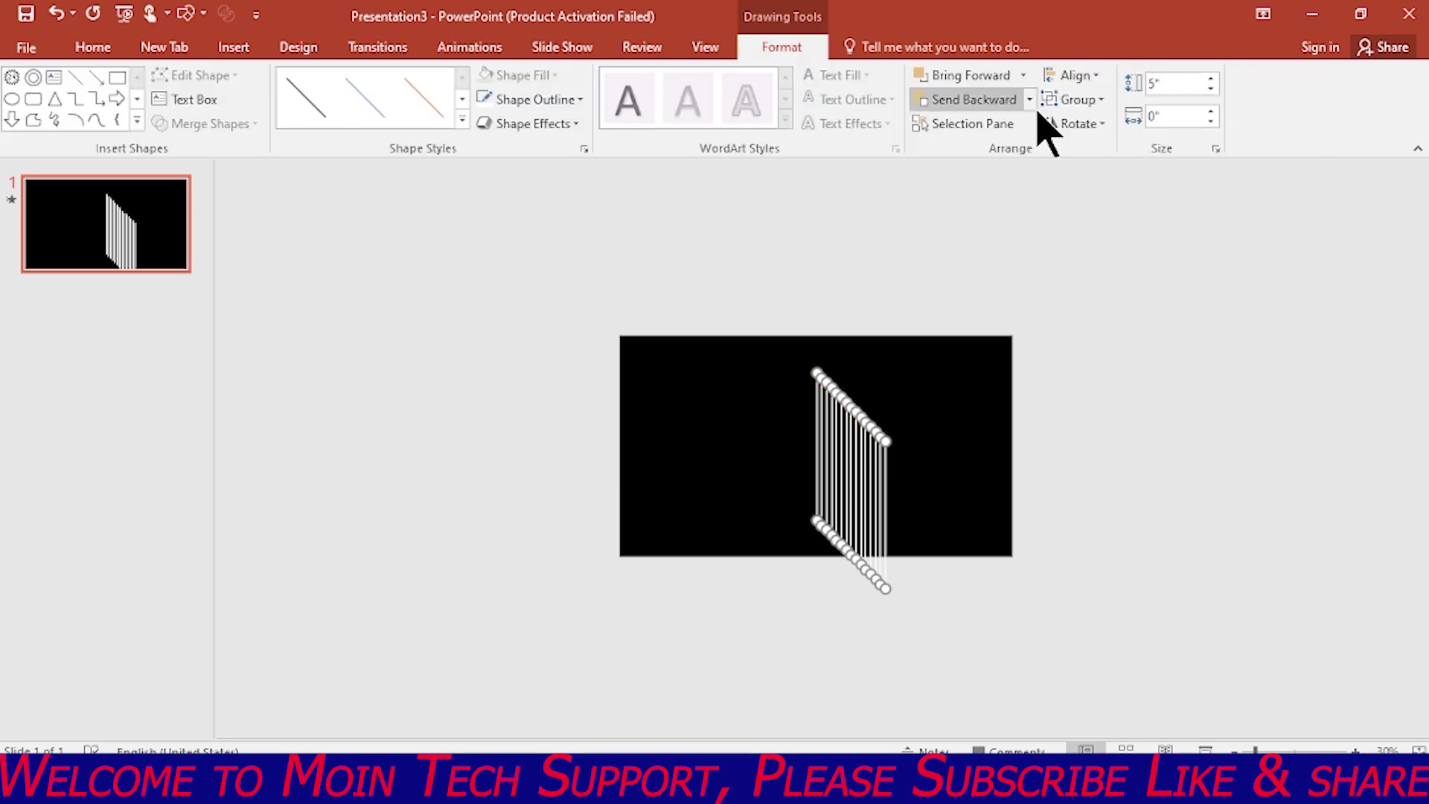
click(1083, 76)
click(1106, 126)
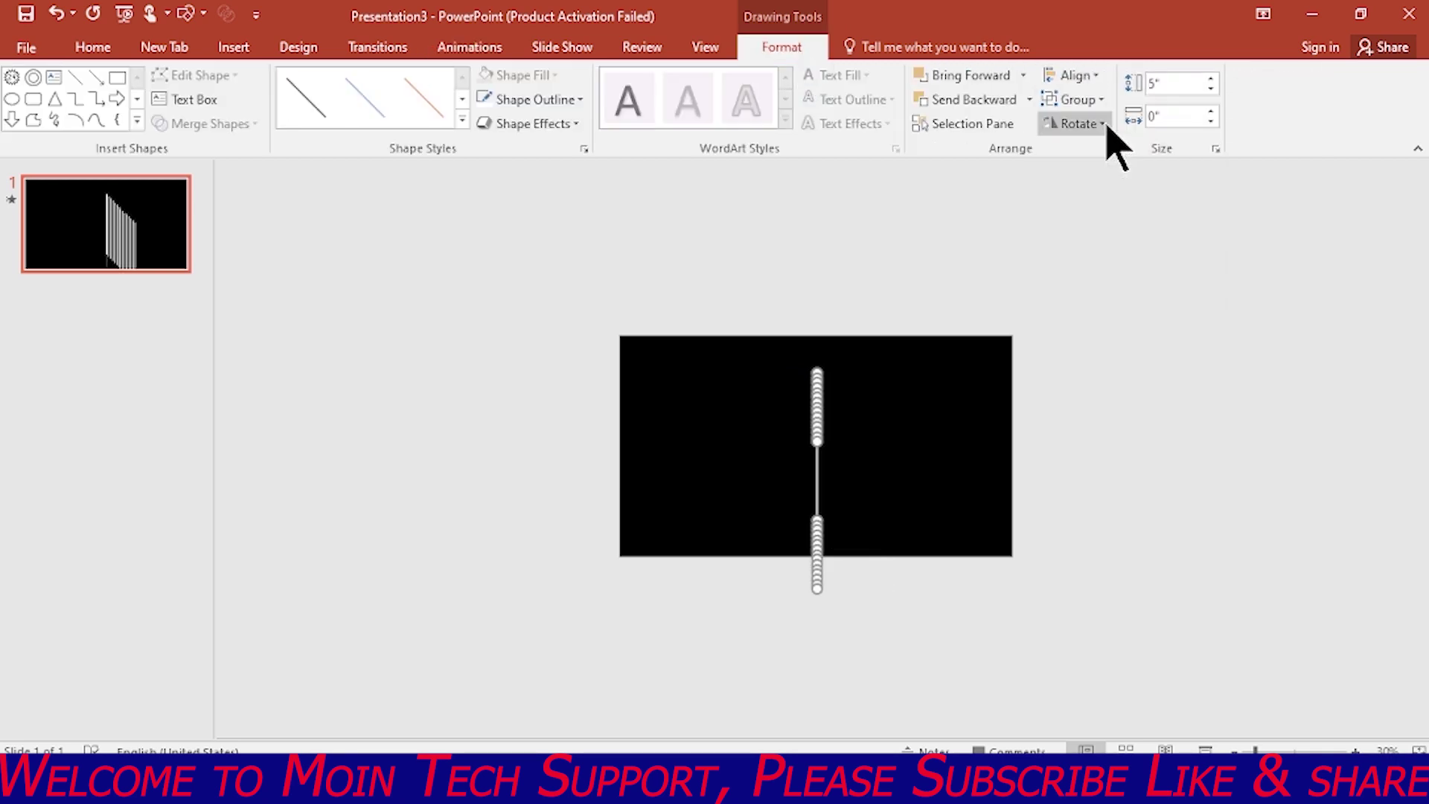
click(1078, 76)
click(1123, 205)
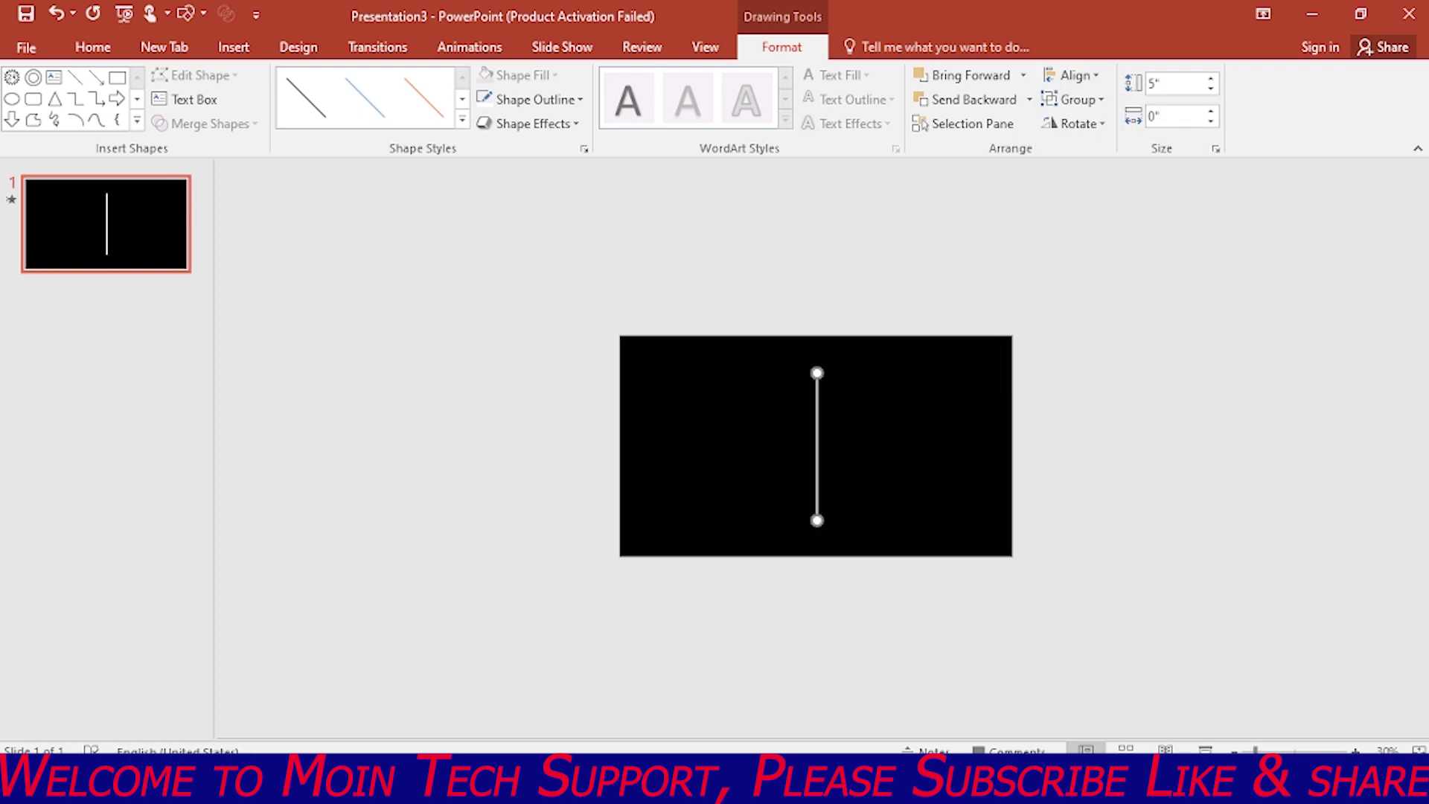
click(996, 78)
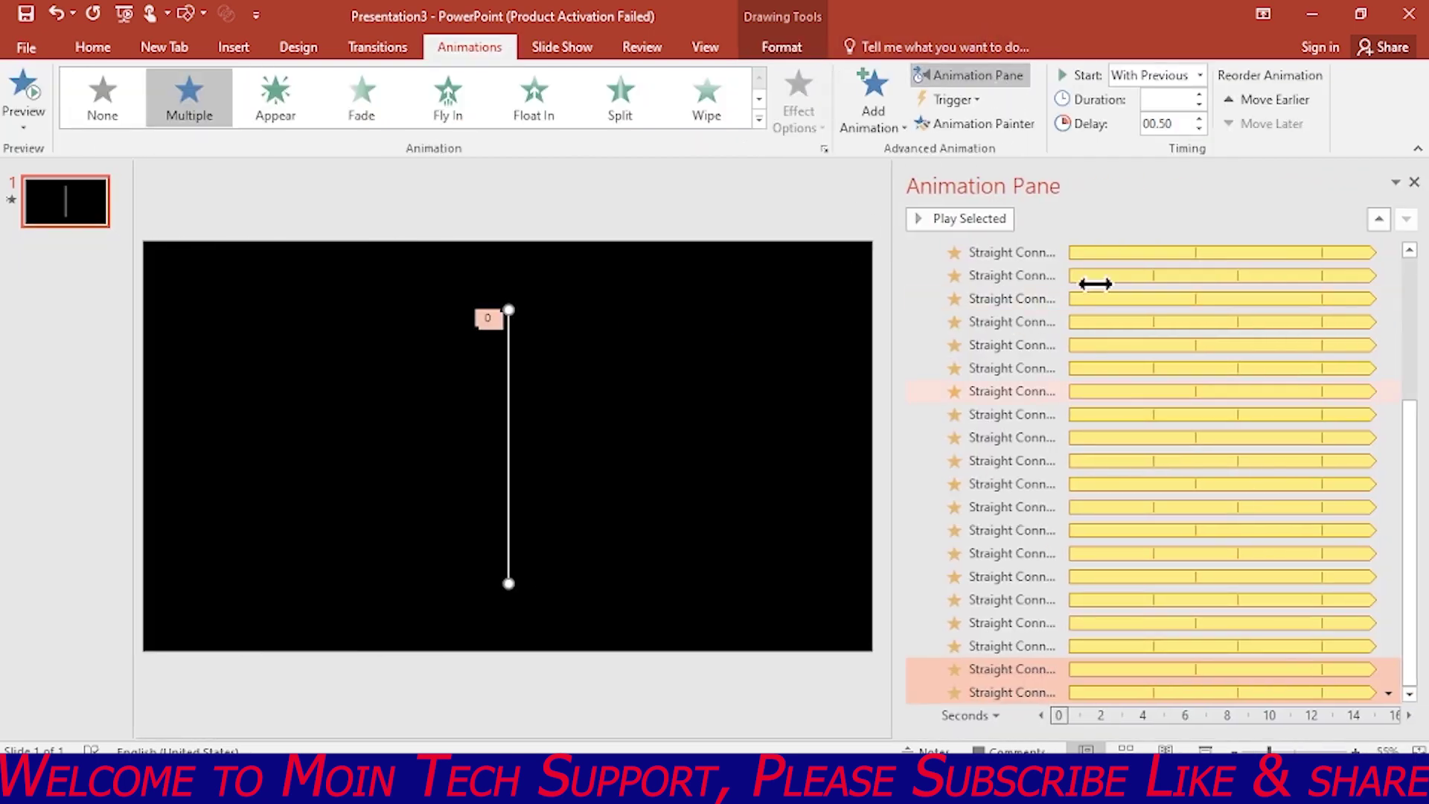
In the Animation Pane timeline, delay the second line's animations slightly.
drag(1409, 573, 1420, 303)
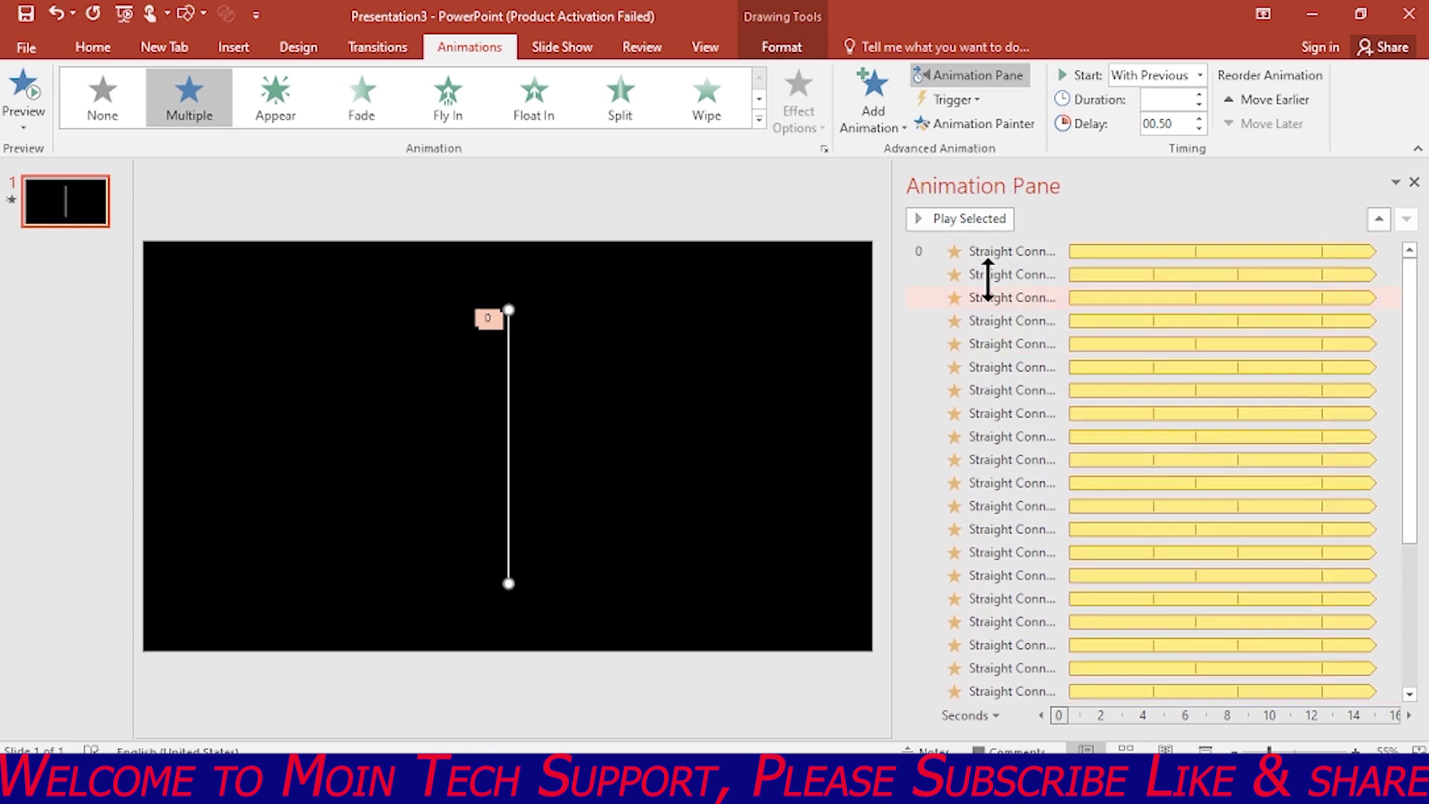
click(1003, 255)
click(1024, 275)
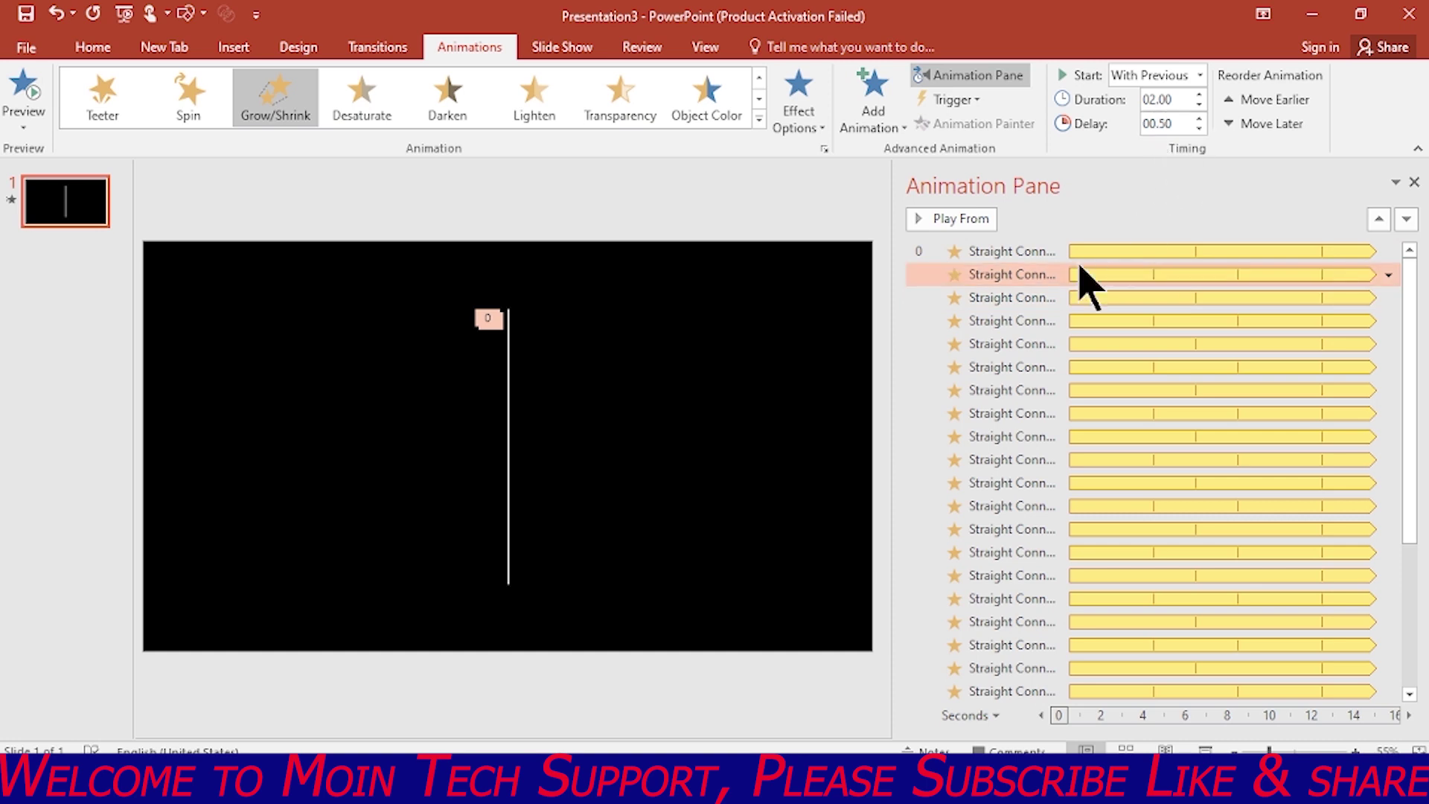
click(1059, 253)
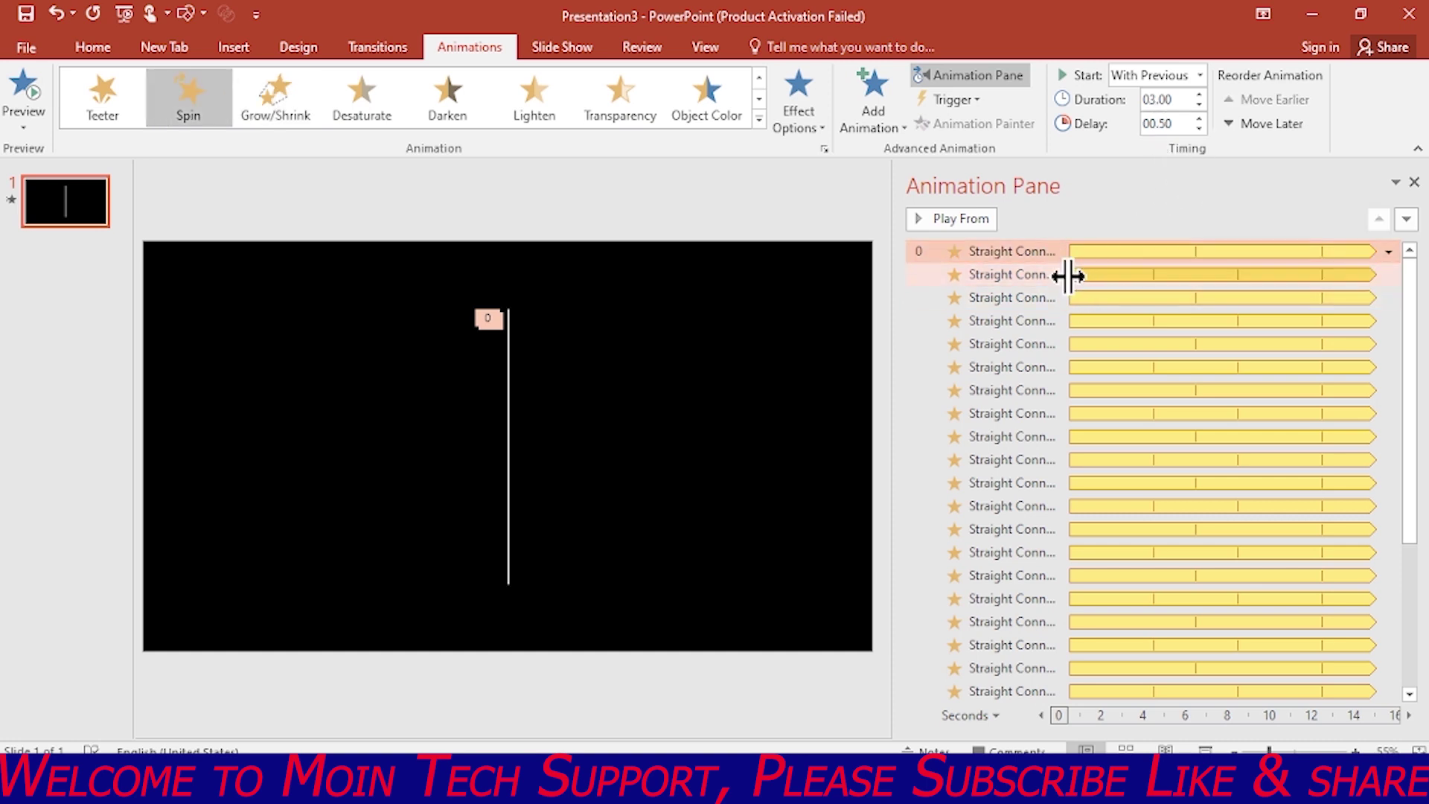
click(1068, 276)
drag(1077, 277, 1086, 321)
Stagger the remaining lines' animation starts in a staircase, ending at a 07.10 delay.
mouse_move(1070, 344)
mouse_down()
mouse_move(1093, 344)
mouse_move(1111, 437)
mouse_up()
drag(1070, 459, 1114, 459)
drag(1070, 482, 1116, 482)
mouse_move(1069, 505)
mouse_down()
mouse_move(1122, 505)
mouse_move(1135, 551)
mouse_up()
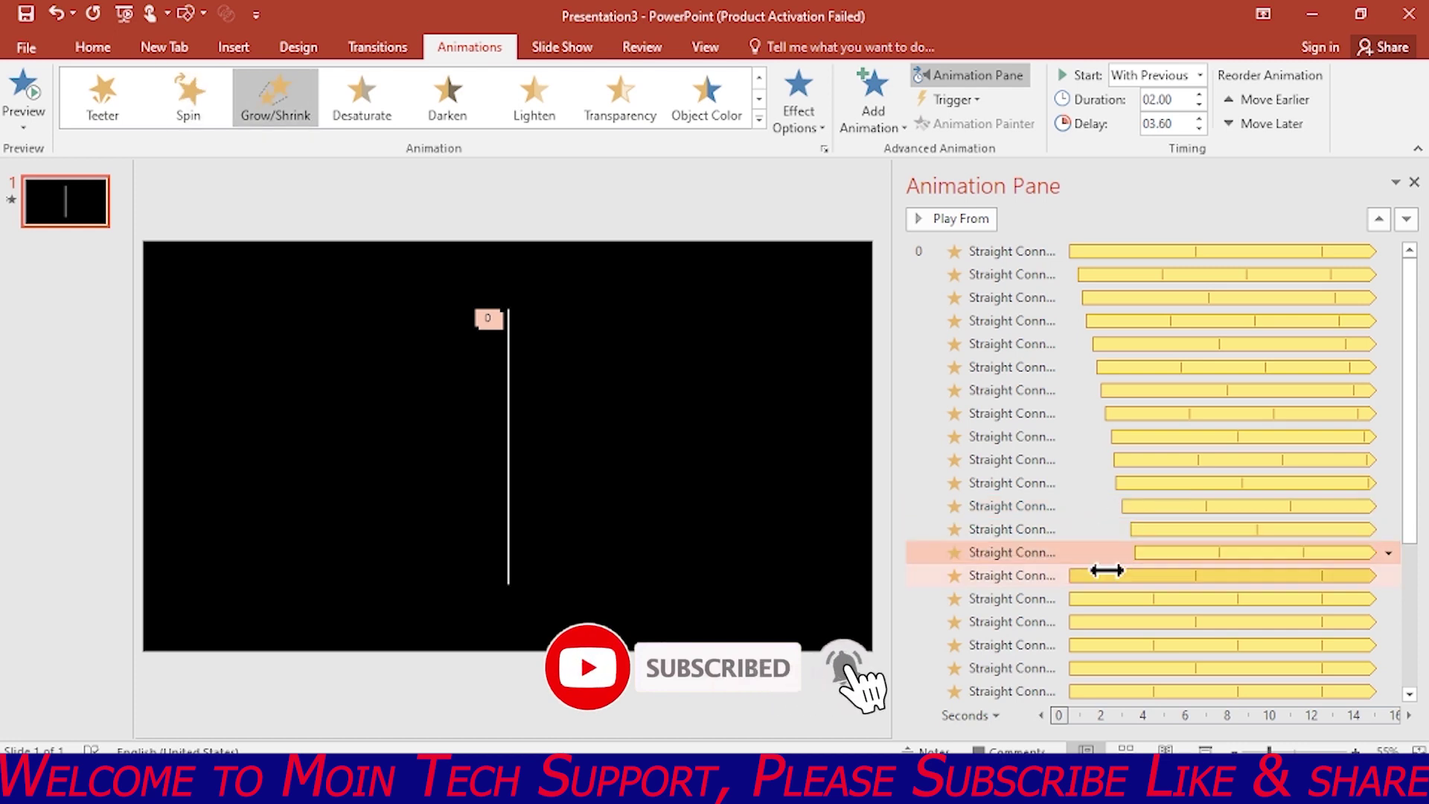
scroll(1407, 542, down, 3)
mouse_move(1070, 380)
mouse_down()
mouse_move(1139, 380)
mouse_move(1190, 644)
mouse_up()
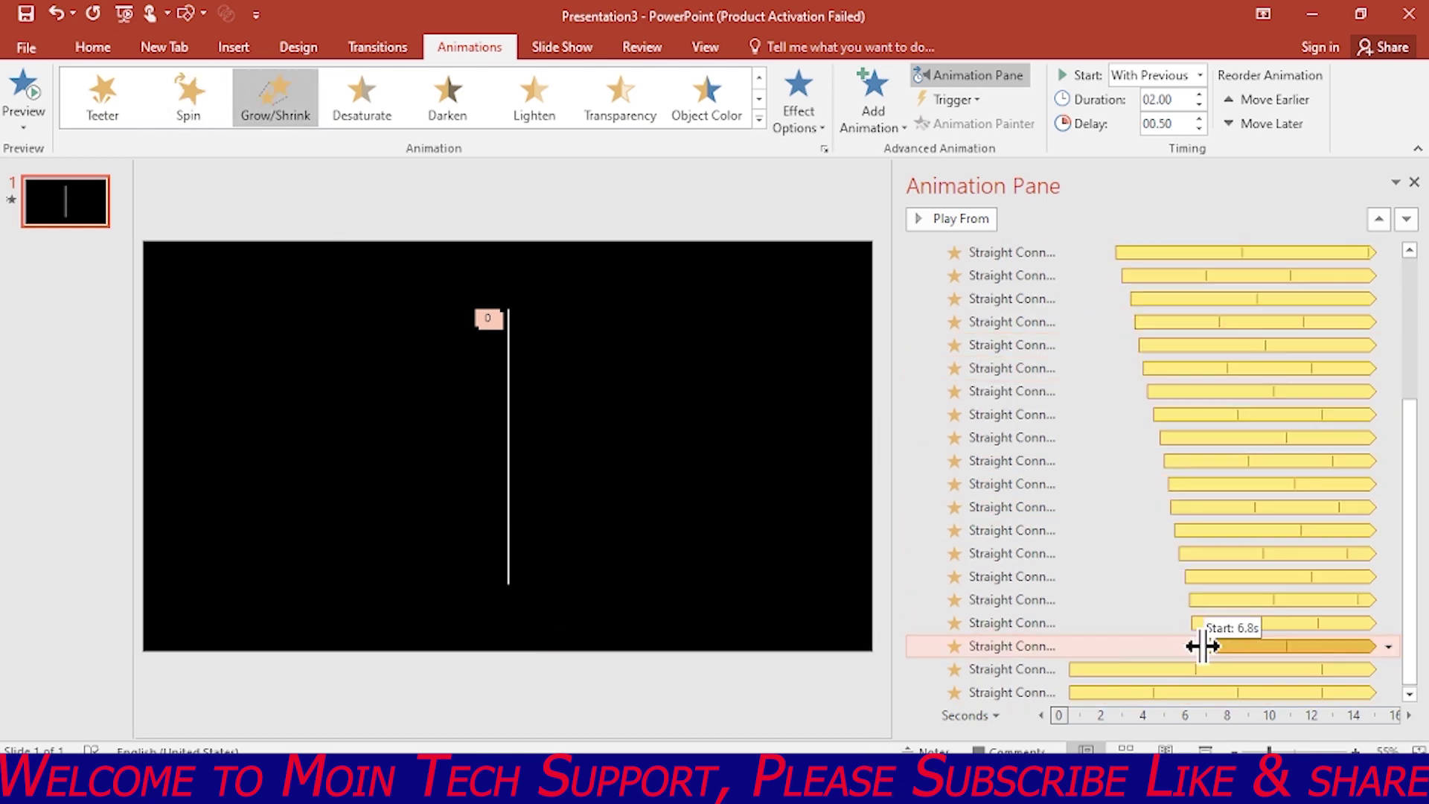
mouse_move(1075, 668)
mouse_down()
mouse_move(1196, 667)
mouse_move(1205, 687)
mouse_up()
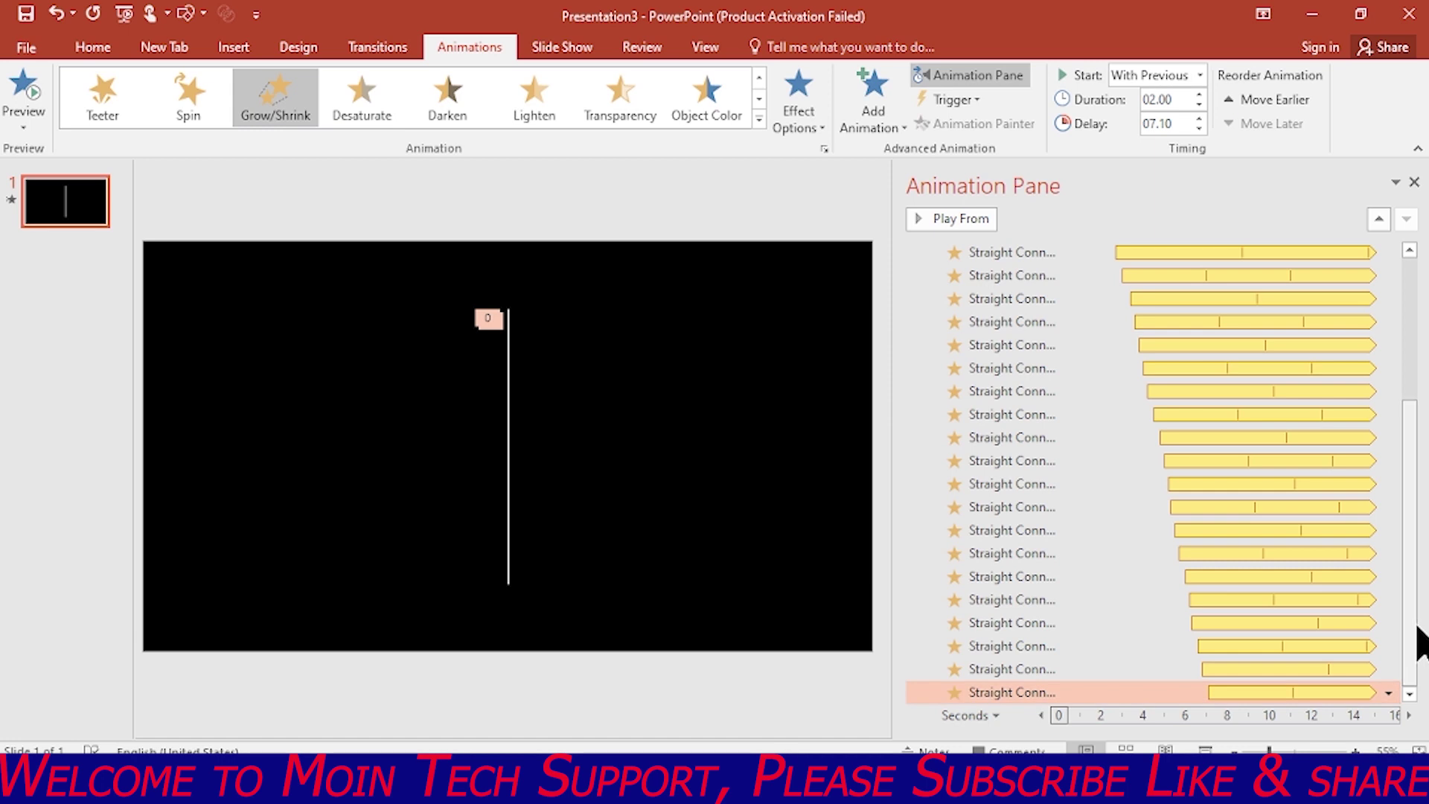
drag(444, 270, 659, 661)
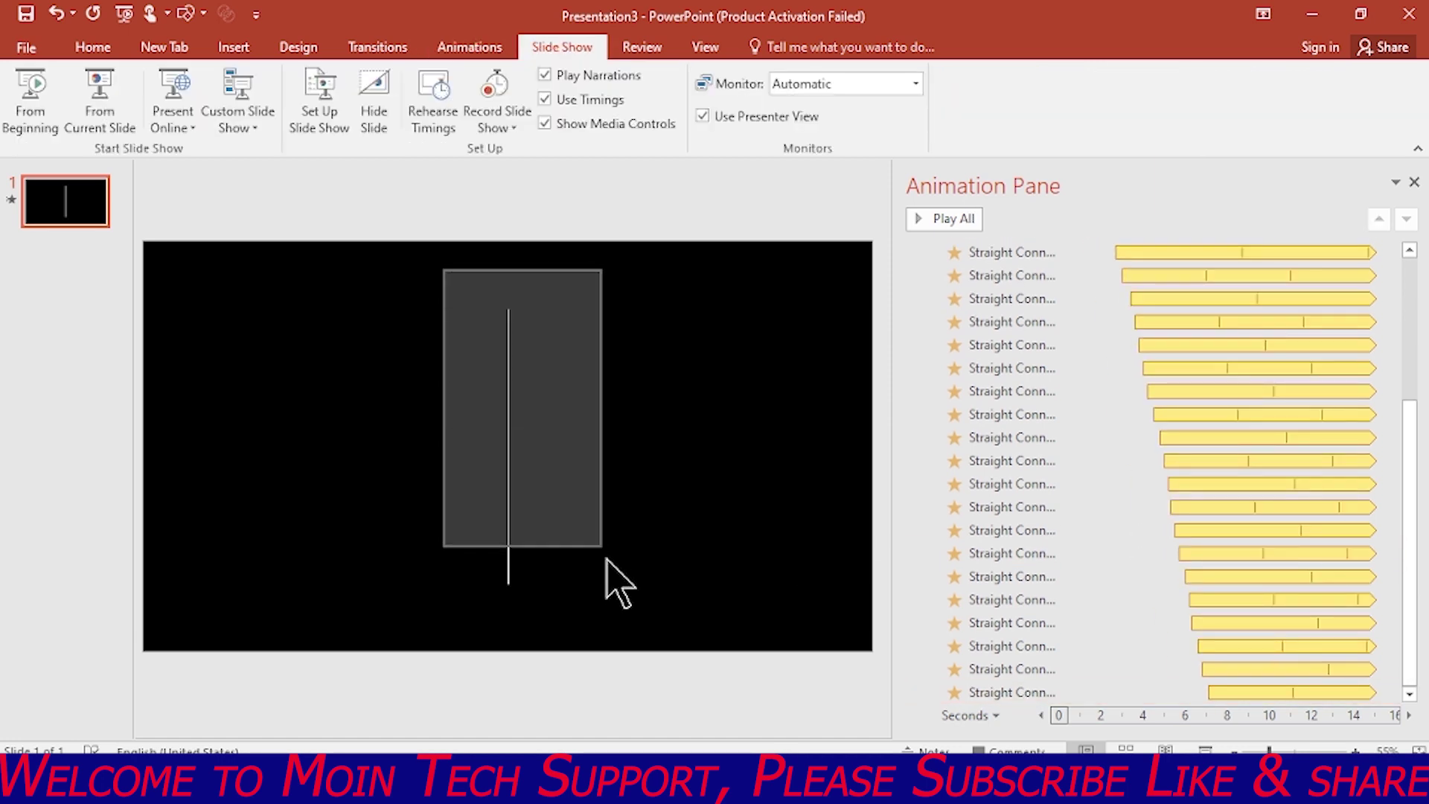
click(737, 447)
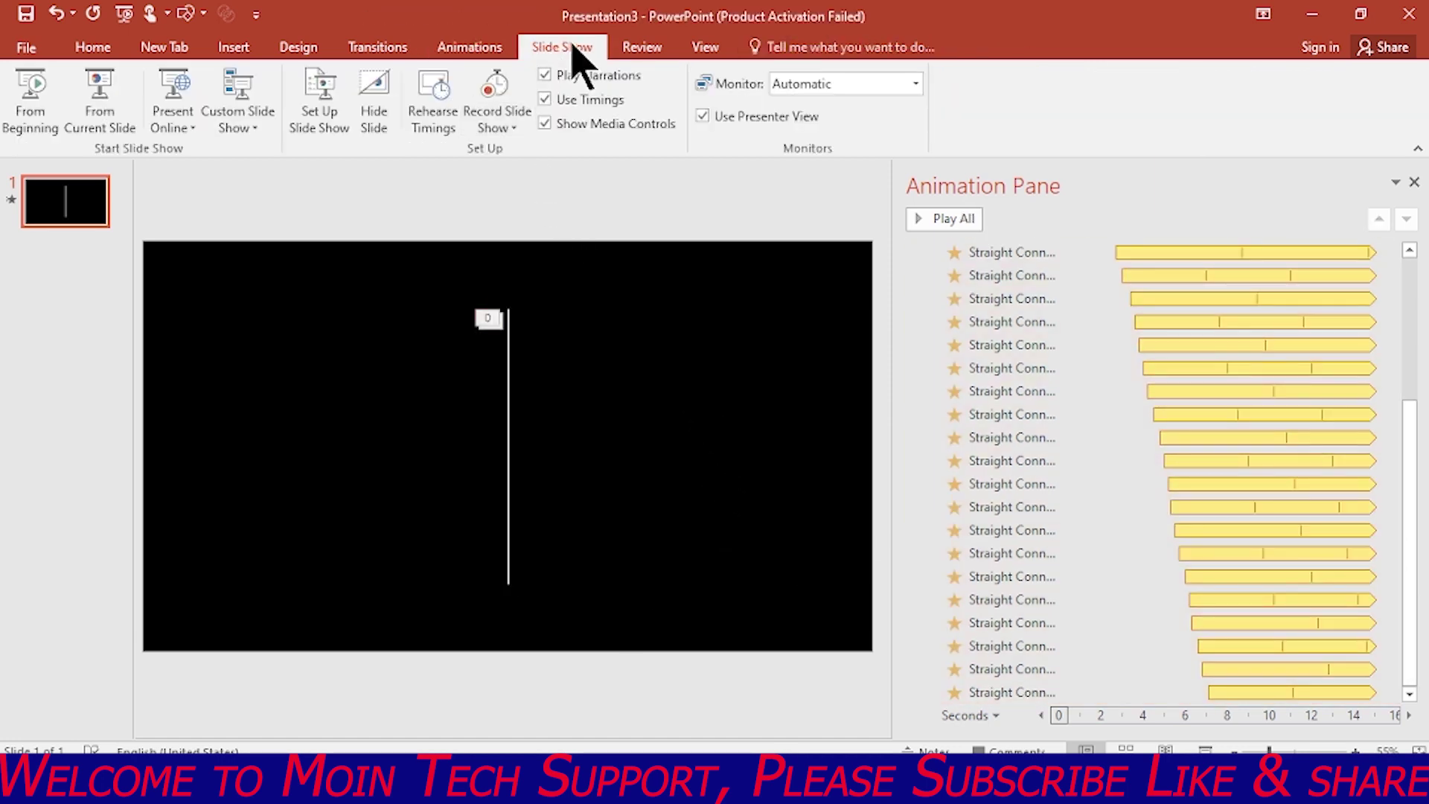
click(100, 101)
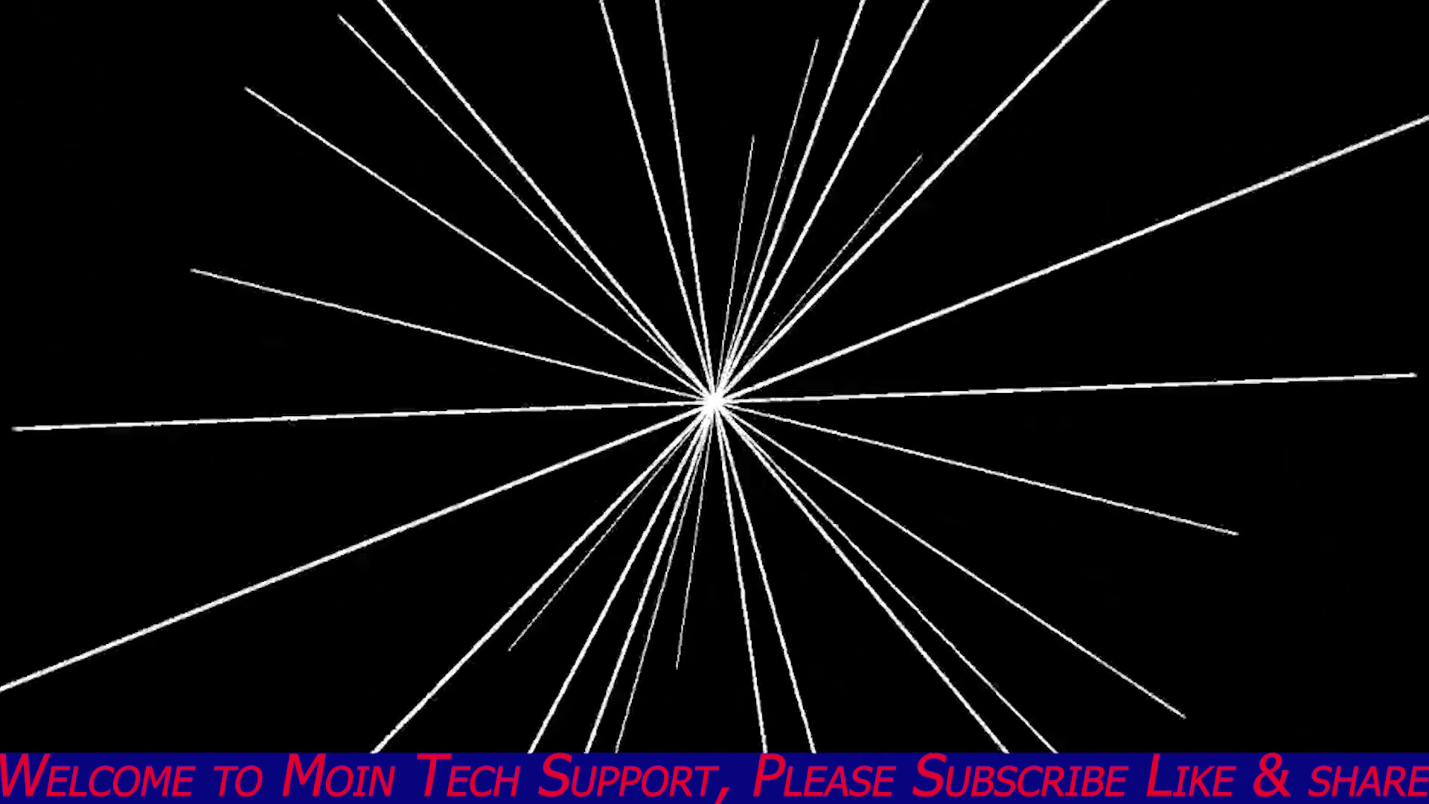
key(Escape)
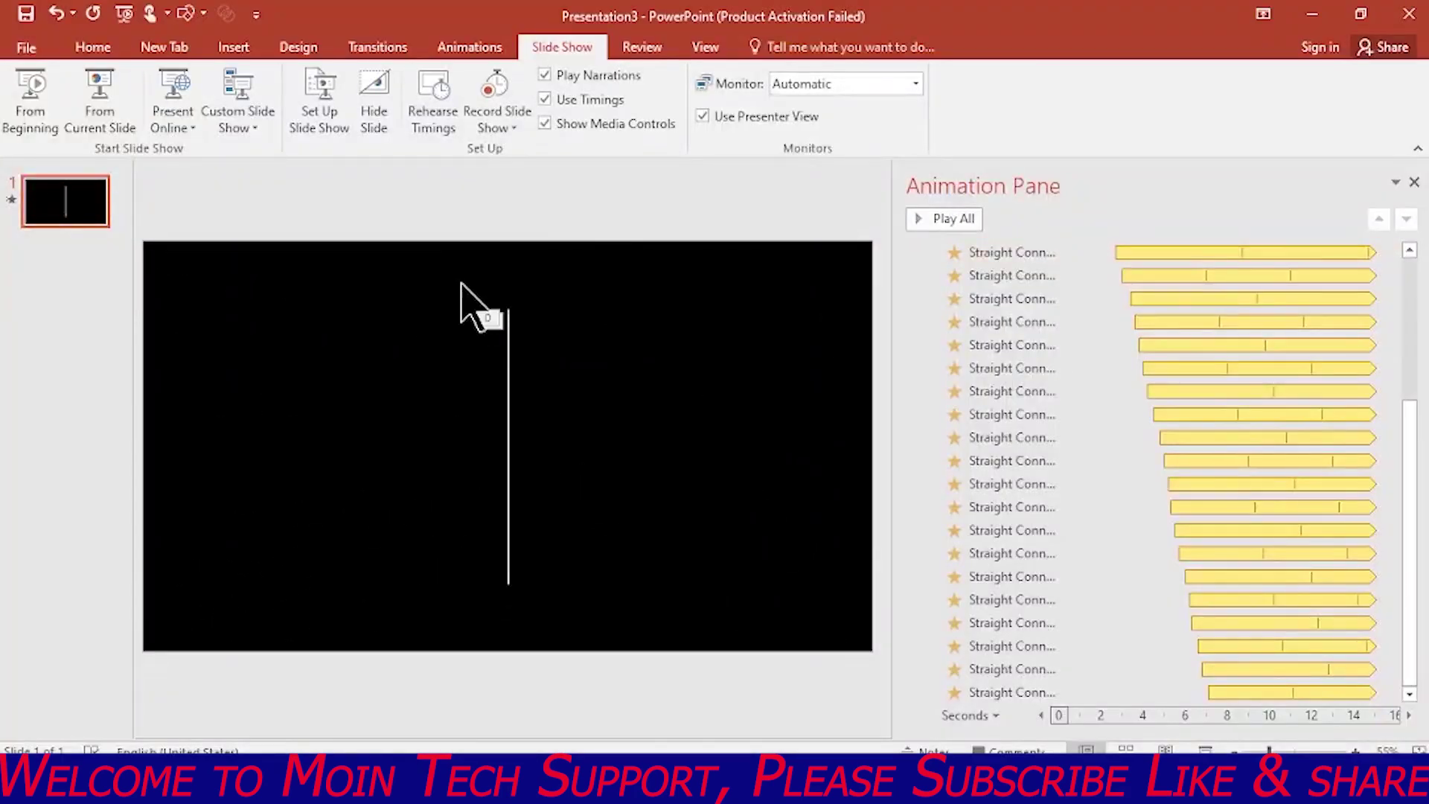
drag(434, 257, 629, 659)
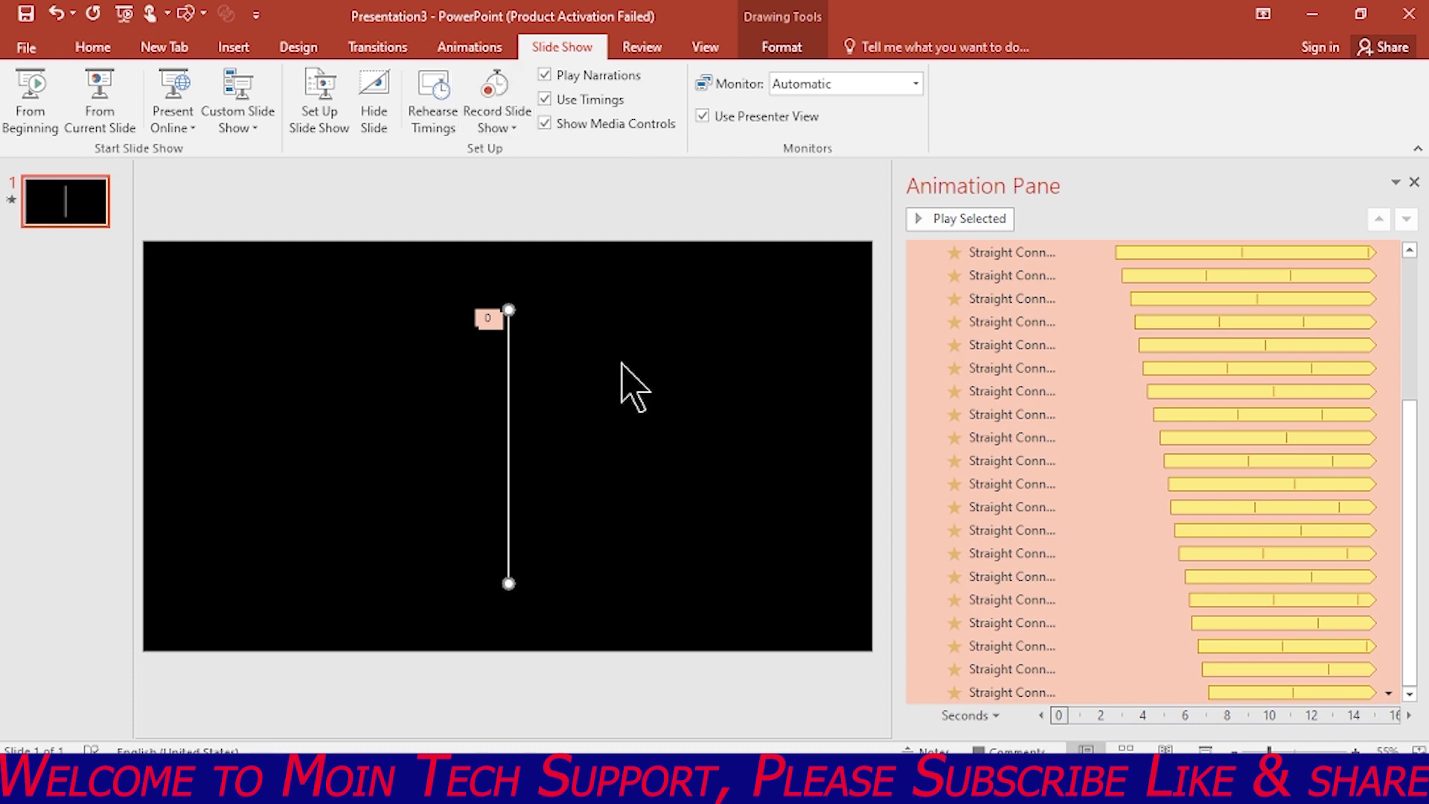
Duplicate the line, make the copy's outline red, and place it exactly over the white line.
key(ctrl+d)
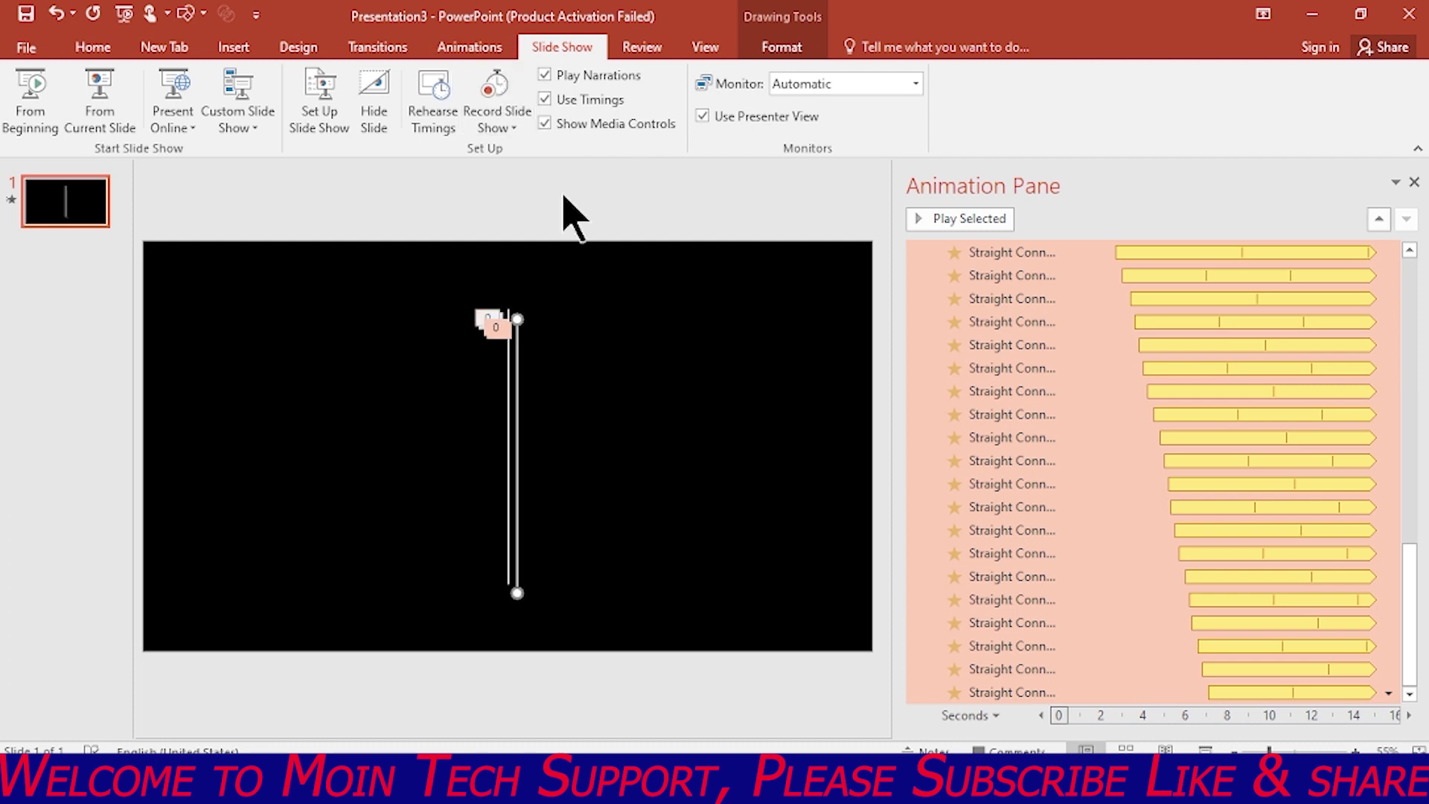
click(781, 47)
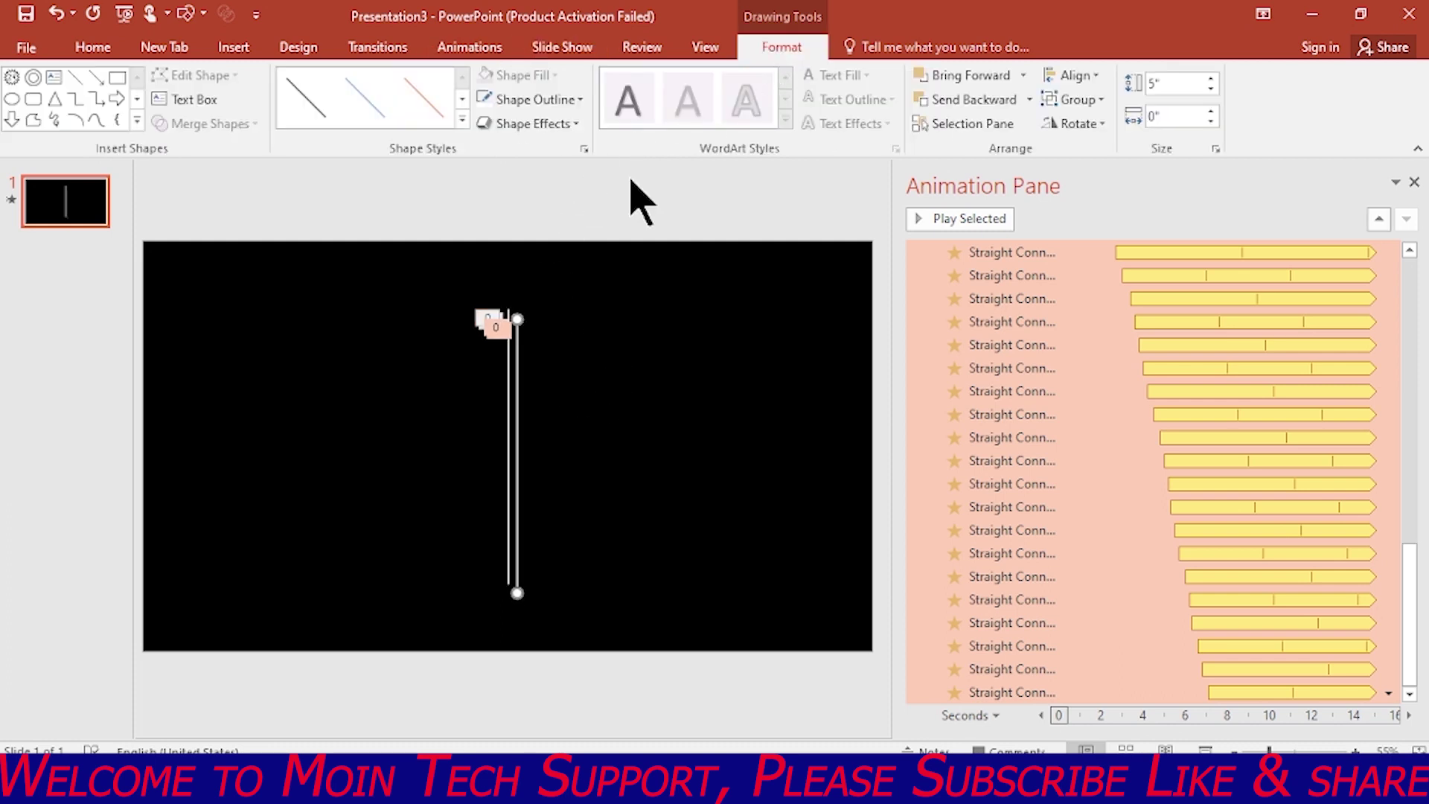
click(581, 99)
click(503, 262)
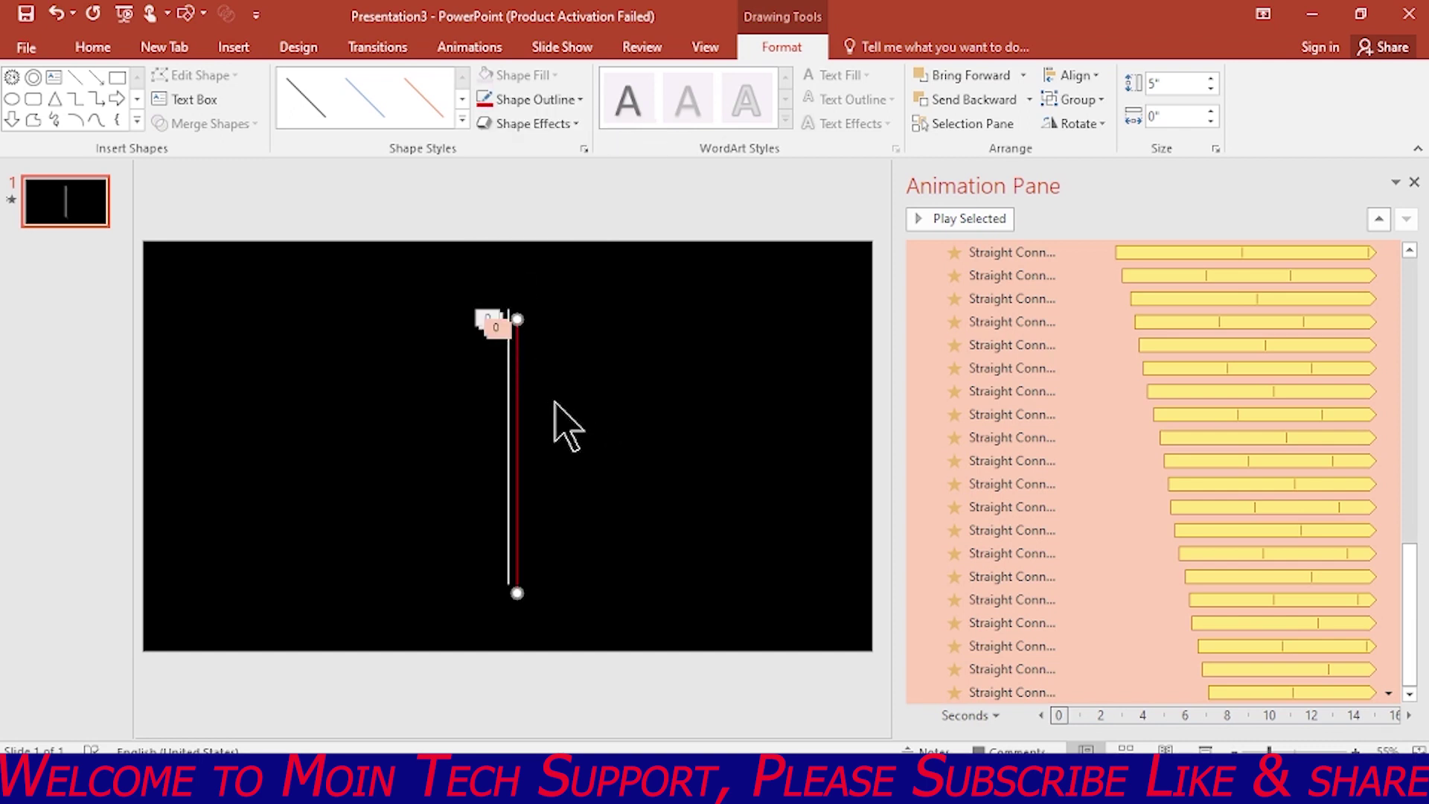
drag(522, 398, 512, 393)
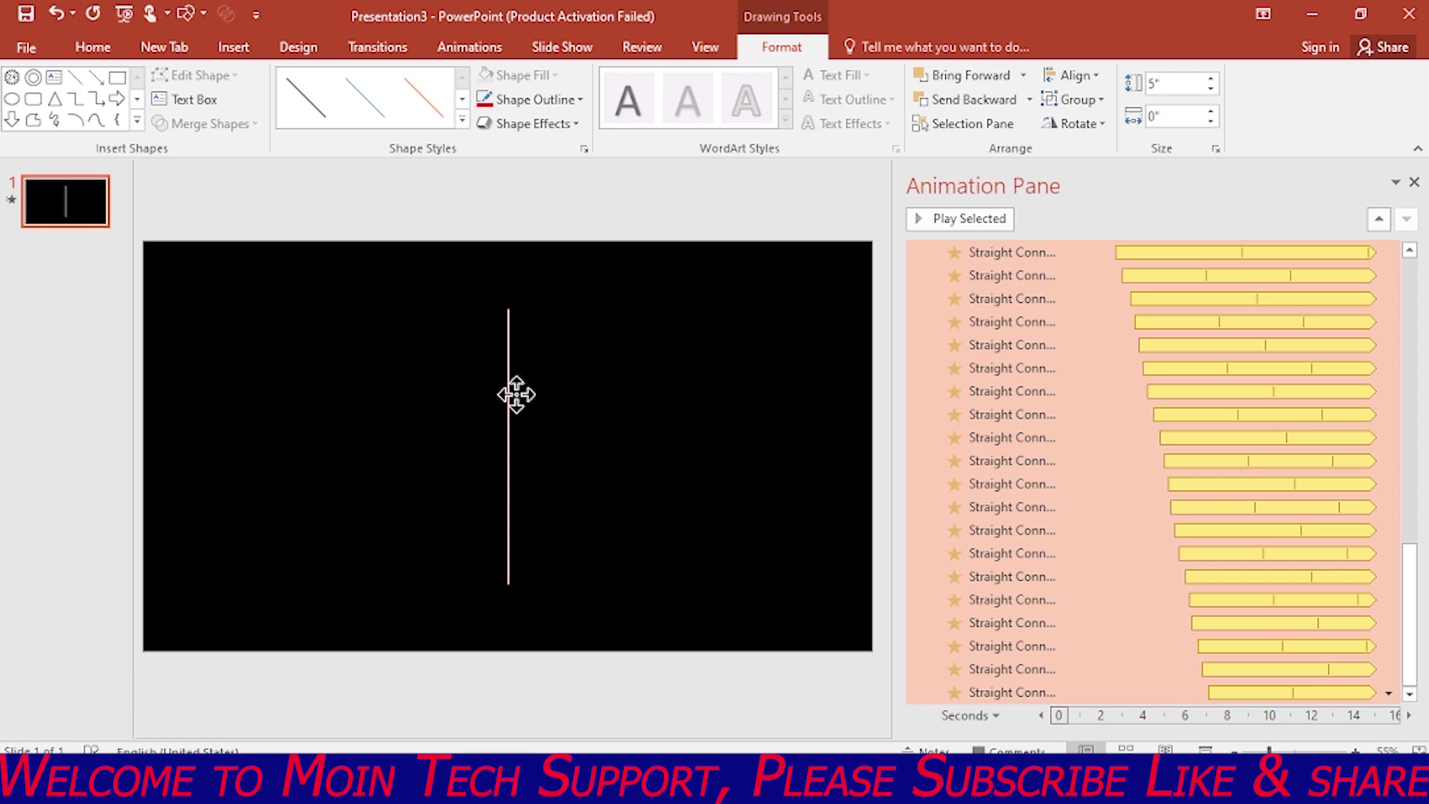
drag(516, 395, 514, 393)
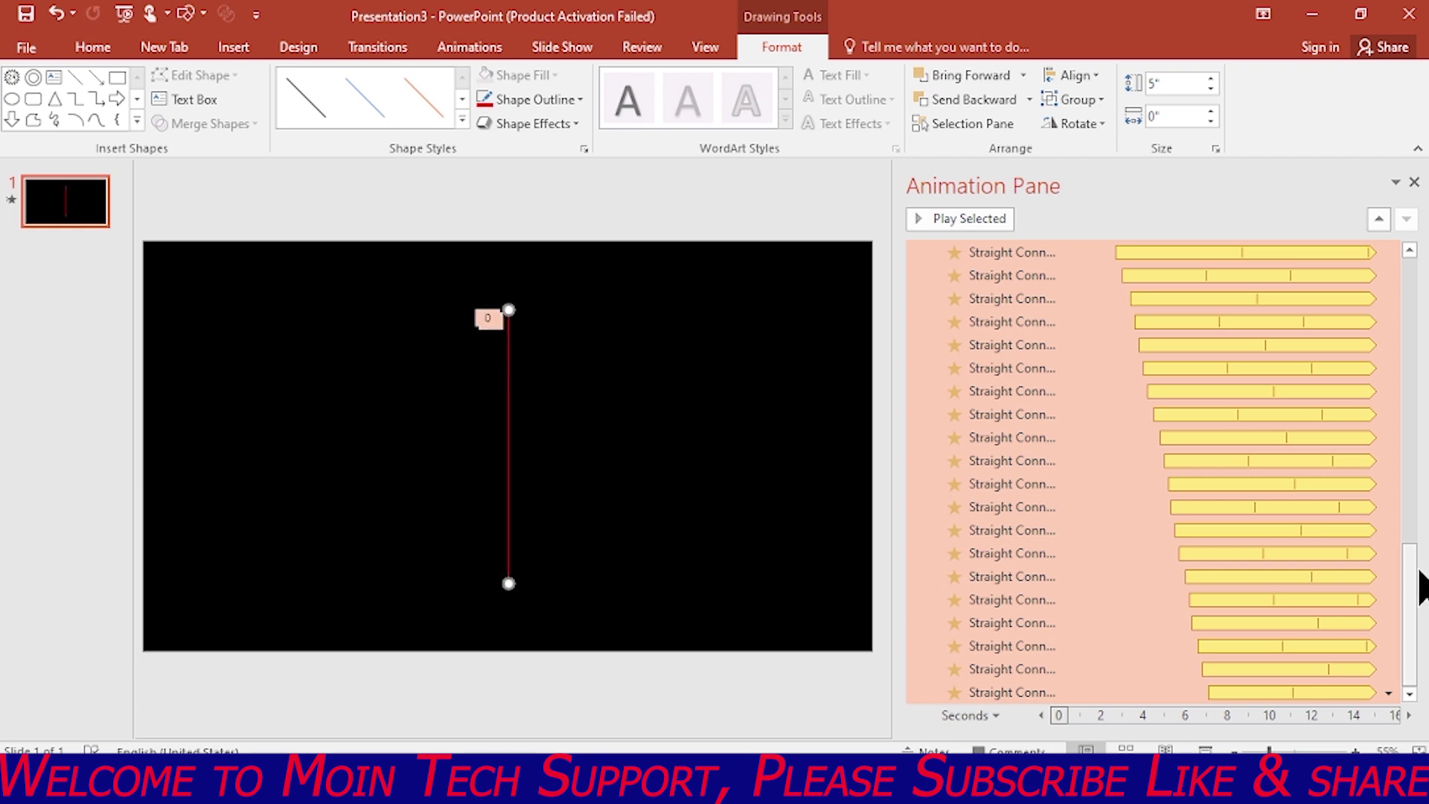
drag(1419, 596, 1420, 469)
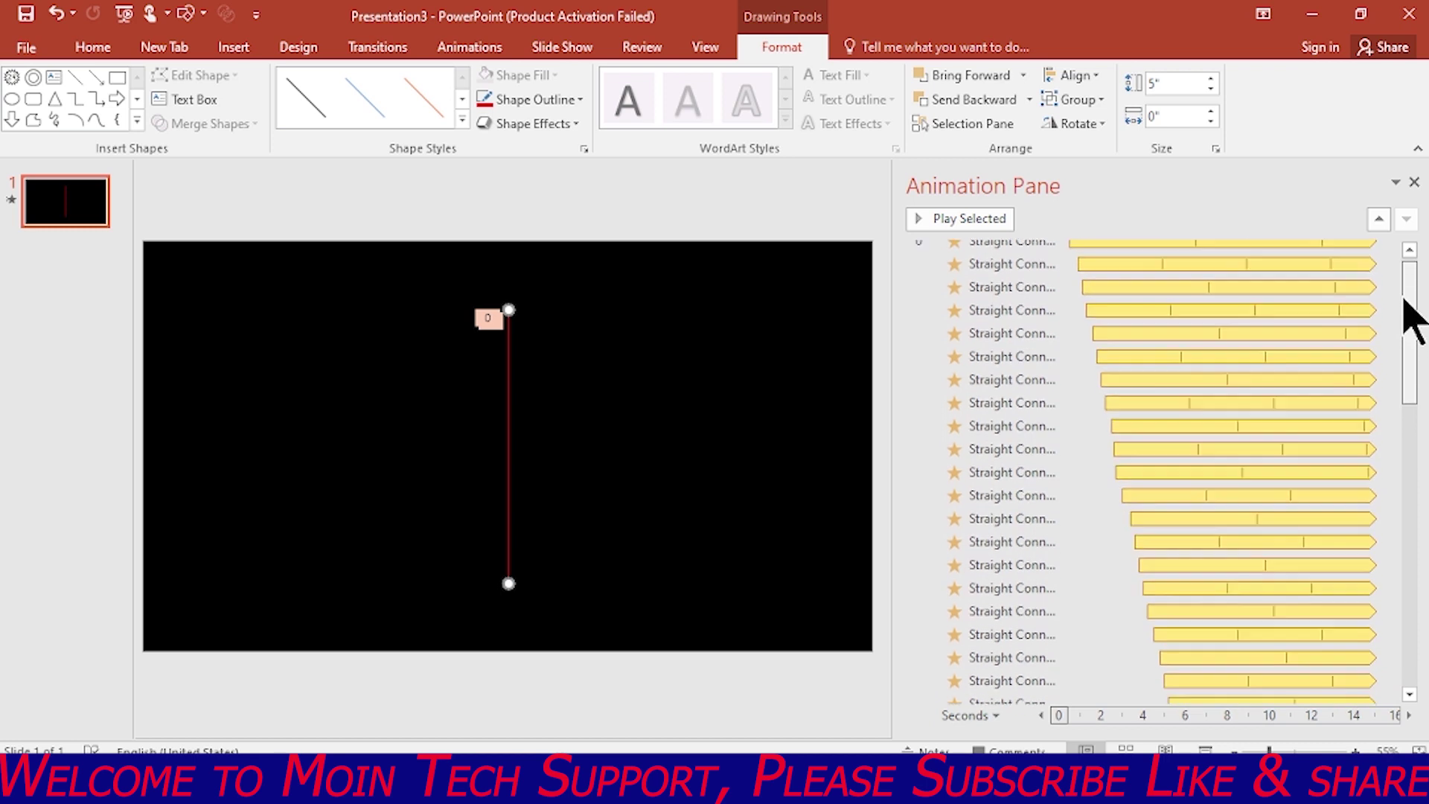
drag(1419, 469, 1419, 525)
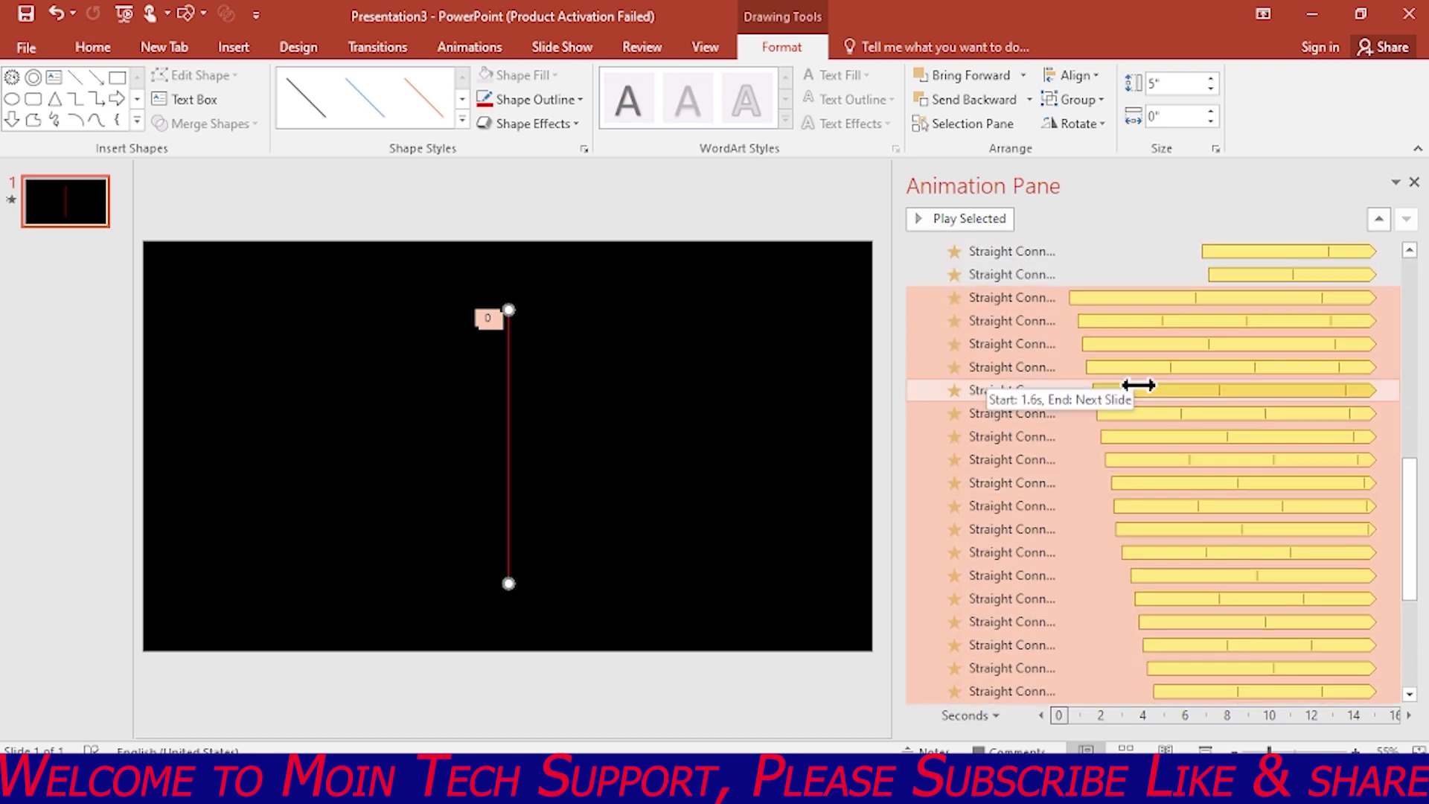
Select the first of the copied line's animations and Ctrl+click five alternate entries below it.
click(1043, 305)
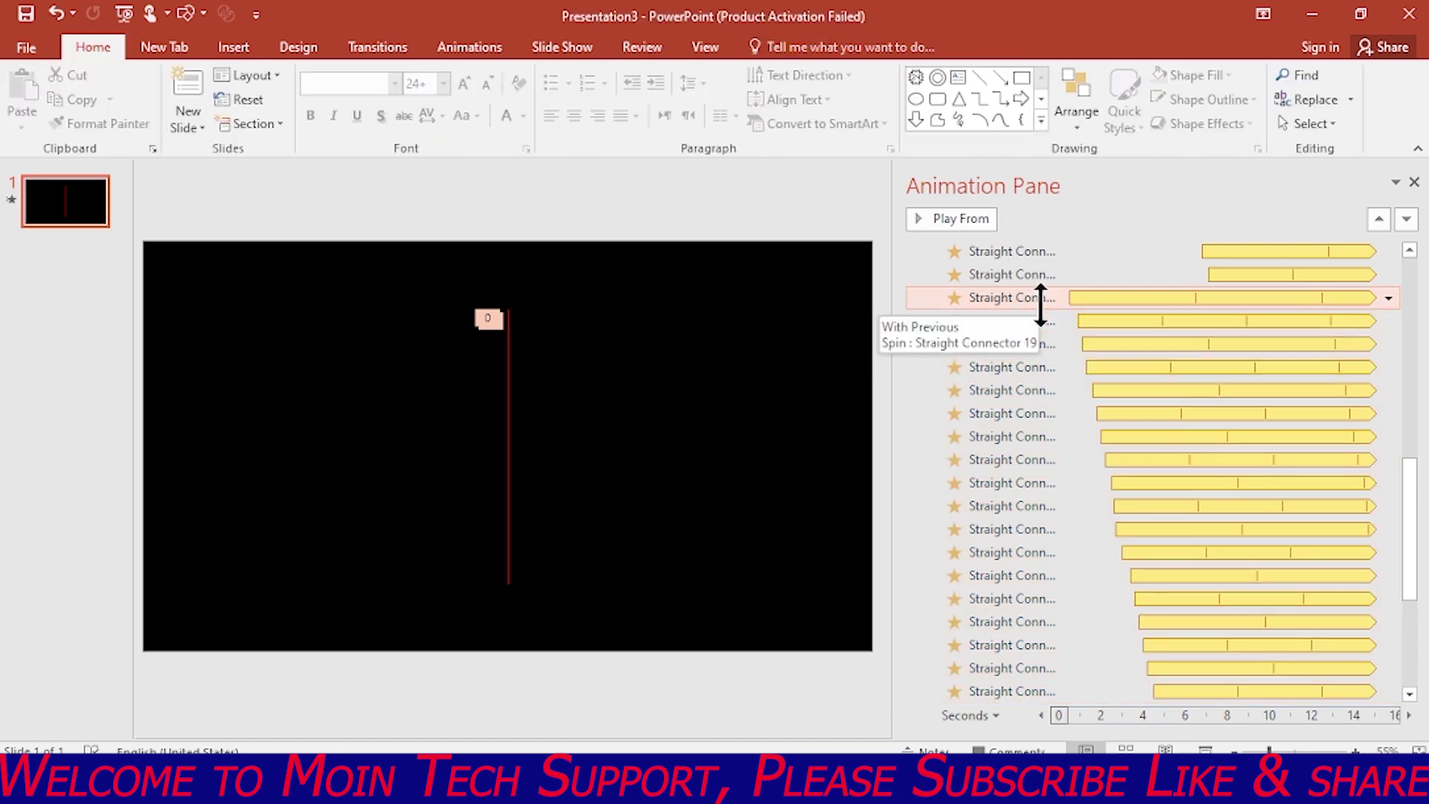
ctrl+click(1039, 344)
ctrl+click(1039, 390)
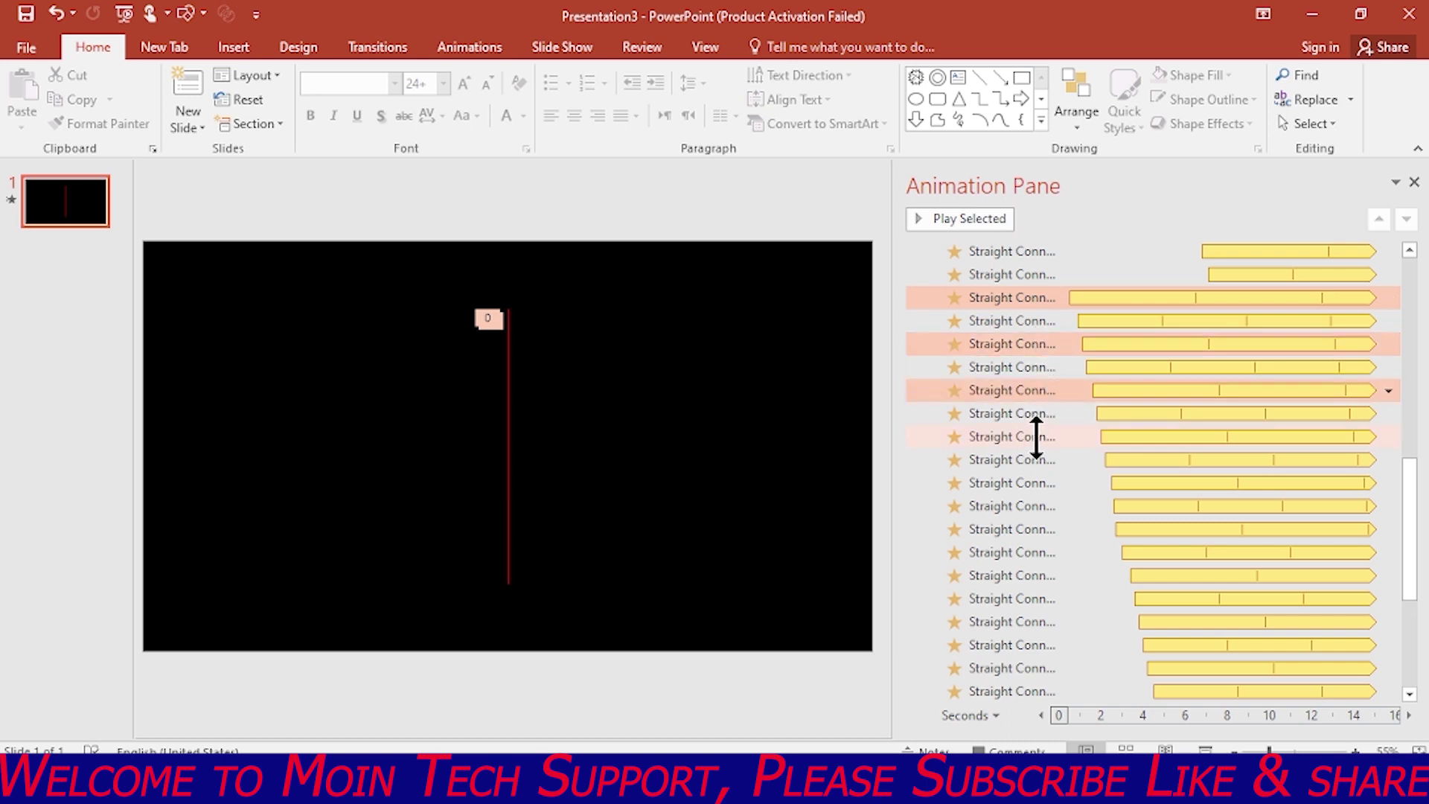
ctrl+click(1036, 437)
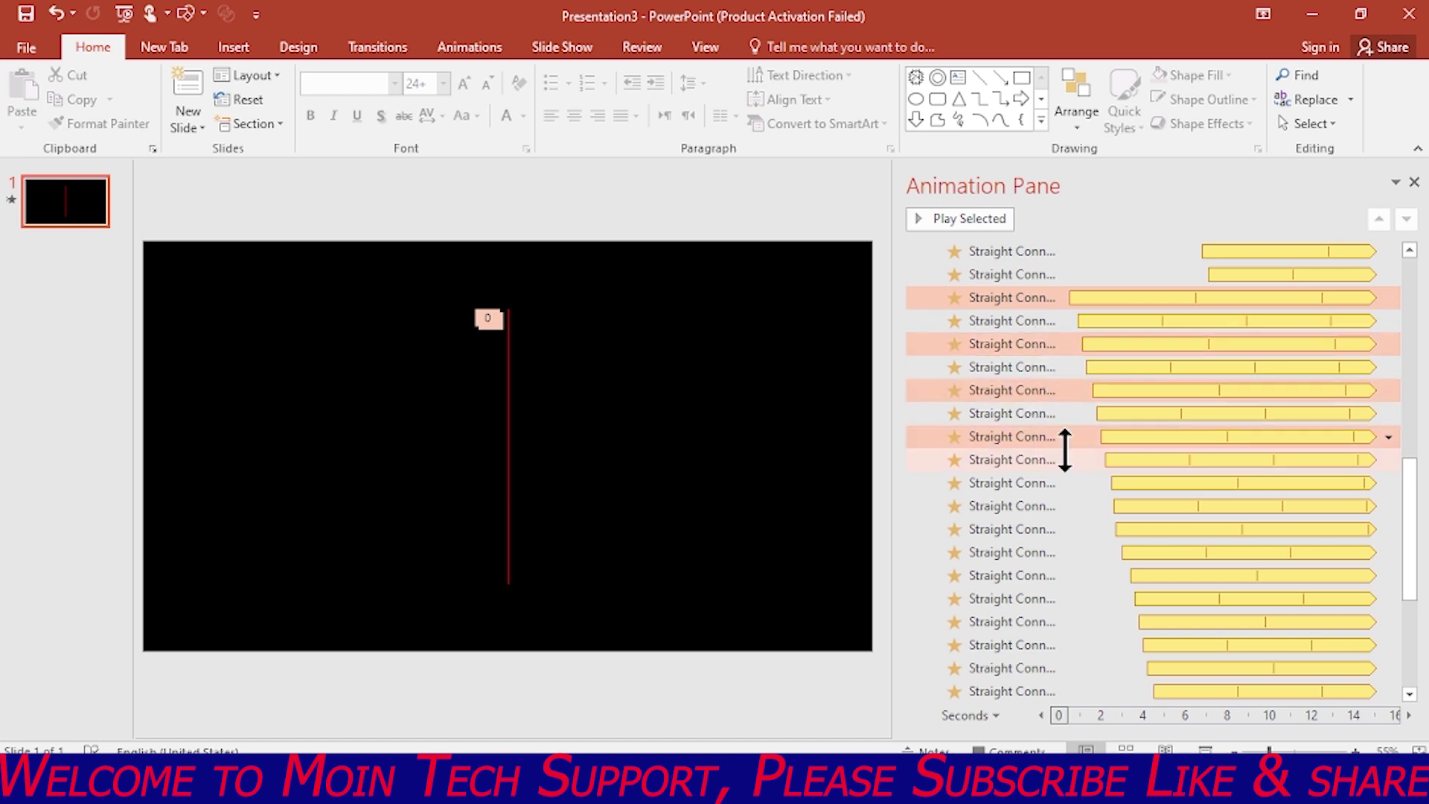
ctrl+click(1045, 485)
ctrl+click(1050, 529)
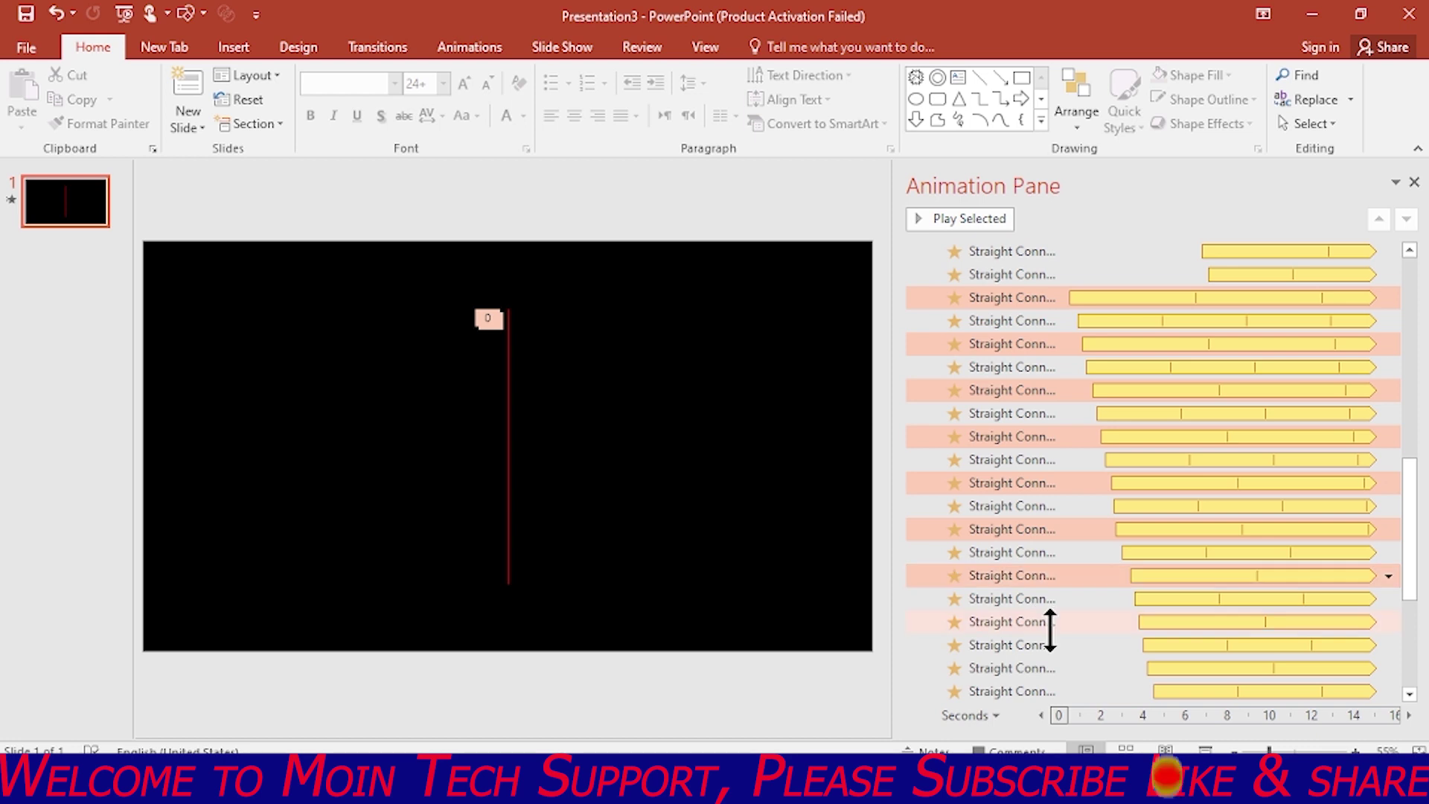
Add the remaining alternate animation entries lower in the list and open their options menu.
scroll(1060, 475, down, 2)
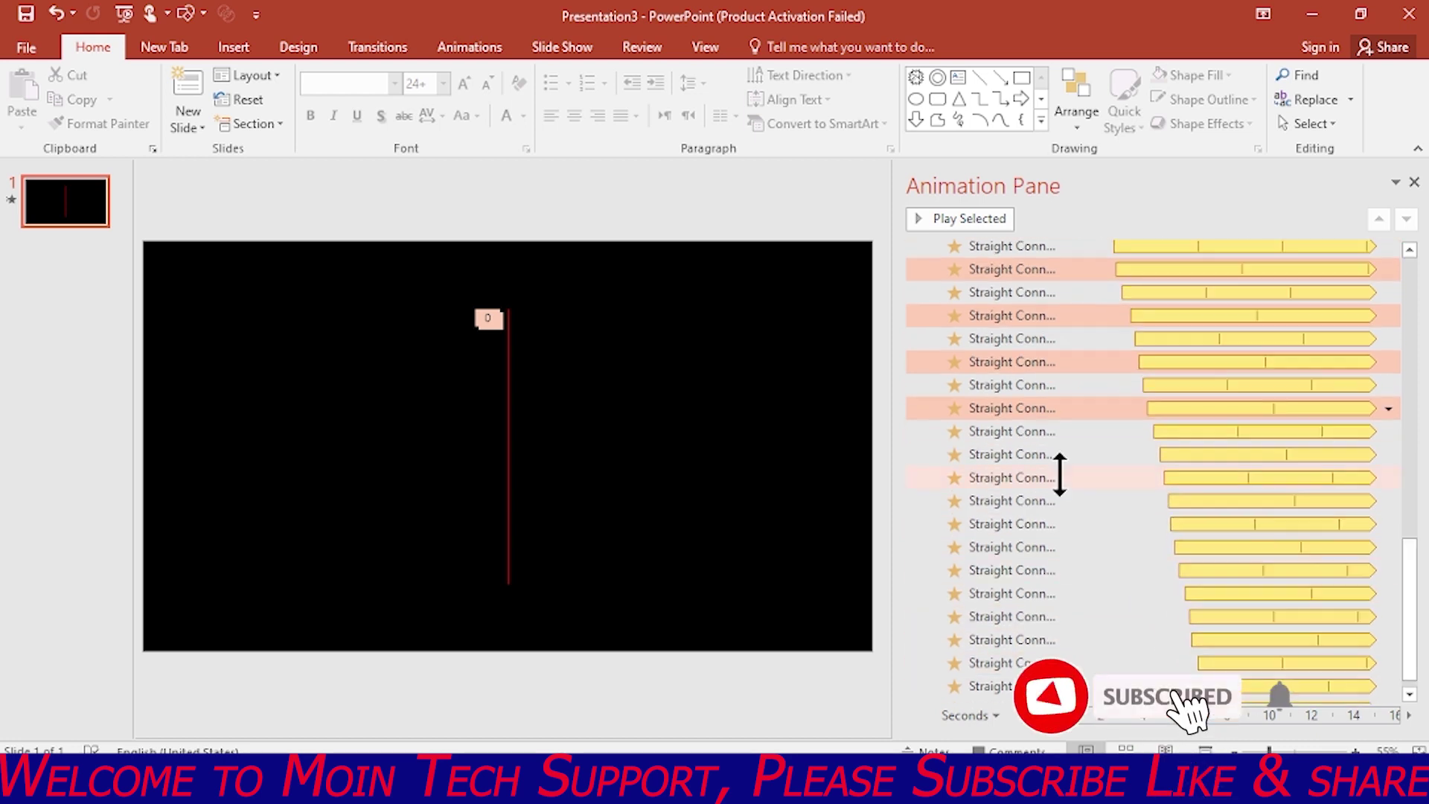
ctrl+click(1059, 455)
ctrl+click(1055, 501)
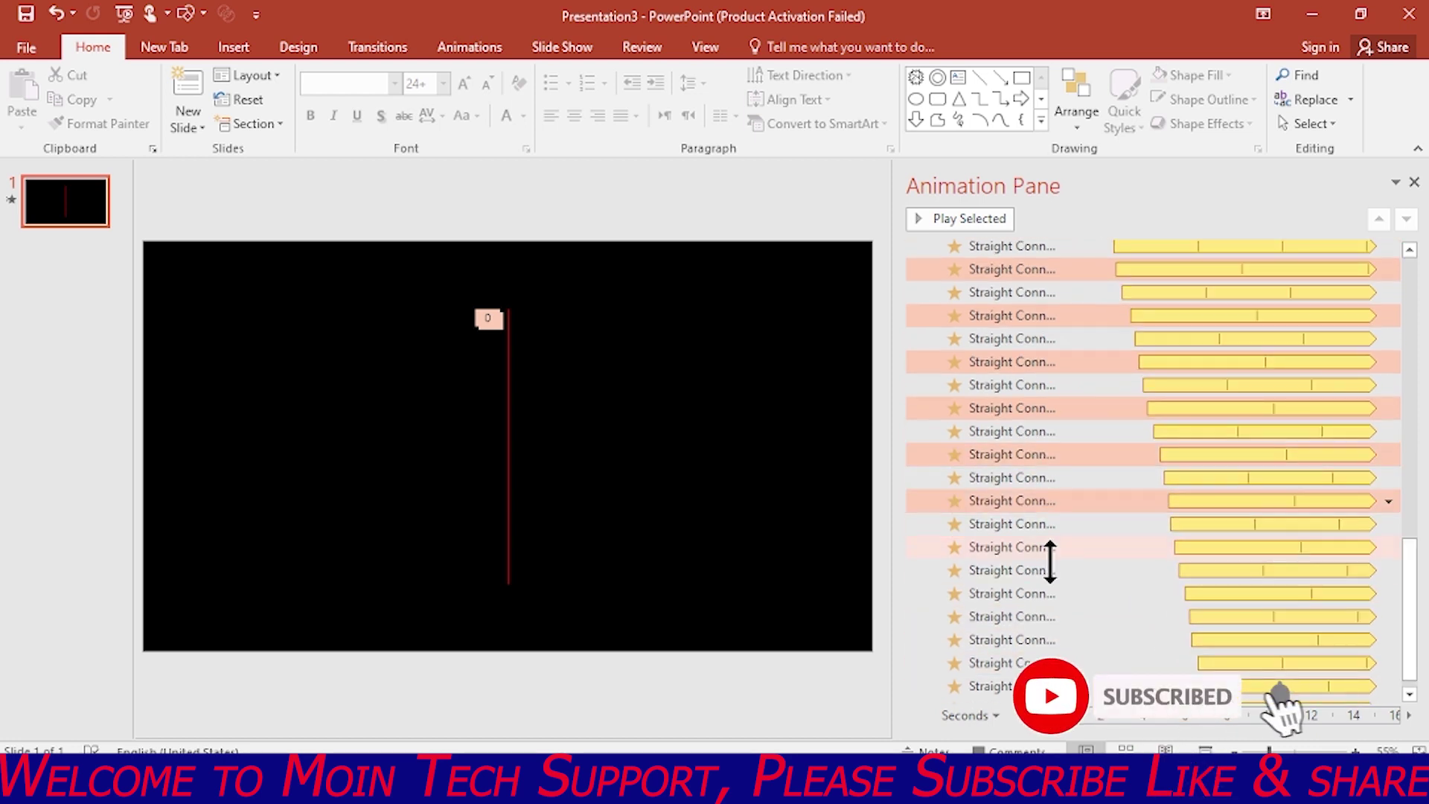
ctrl+click(1051, 548)
ctrl+click(1050, 594)
ctrl+click(1054, 639)
ctrl+click(1054, 686)
drag(1412, 622, 1412, 633)
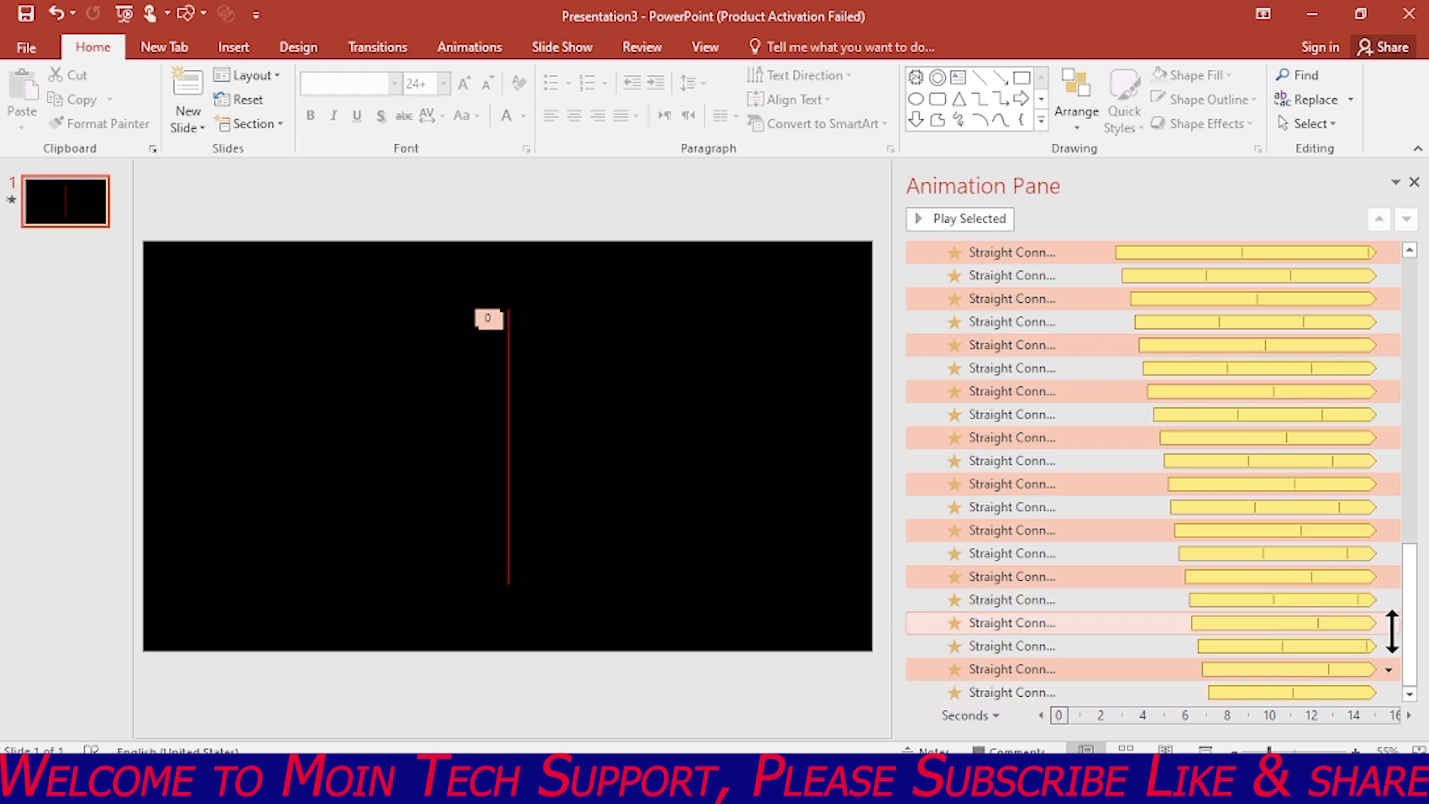
click(1388, 670)
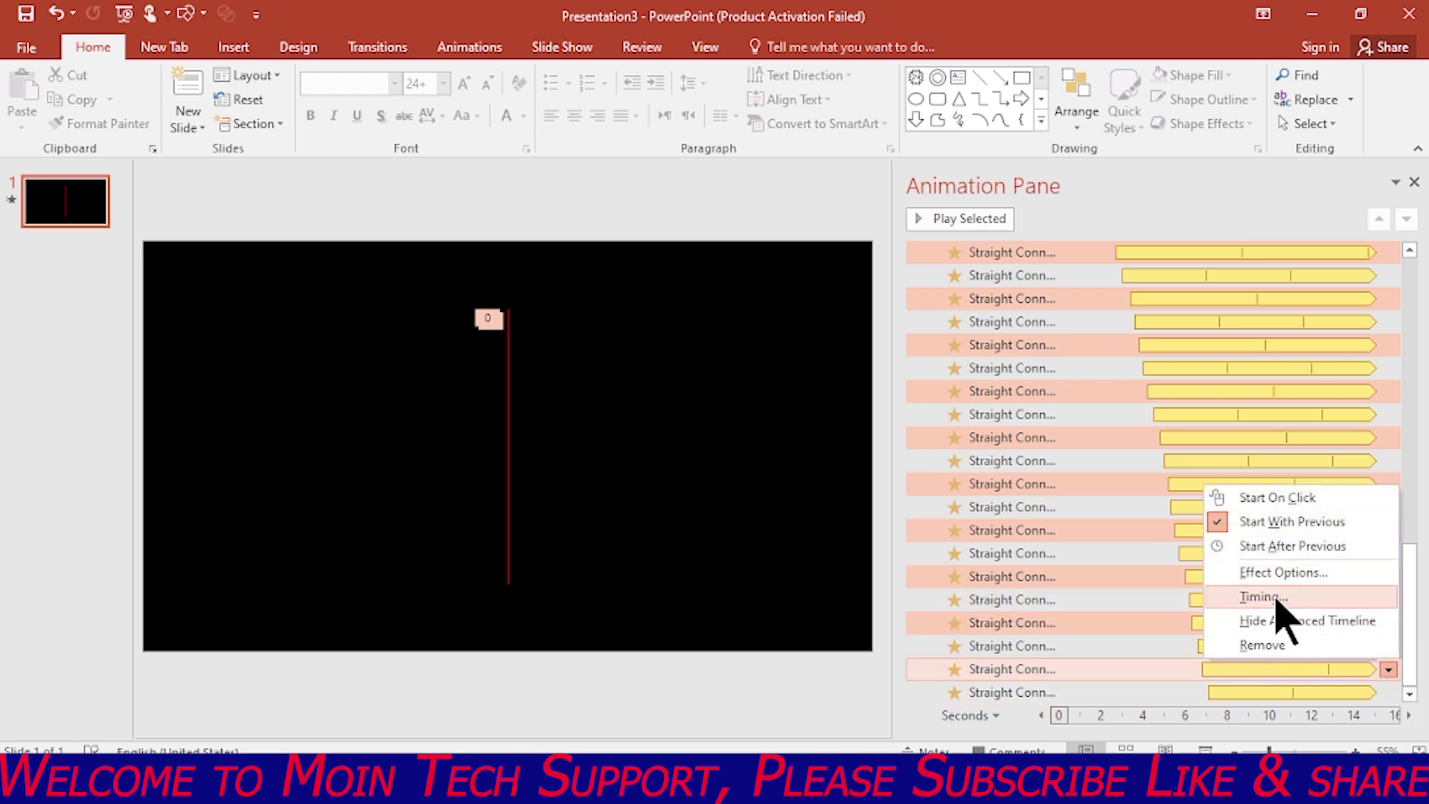
In the Spin effect settings, change Amount to 360° Counterclockwise and confirm with OK.
click(1275, 596)
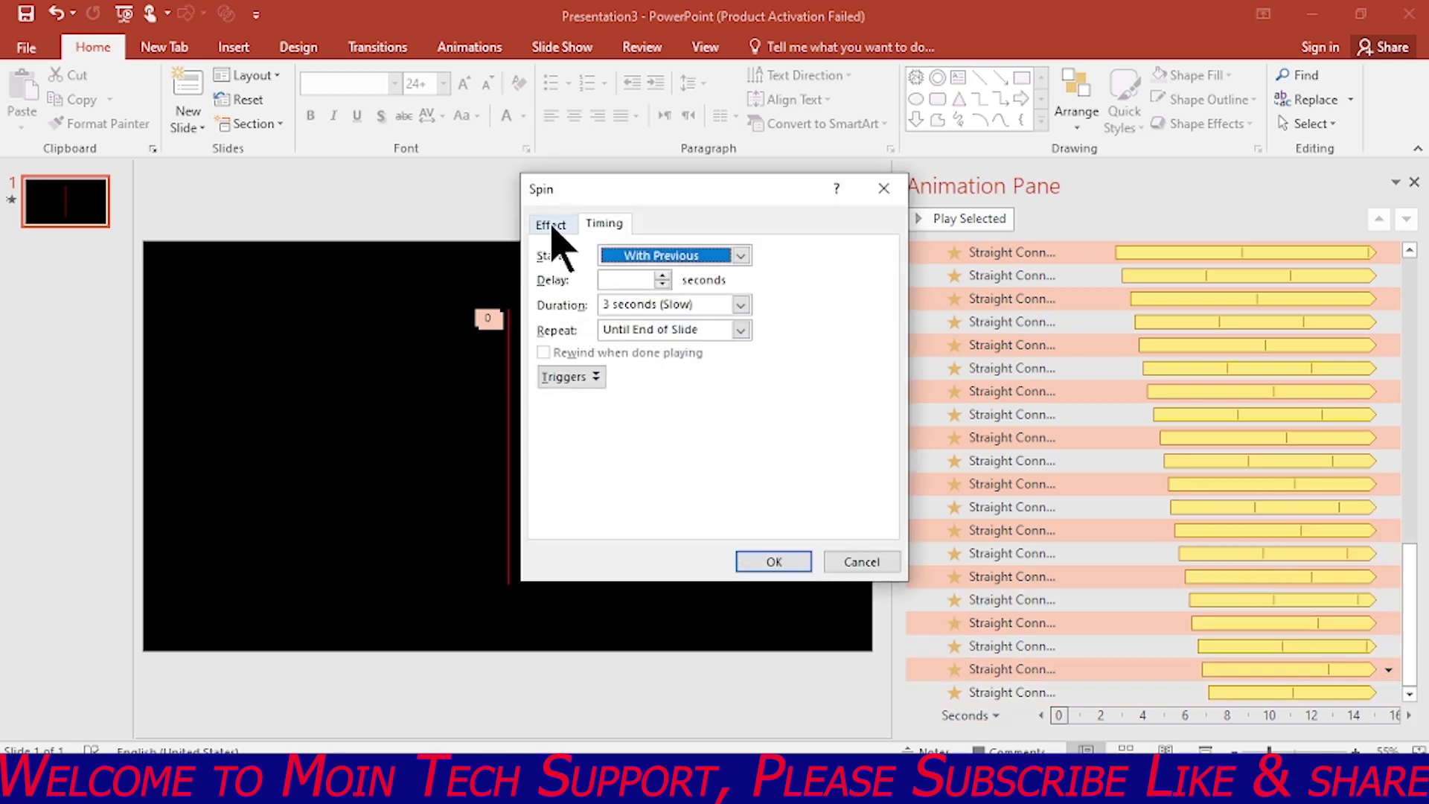
click(553, 227)
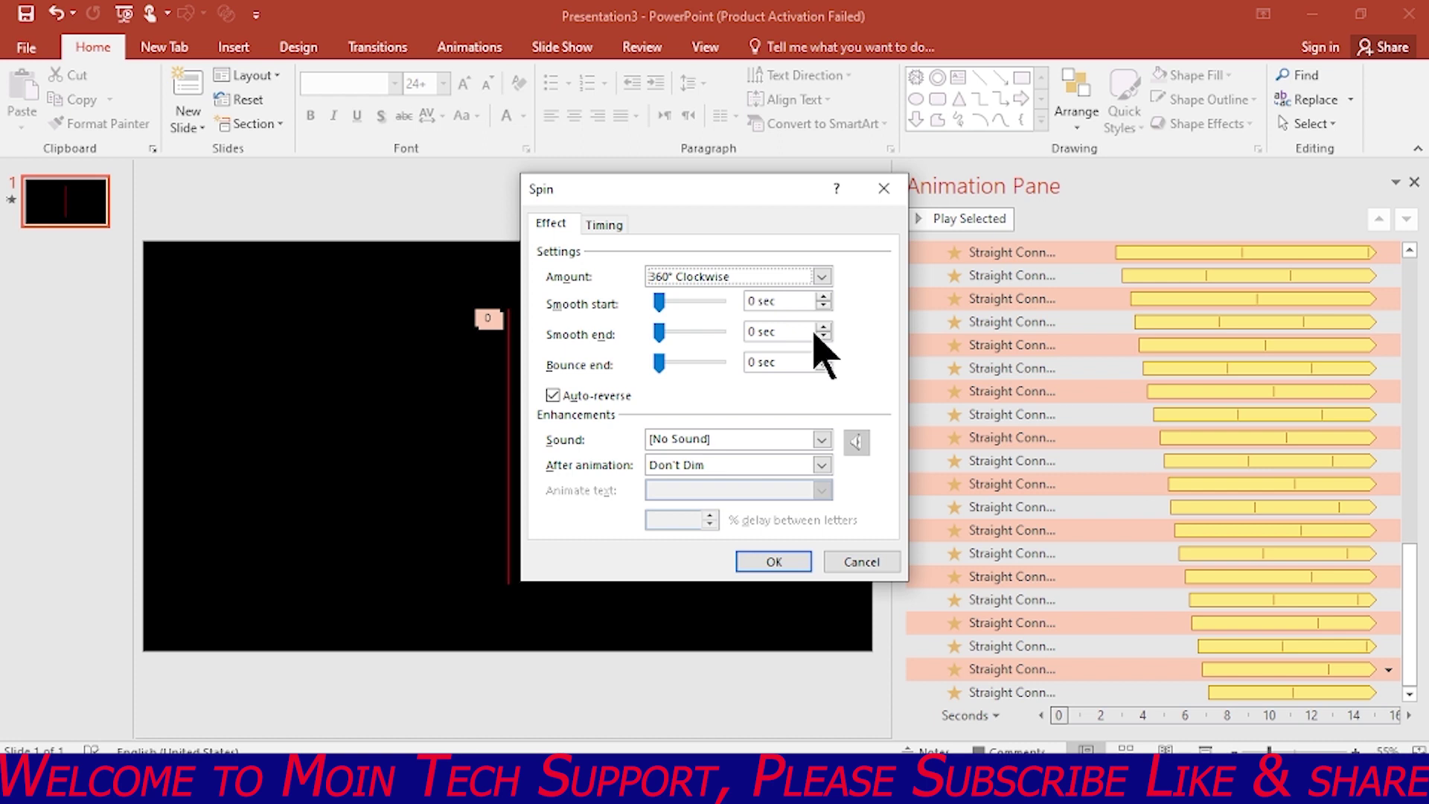
click(884, 187)
mouse_move(1415, 591)
mouse_down()
mouse_move(1414, 458)
mouse_move(1418, 640)
mouse_up()
click(1389, 669)
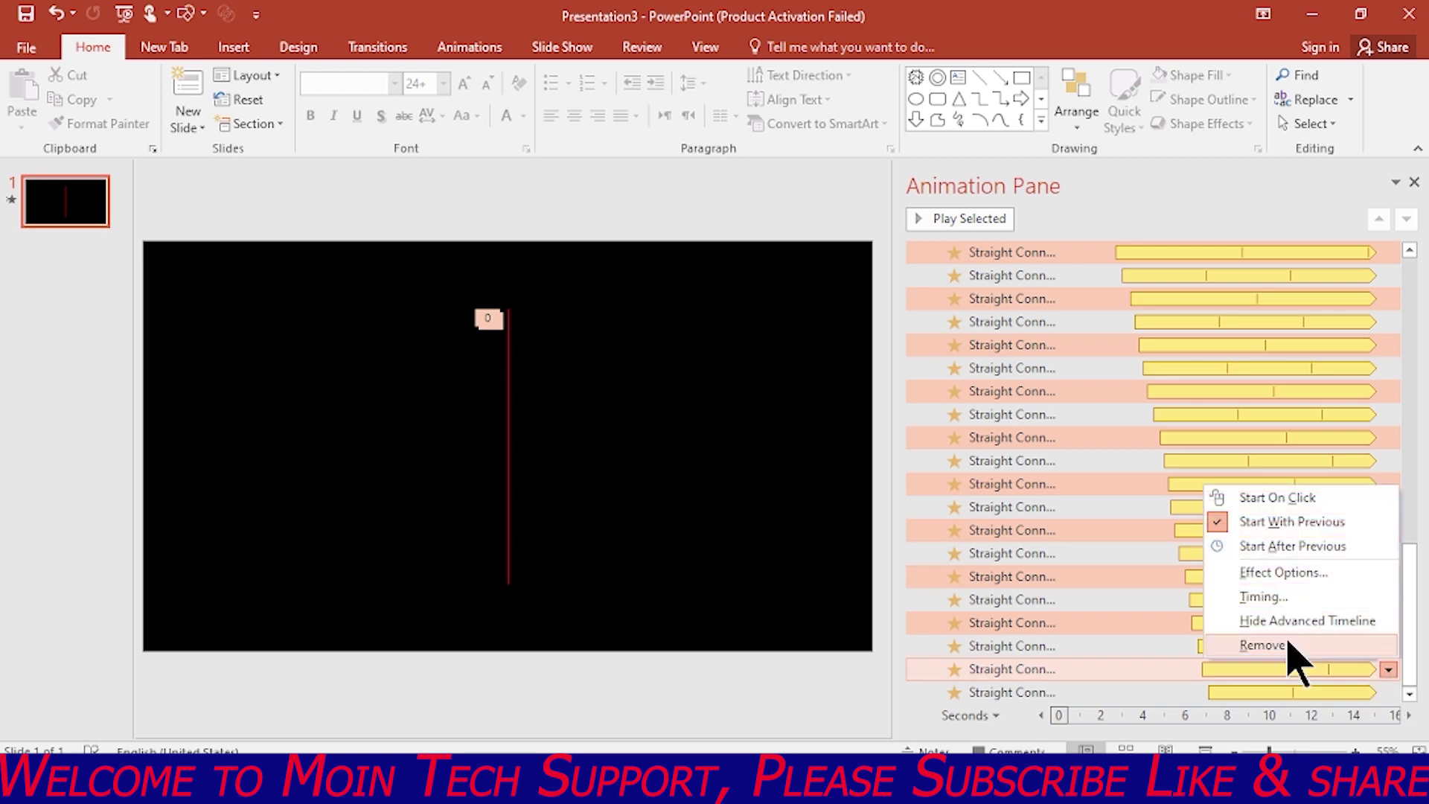
click(1245, 594)
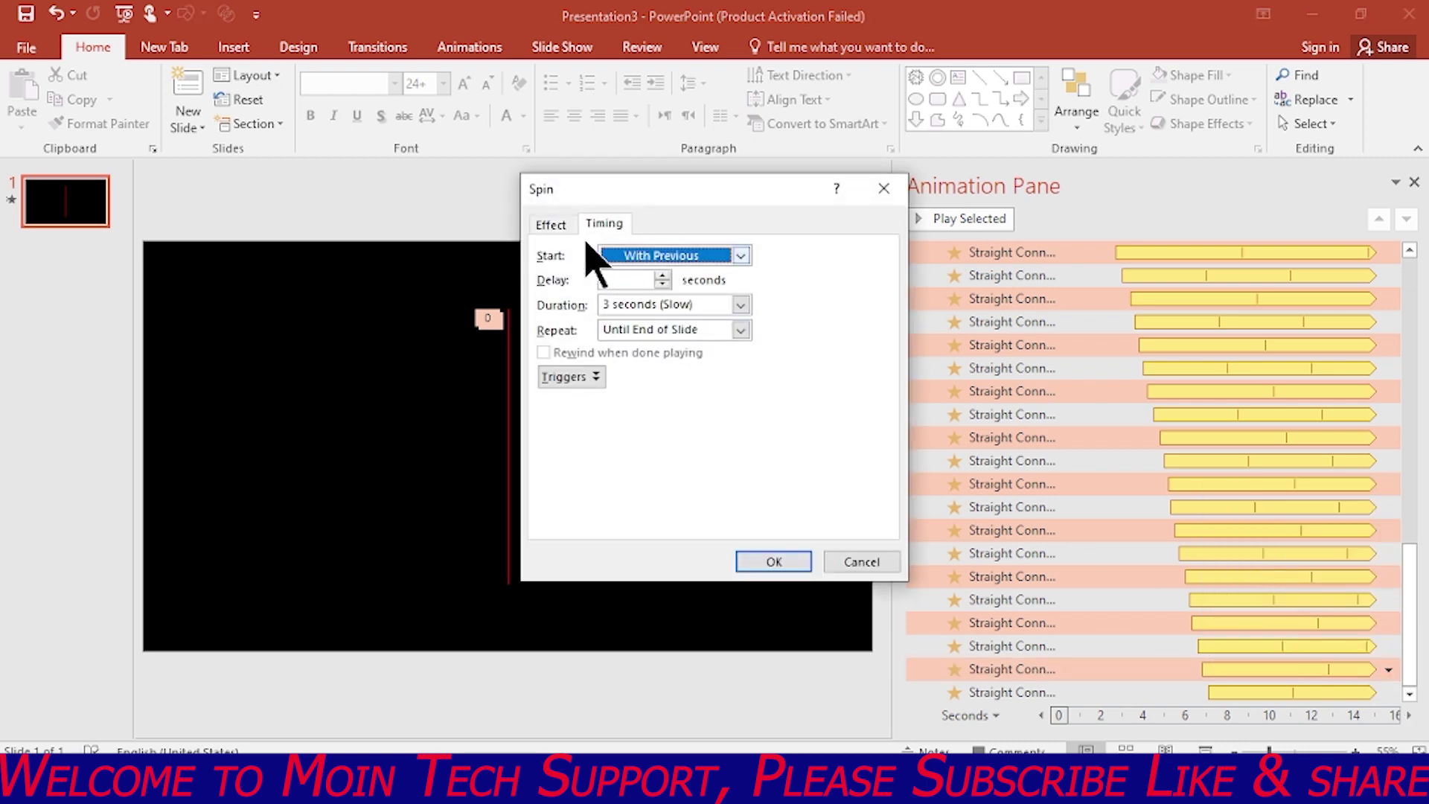
click(551, 224)
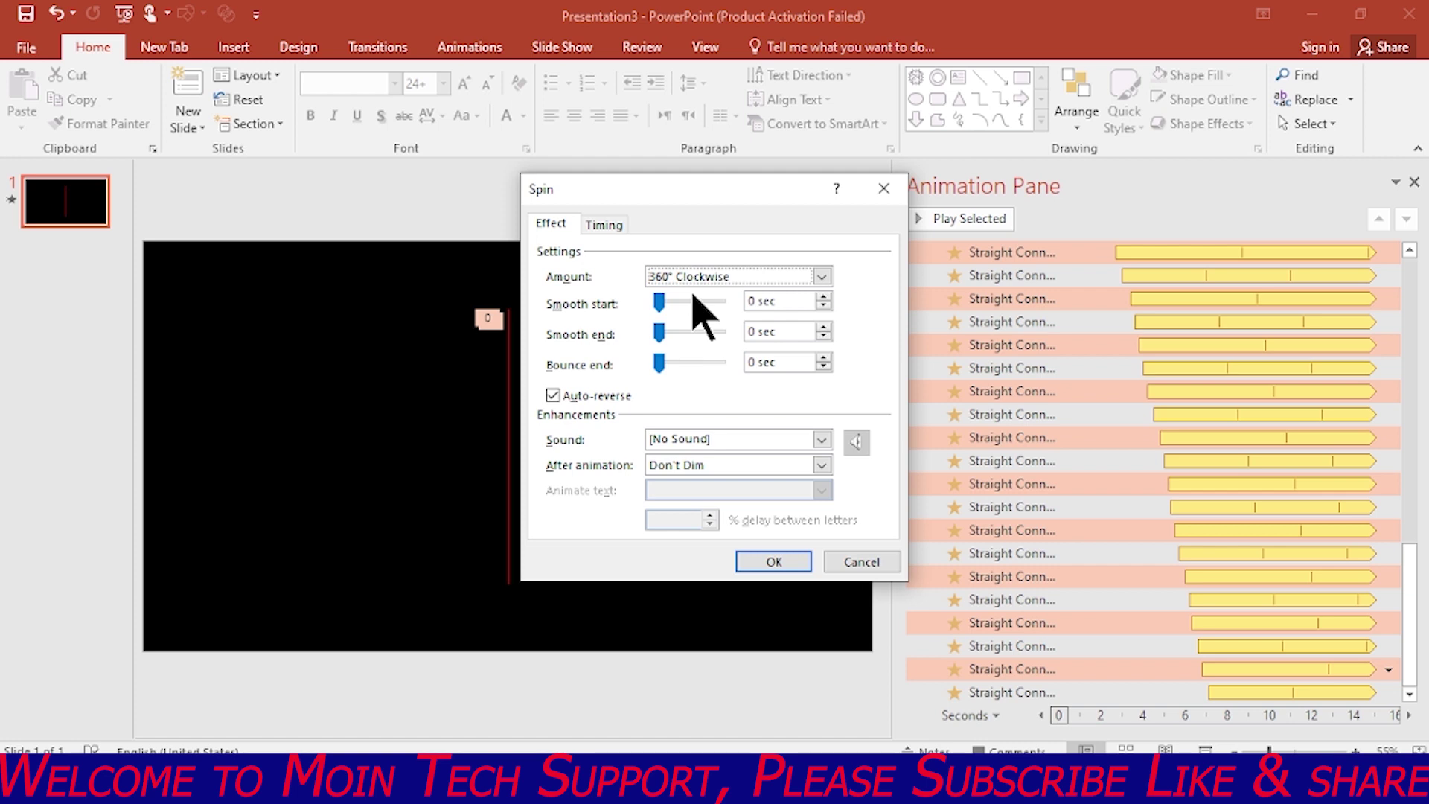
click(822, 277)
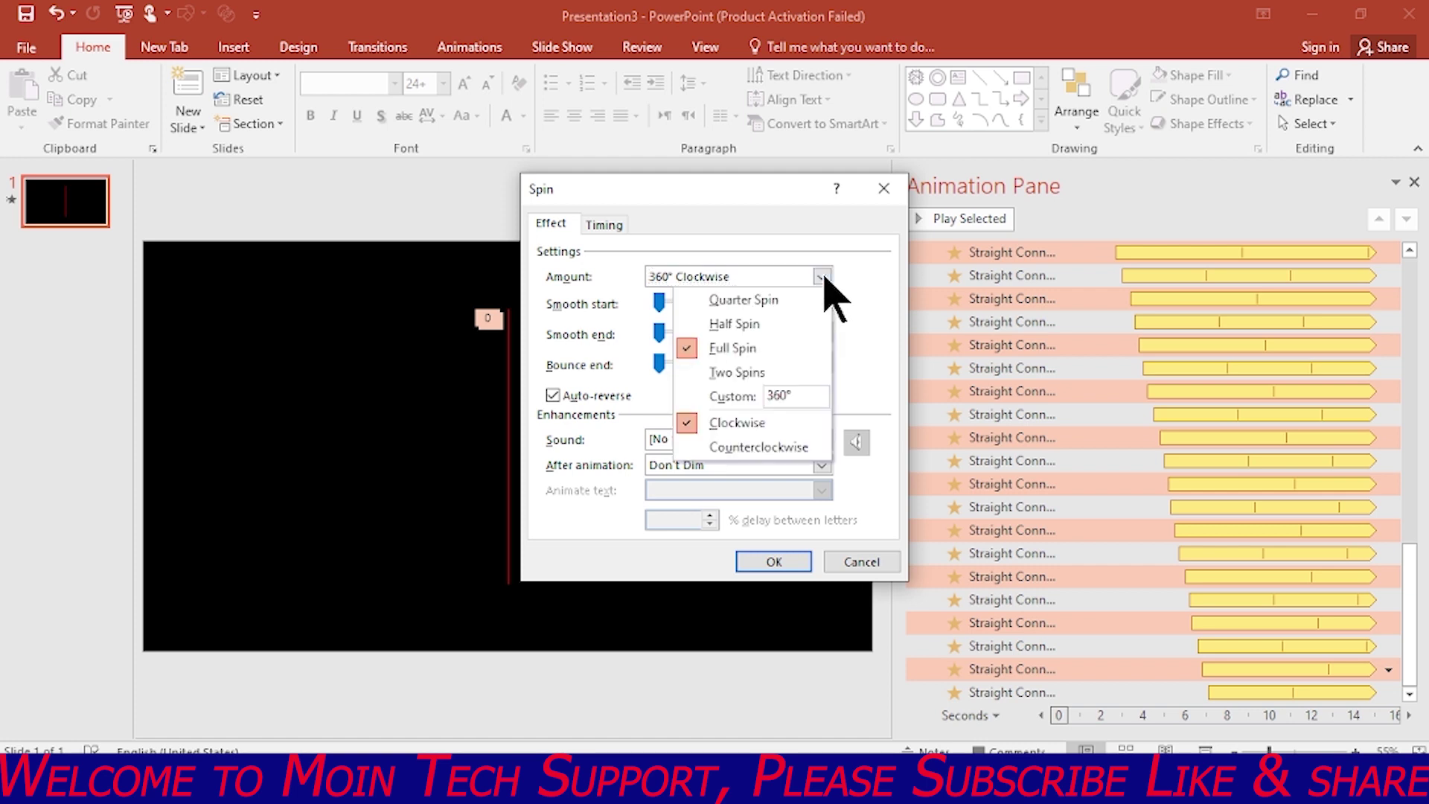
click(759, 447)
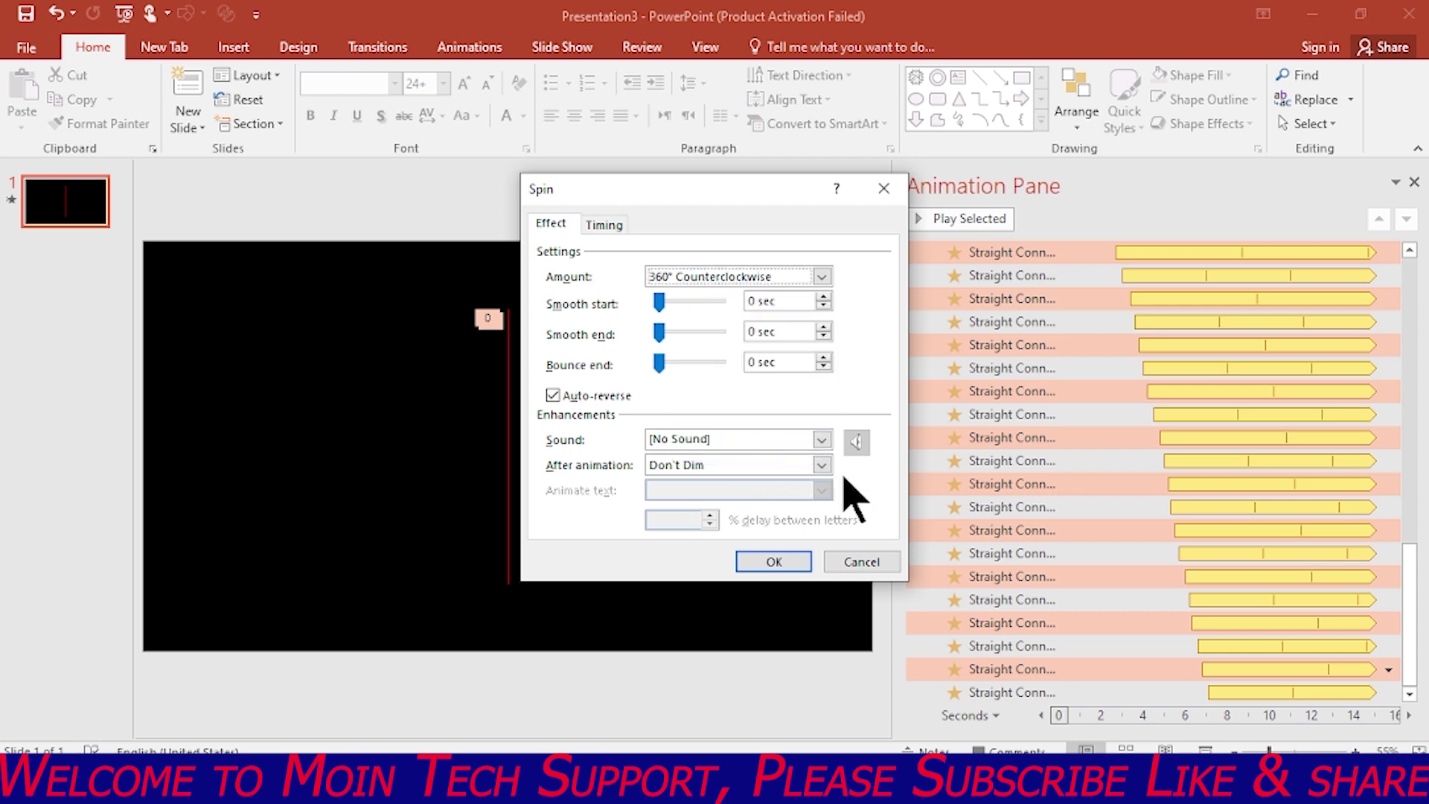
click(774, 562)
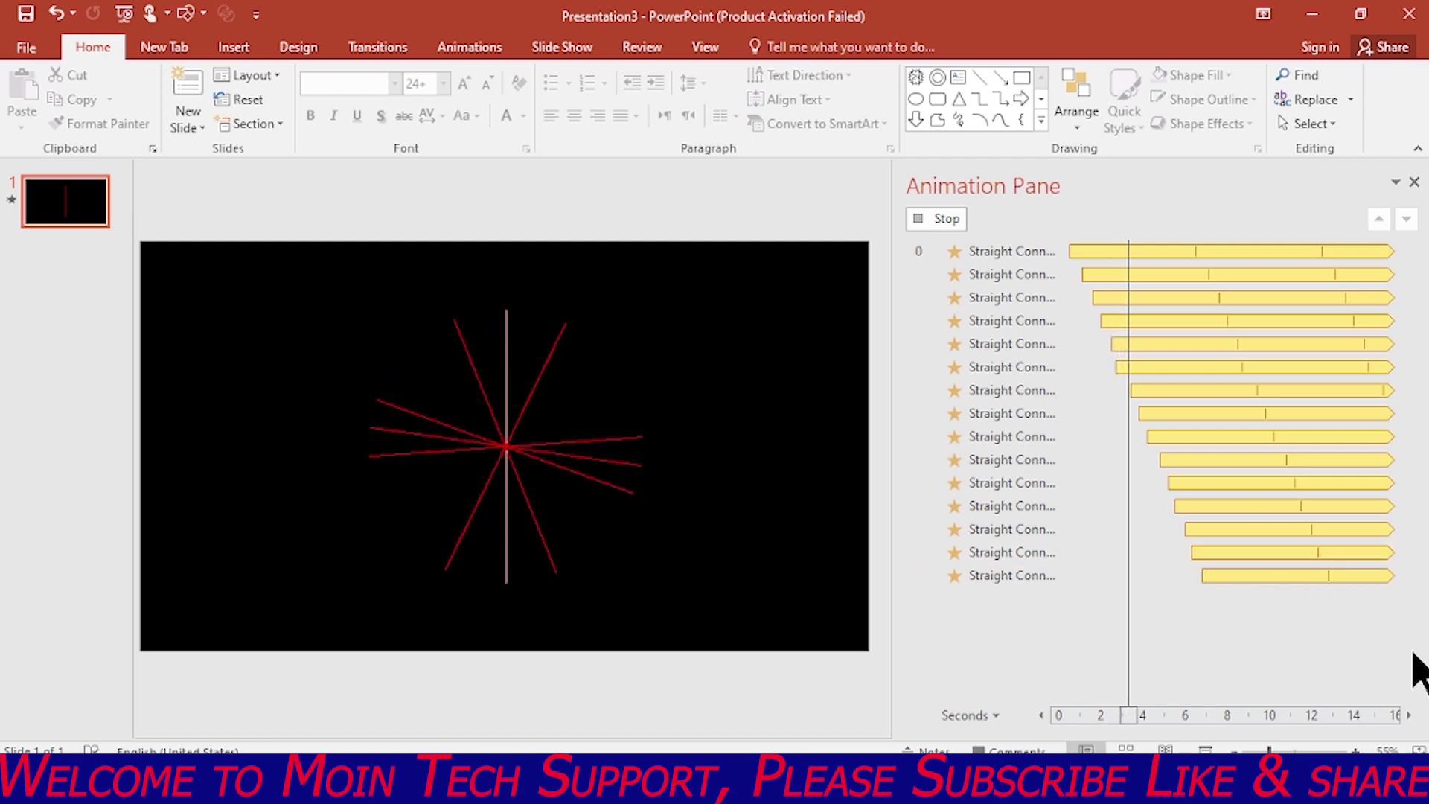
Stop the preview and start selecting alternate Grow/Shrink animations, picking the first four.
click(775, 472)
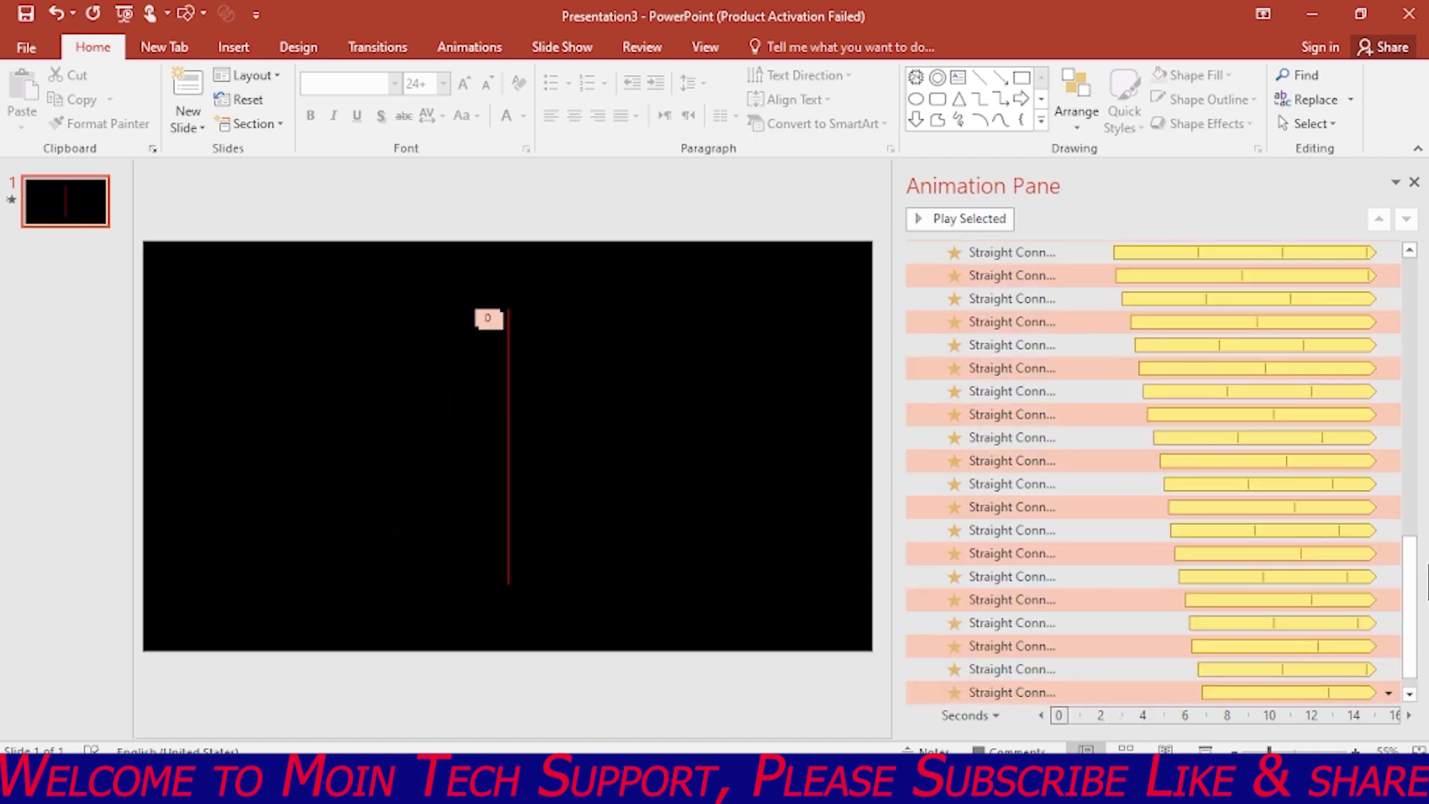
drag(1416, 611, 1412, 480)
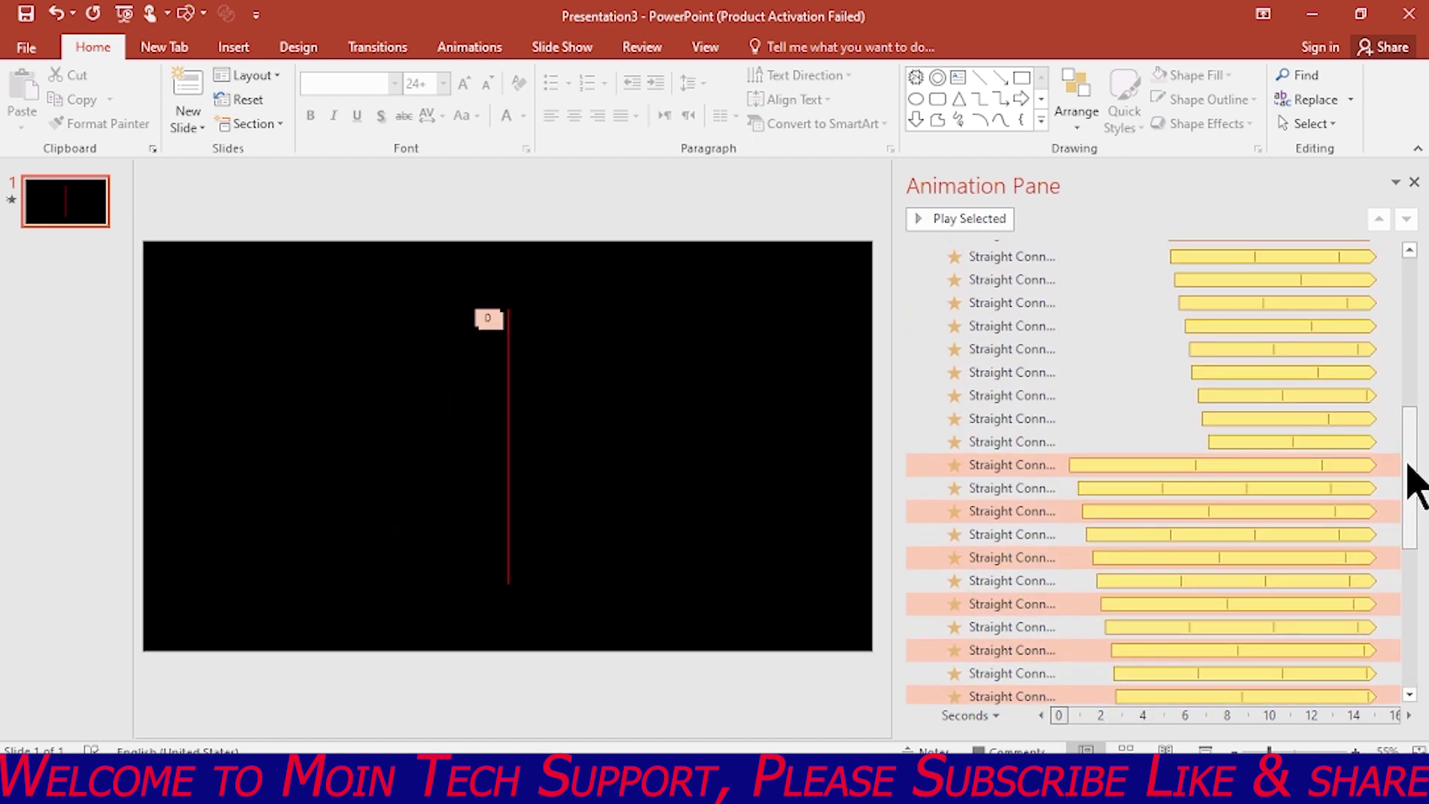
click(1042, 488)
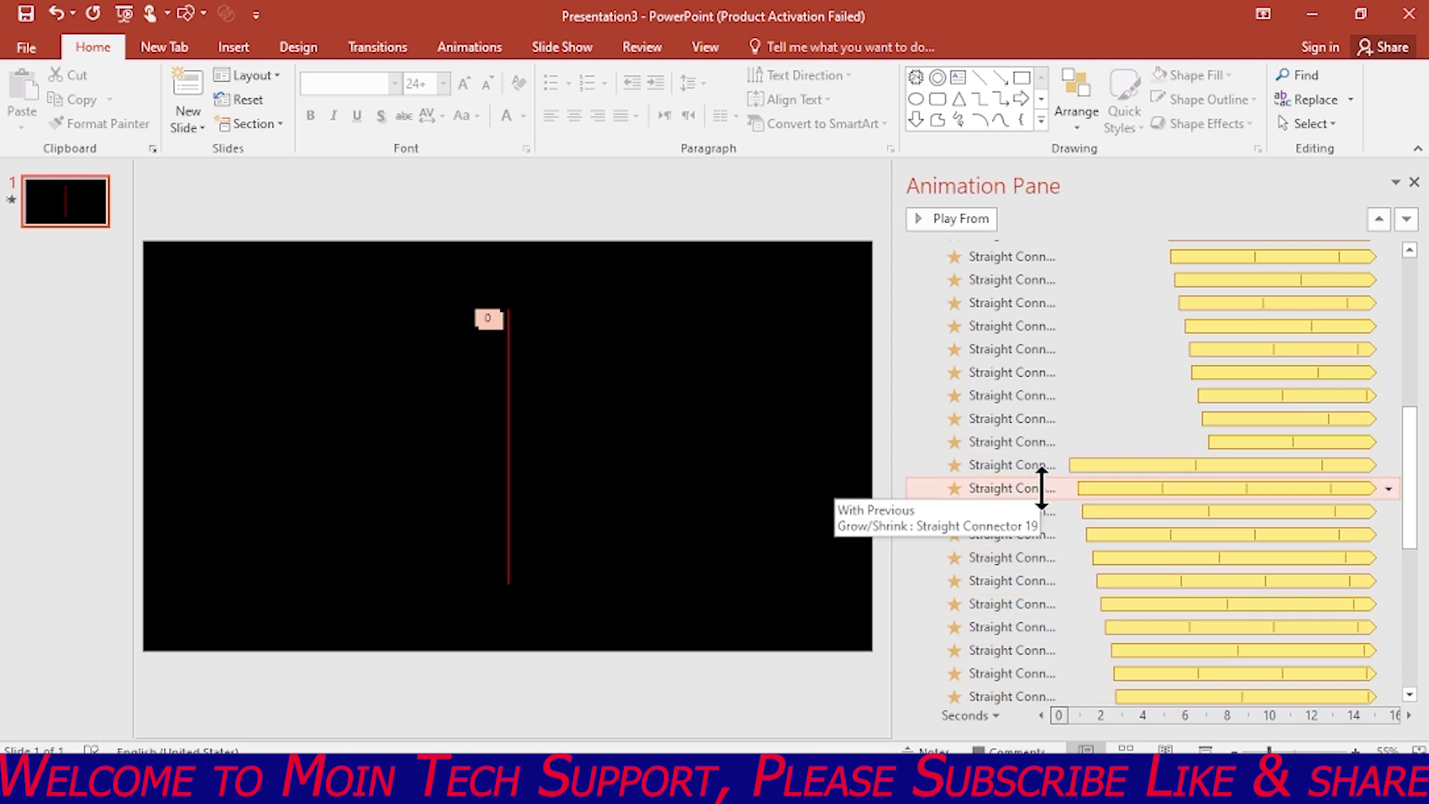
ctrl+click(1046, 536)
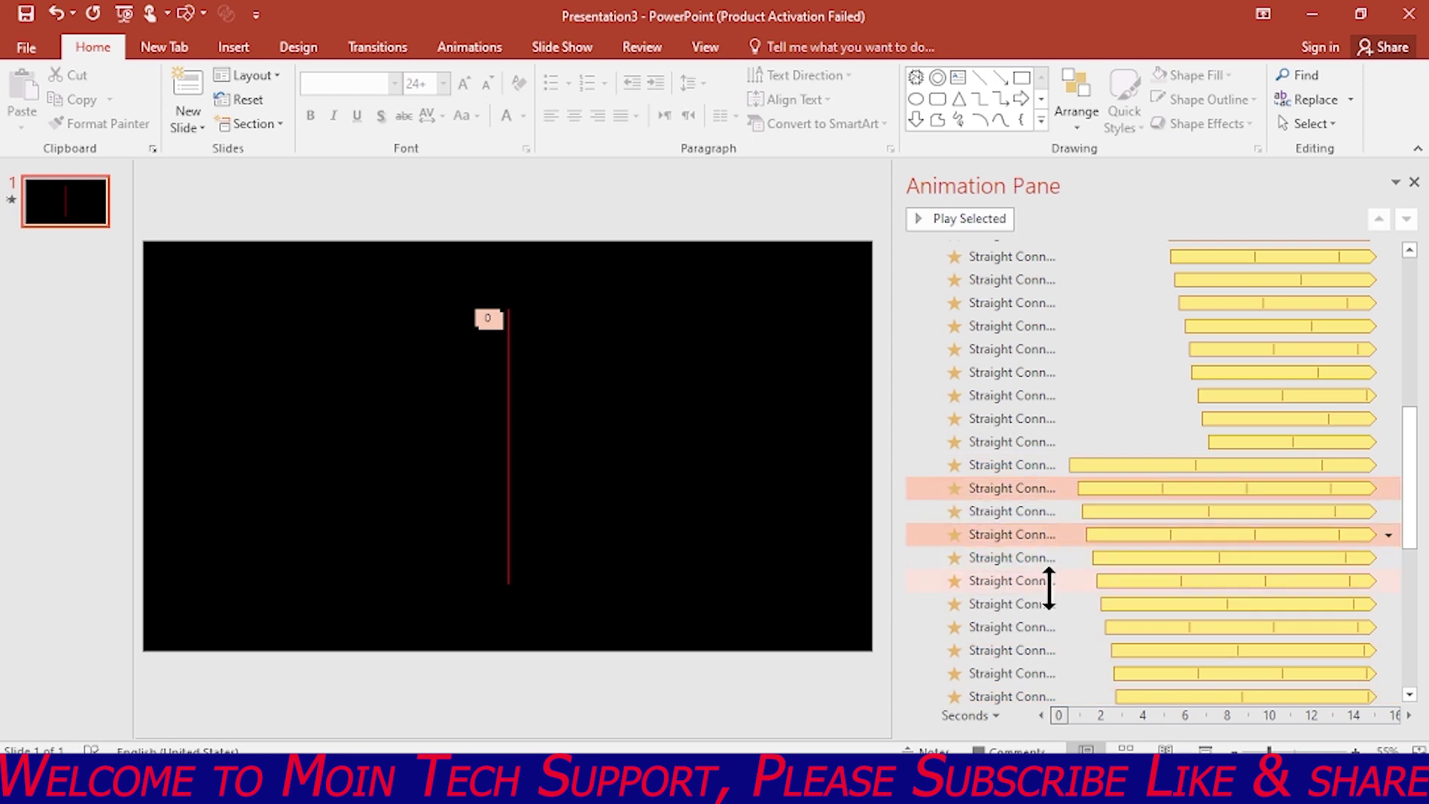
ctrl+click(1049, 580)
ctrl+click(1057, 626)
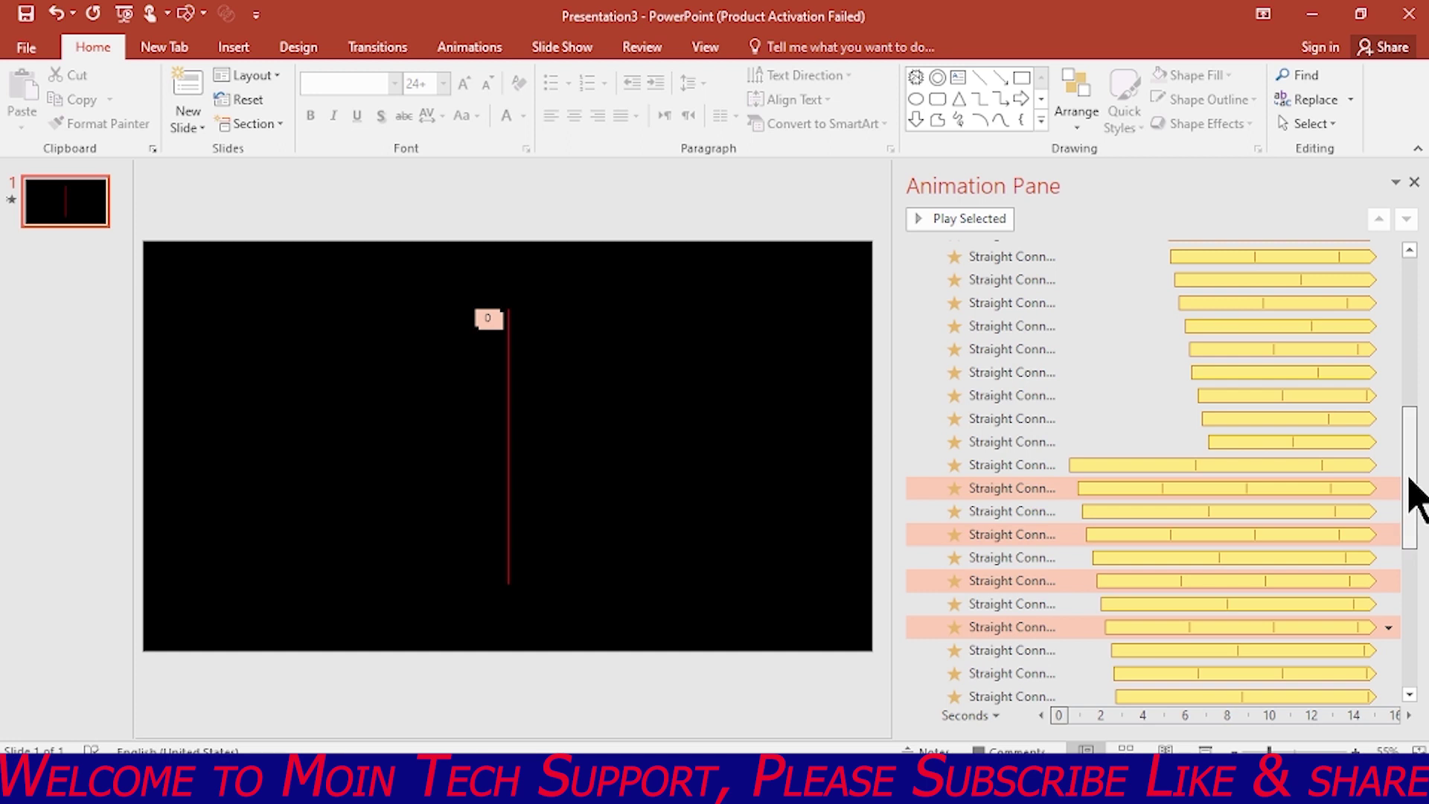
Add seven more alternating Grow/Shrink entries further up the list to the selection.
drag(1418, 499, 1409, 590)
ctrl+click(1051, 393)
ctrl+click(1042, 439)
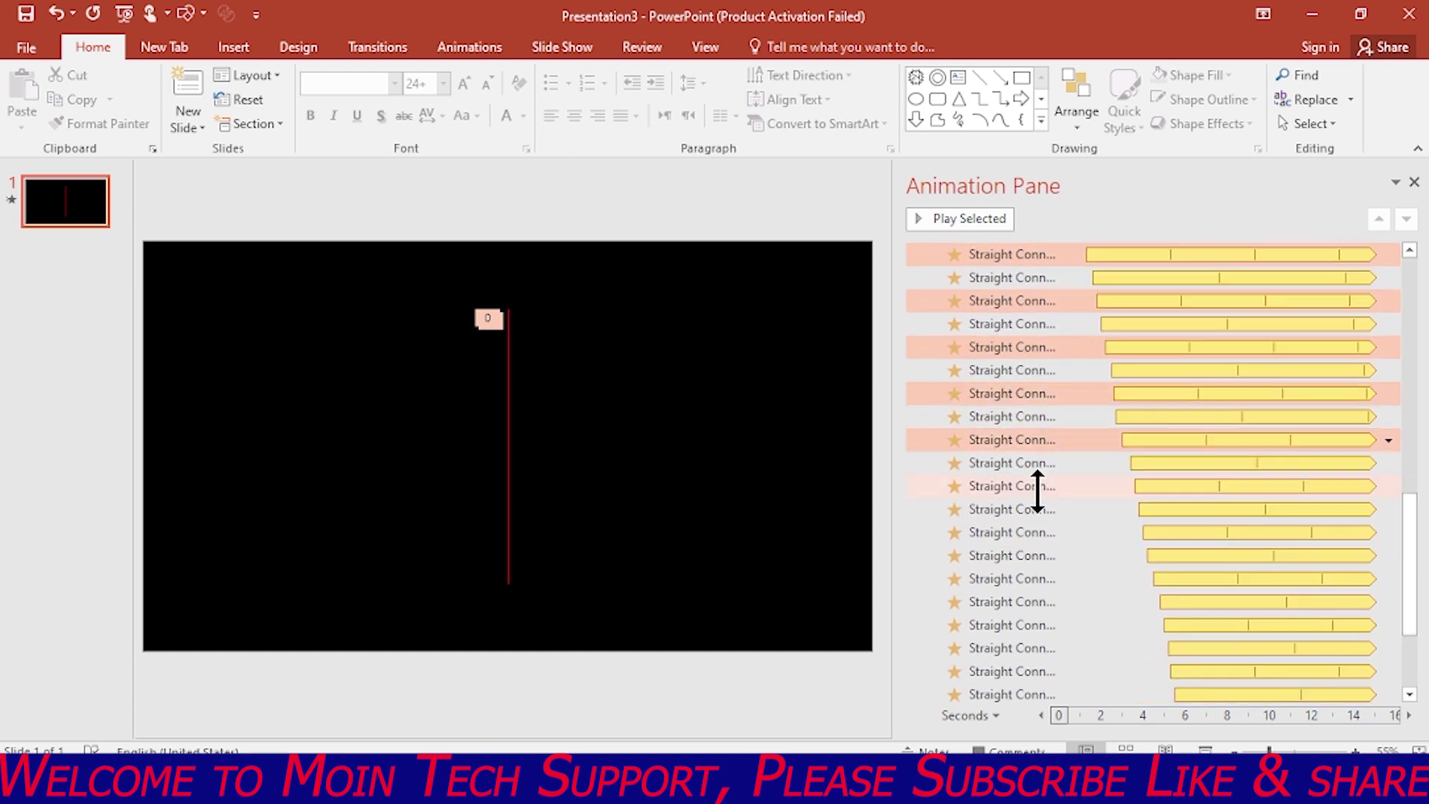
ctrl+click(1037, 485)
ctrl+click(1037, 532)
ctrl+click(1037, 578)
ctrl+click(1036, 624)
ctrl+click(1037, 671)
Add the last four alternating Grow/Shrink entries and open their options menu.
drag(1410, 565, 1410, 612)
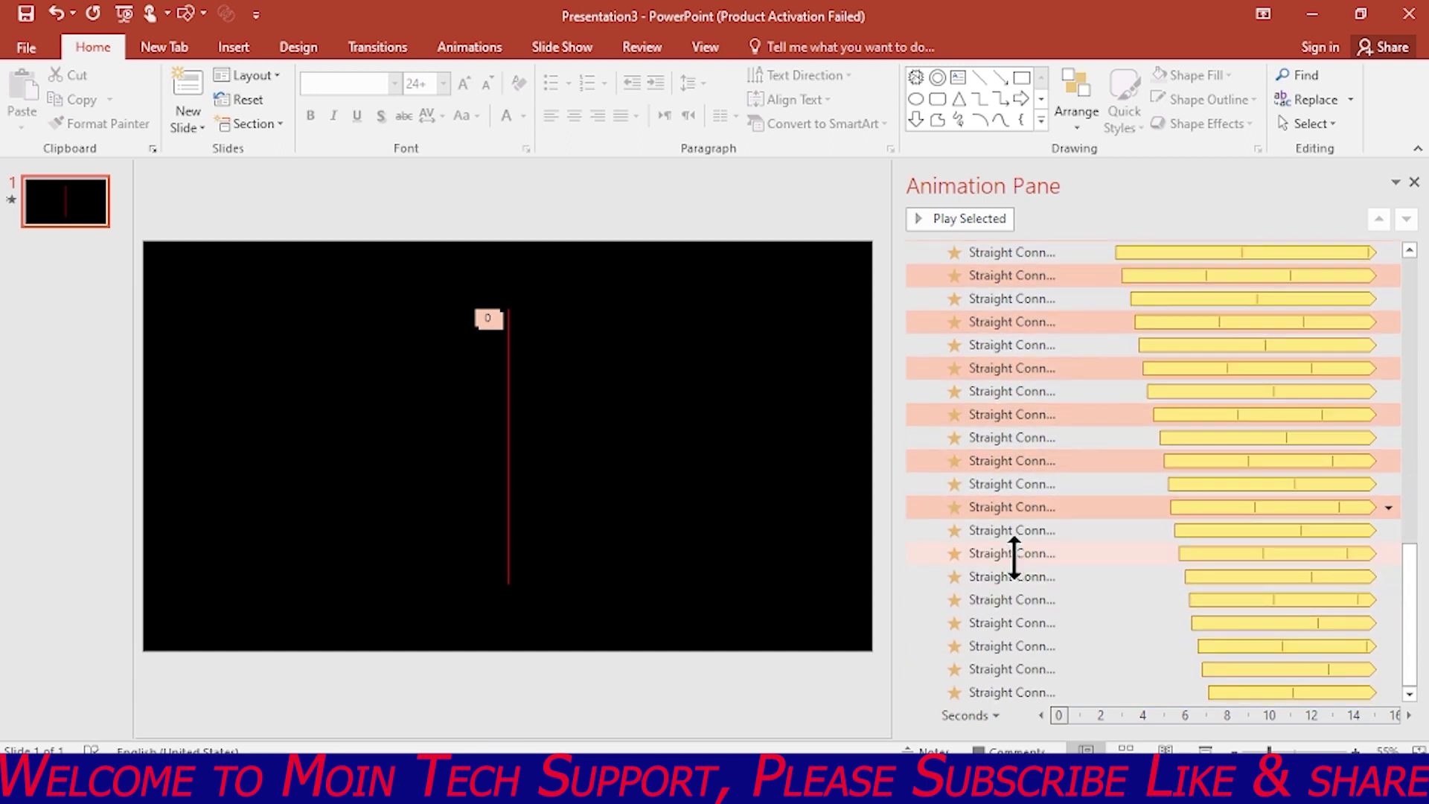
ctrl+click(1014, 553)
ctrl+click(1020, 600)
ctrl+click(1027, 645)
ctrl+click(1107, 692)
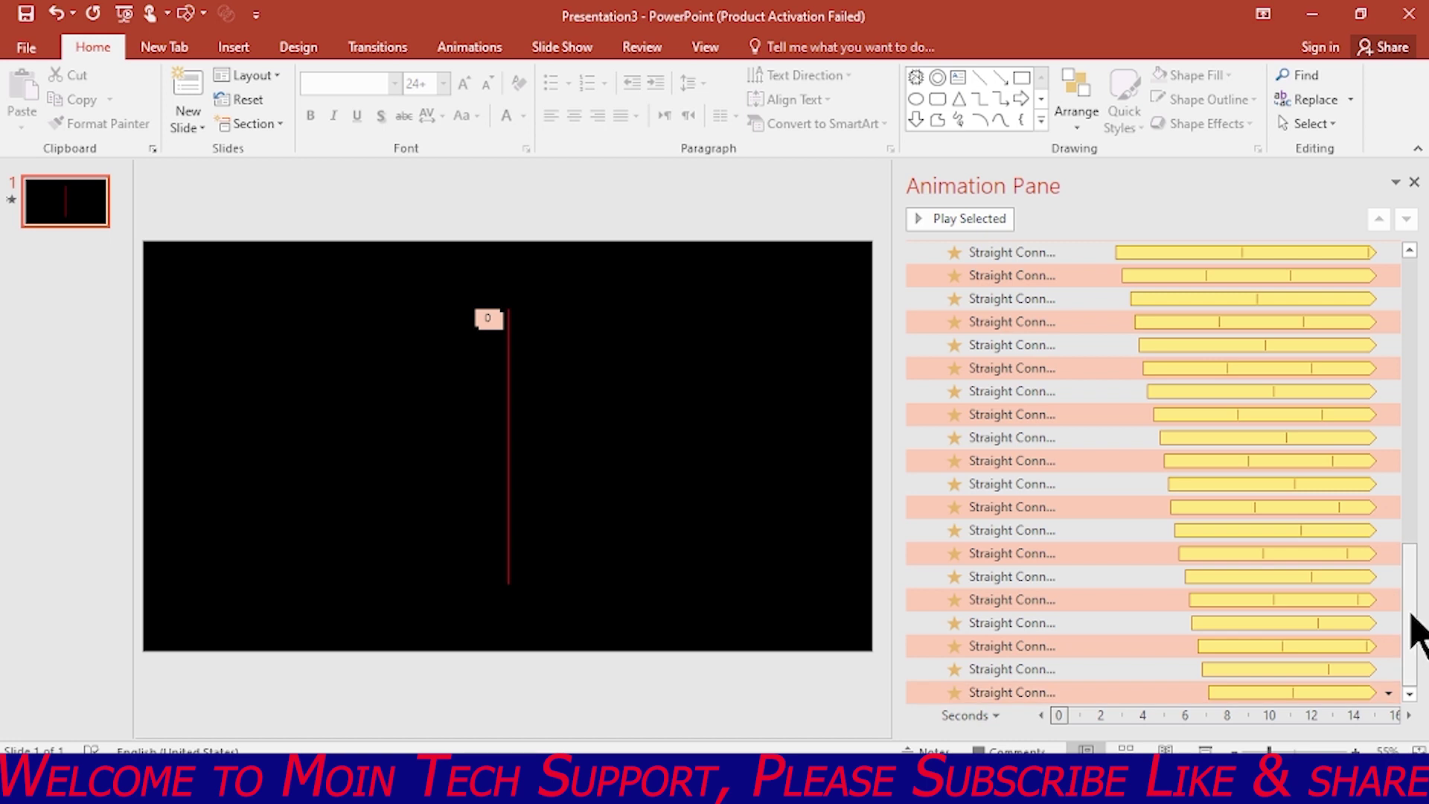
click(1388, 693)
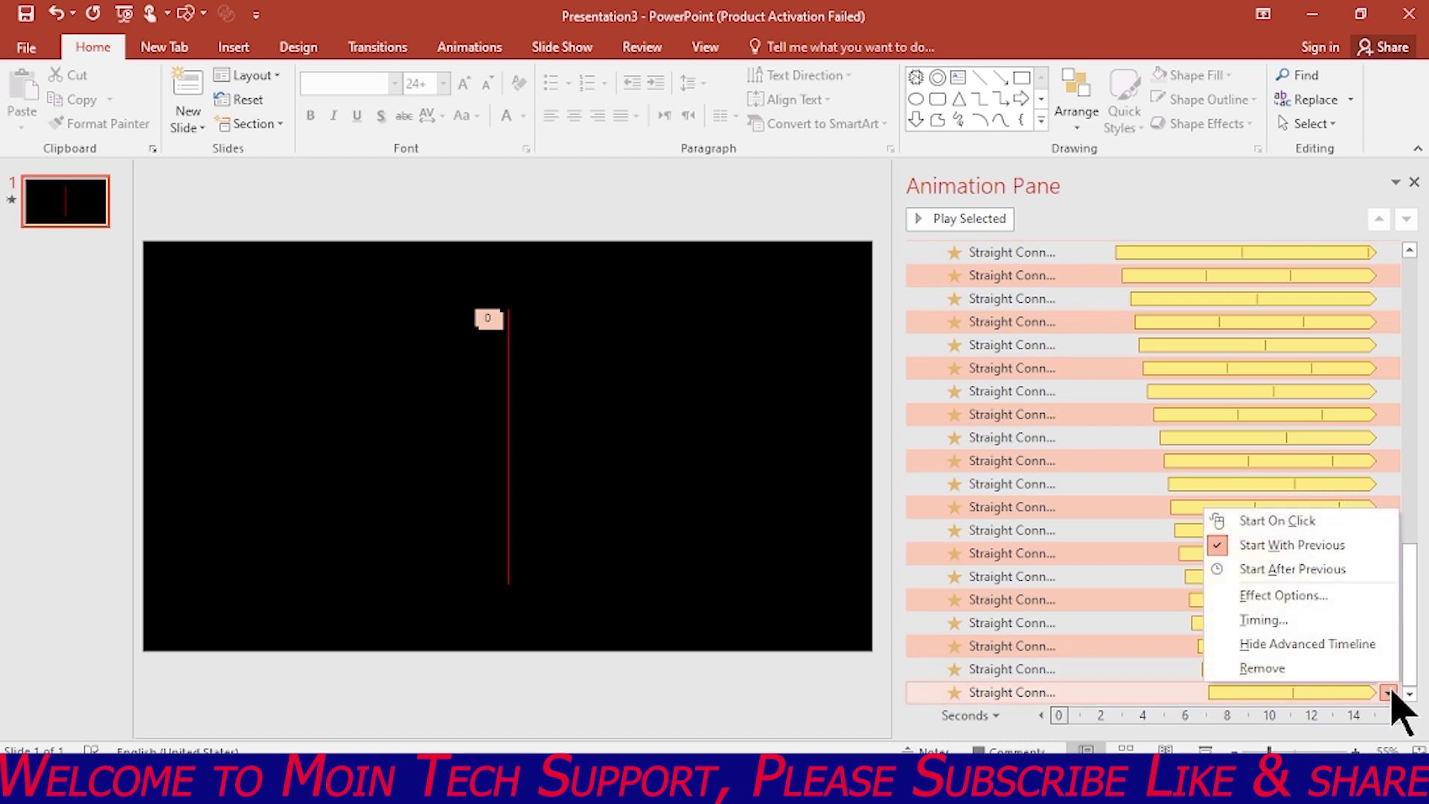
In the Grow/Shrink effect settings, change the custom size from 400% to 300% and confirm.
click(1278, 619)
click(555, 225)
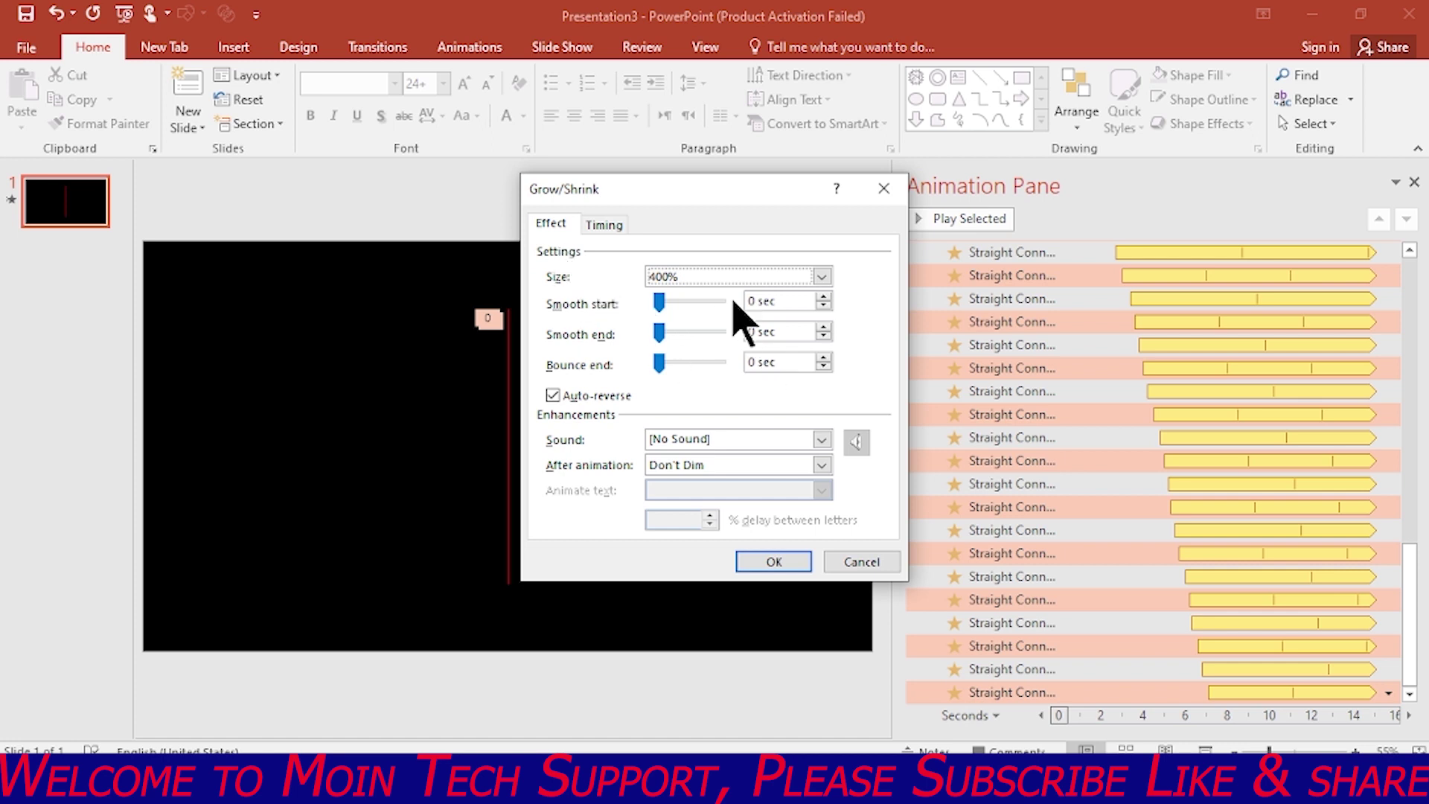
click(823, 280)
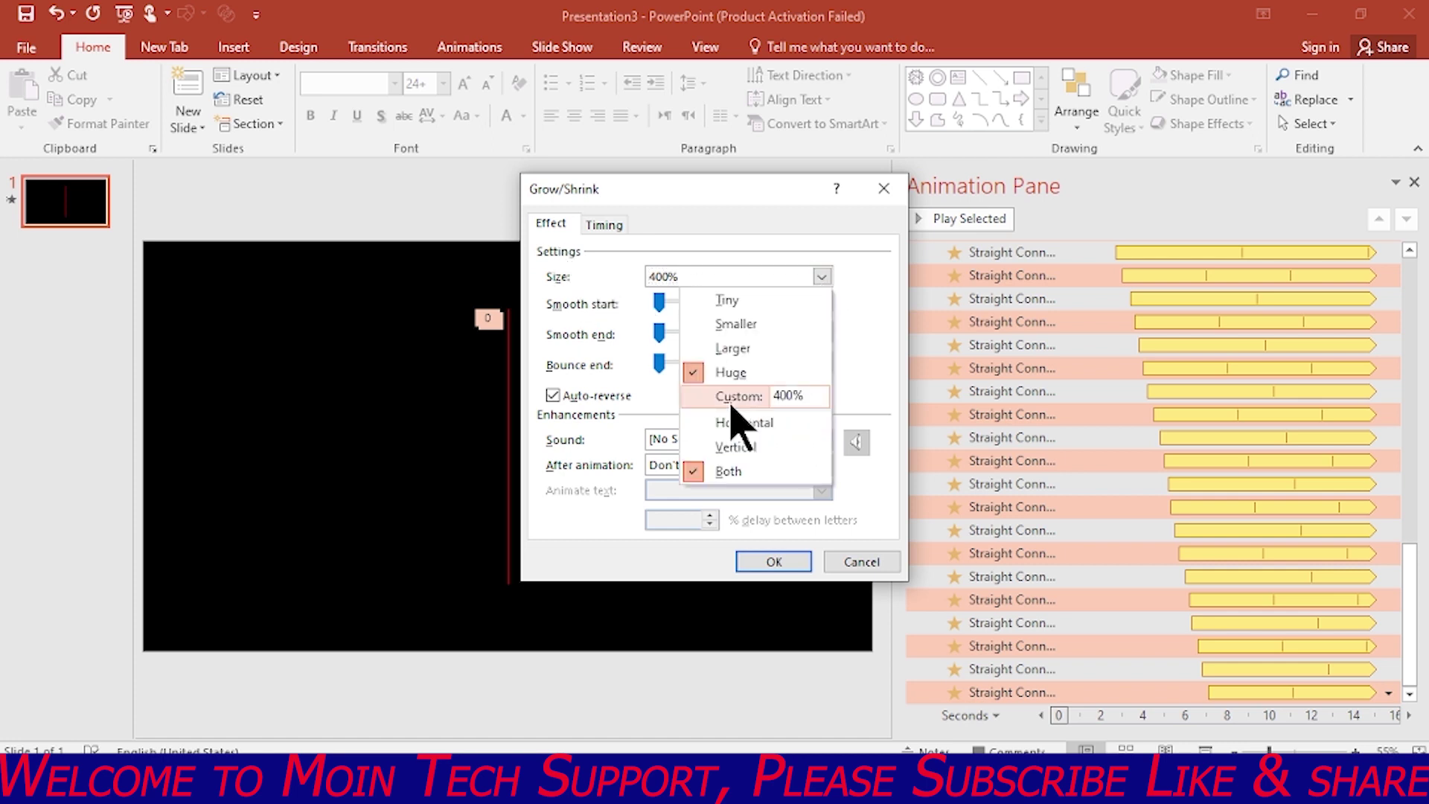
drag(811, 396, 754, 402)
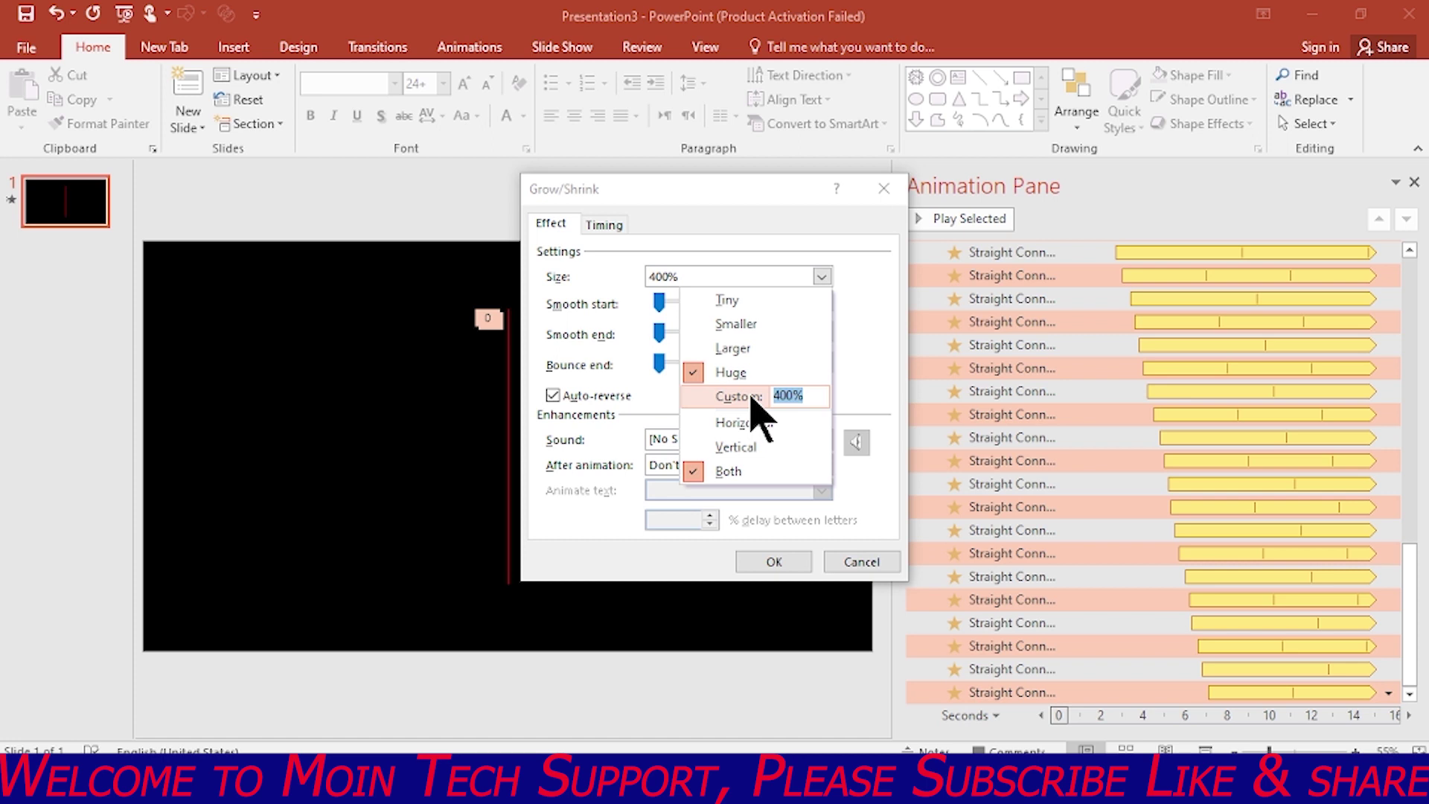
text(30)
key(Return)
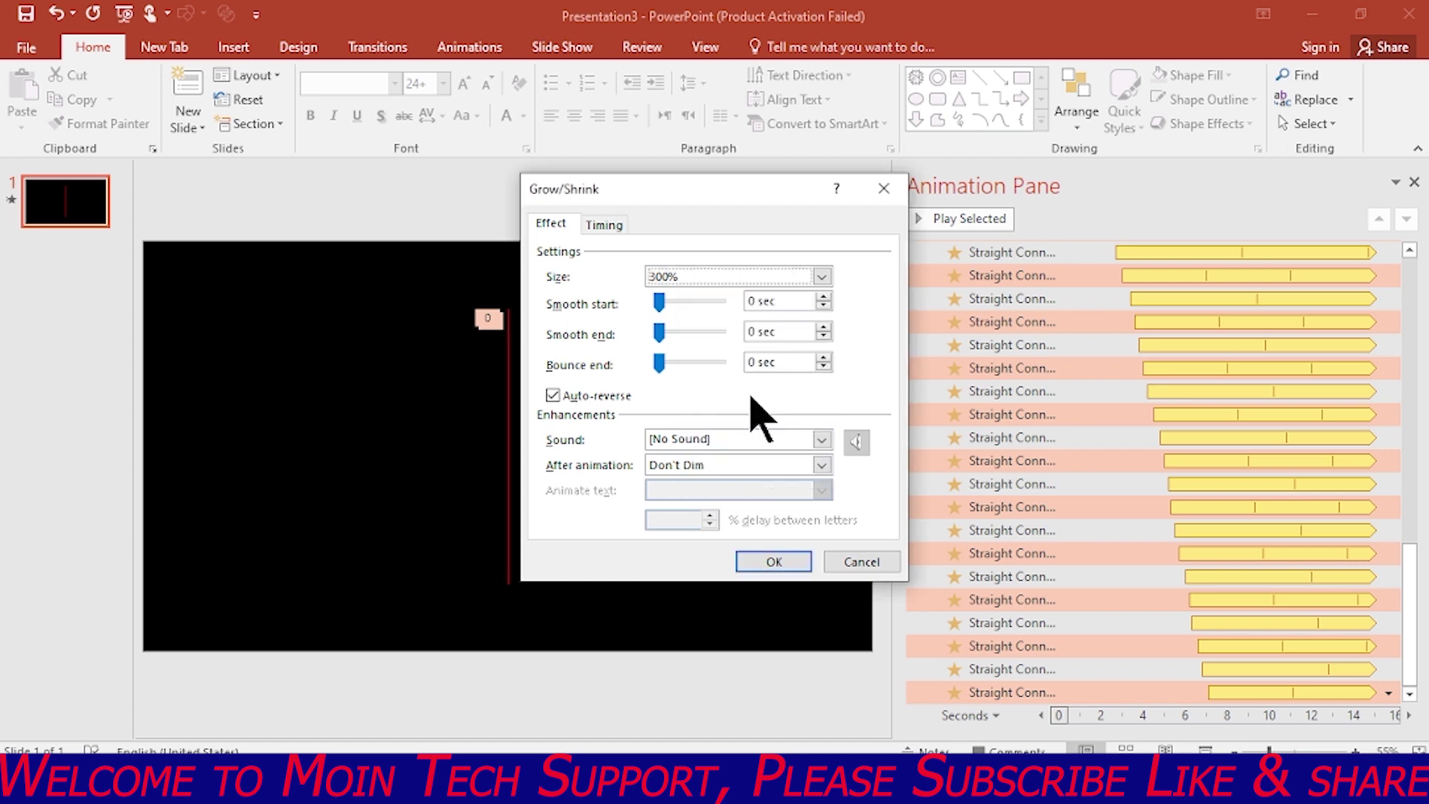
click(774, 562)
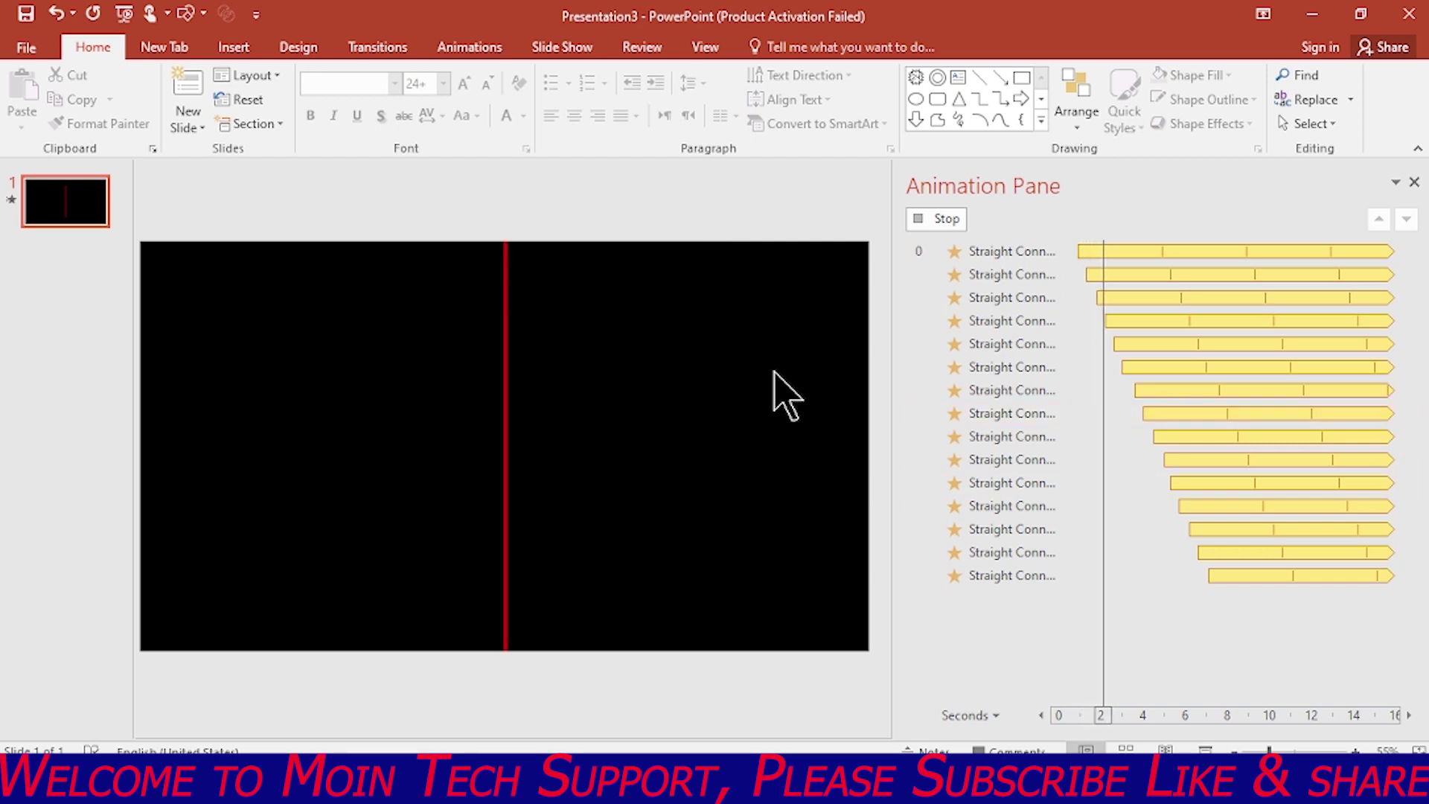
click(558, 48)
click(110, 135)
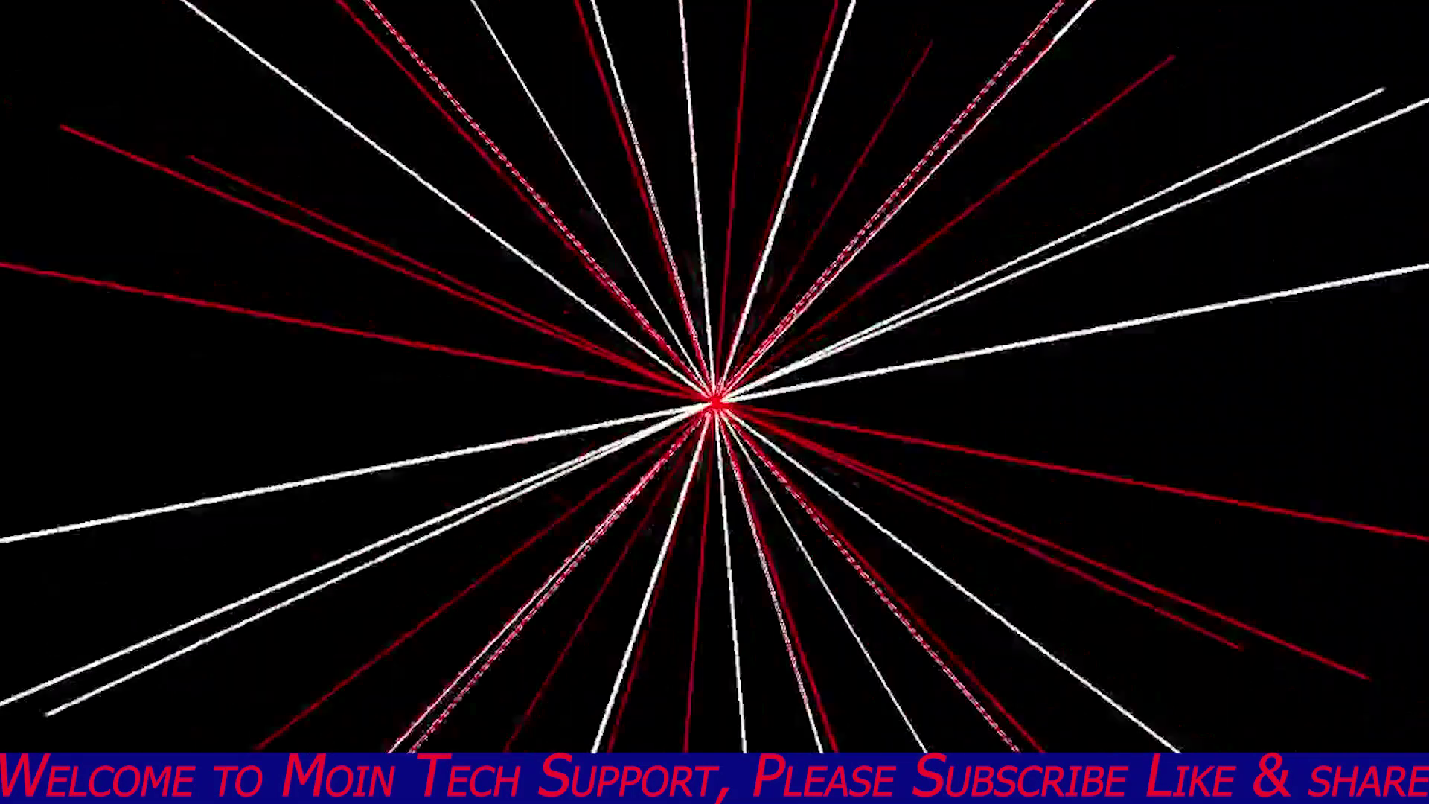
key(Escape)
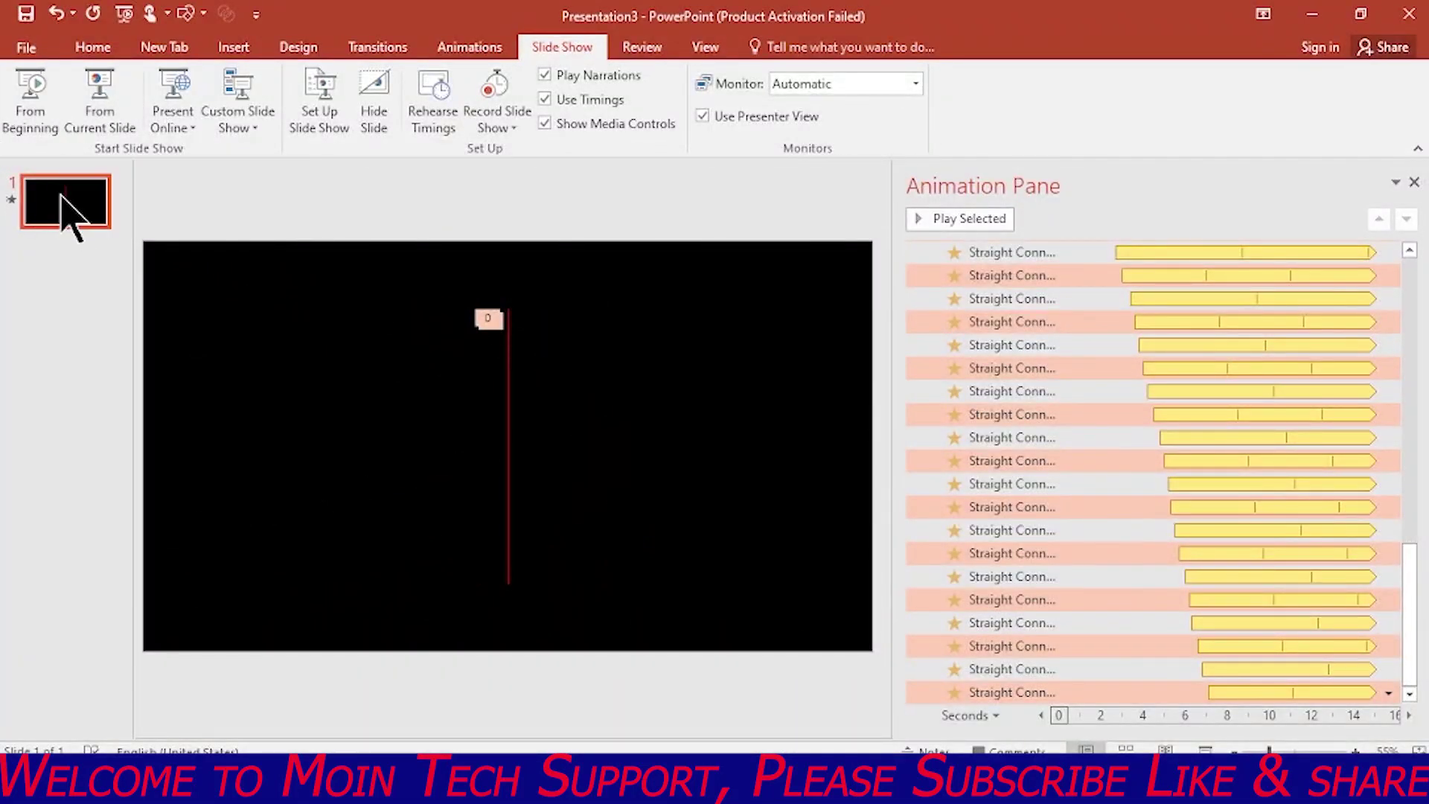
Add a new slide, close the Animation Pane, and delete its title and content placeholders.
key(Return)
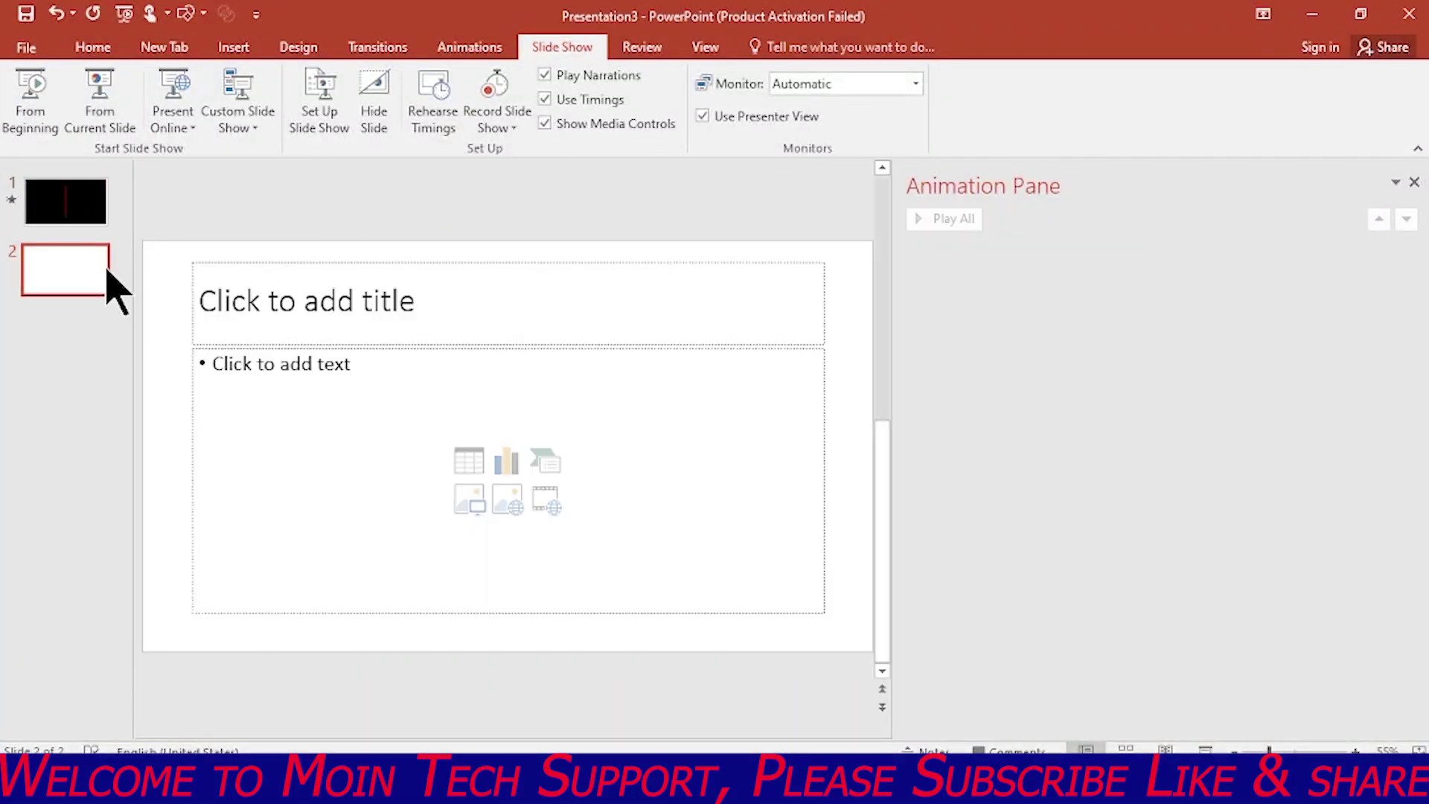
click(1413, 182)
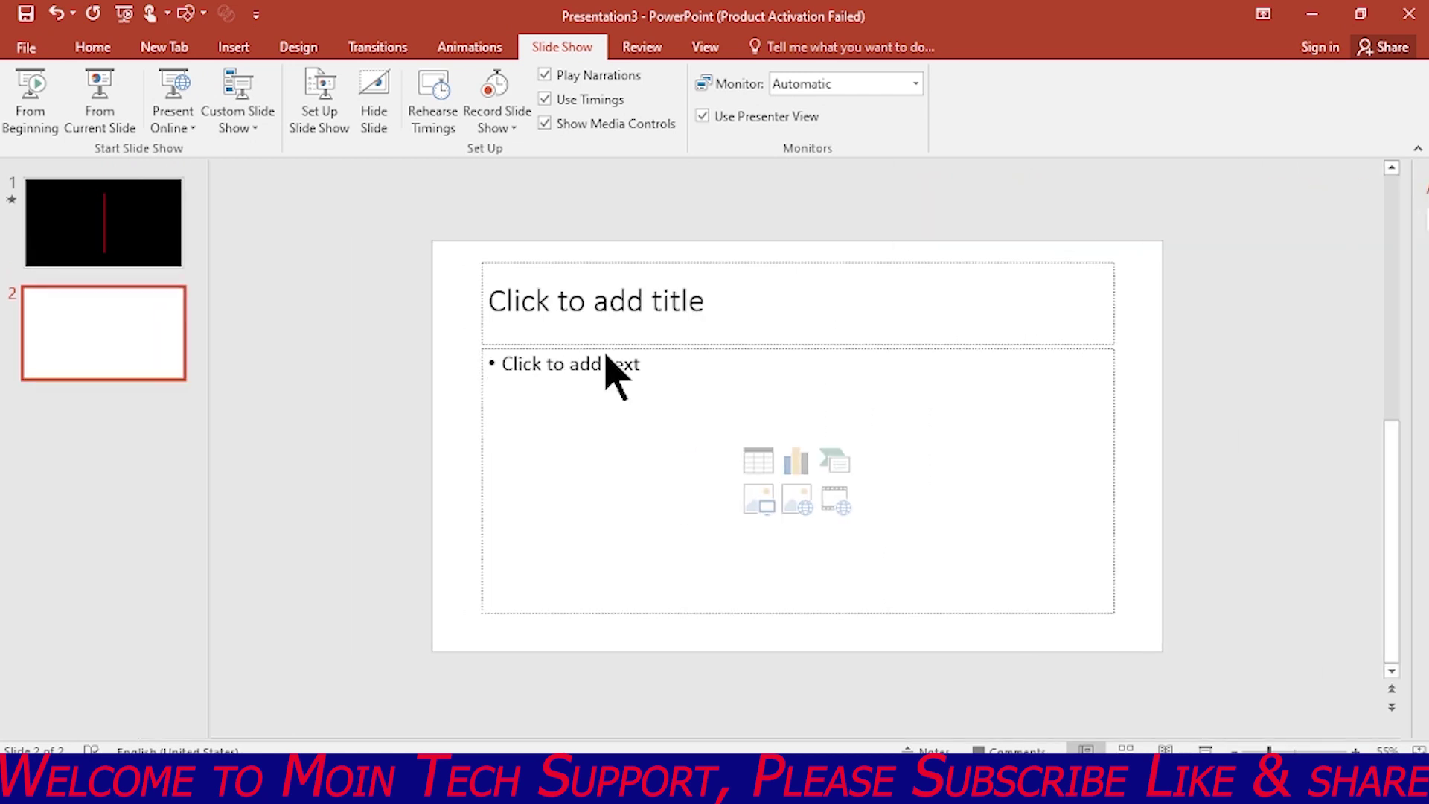
drag(402, 192, 1260, 696)
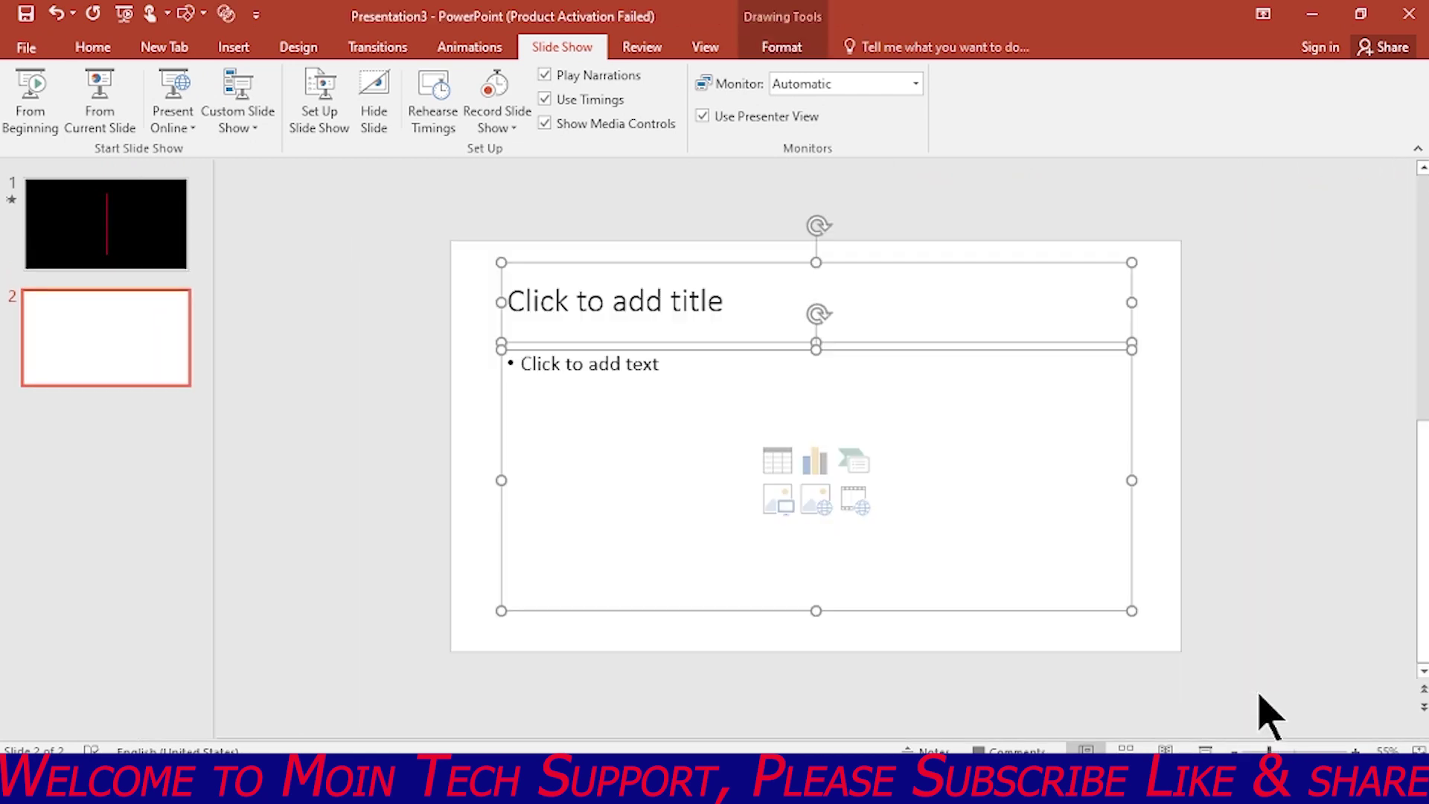
key(Delete)
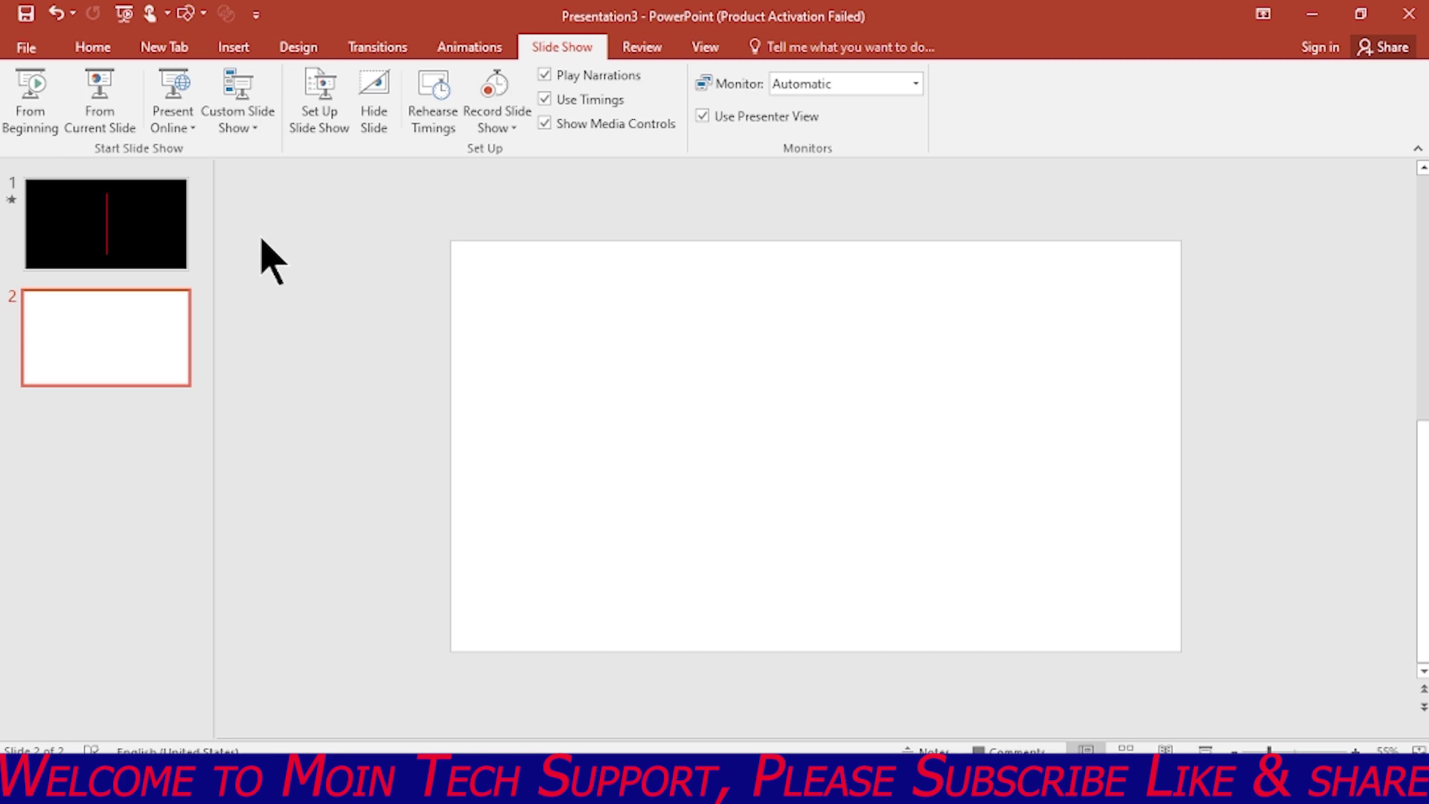
click(234, 47)
Draw an oval on slide 2 and enlarge it into a 13.47-inch circle overflowing the slide.
click(350, 123)
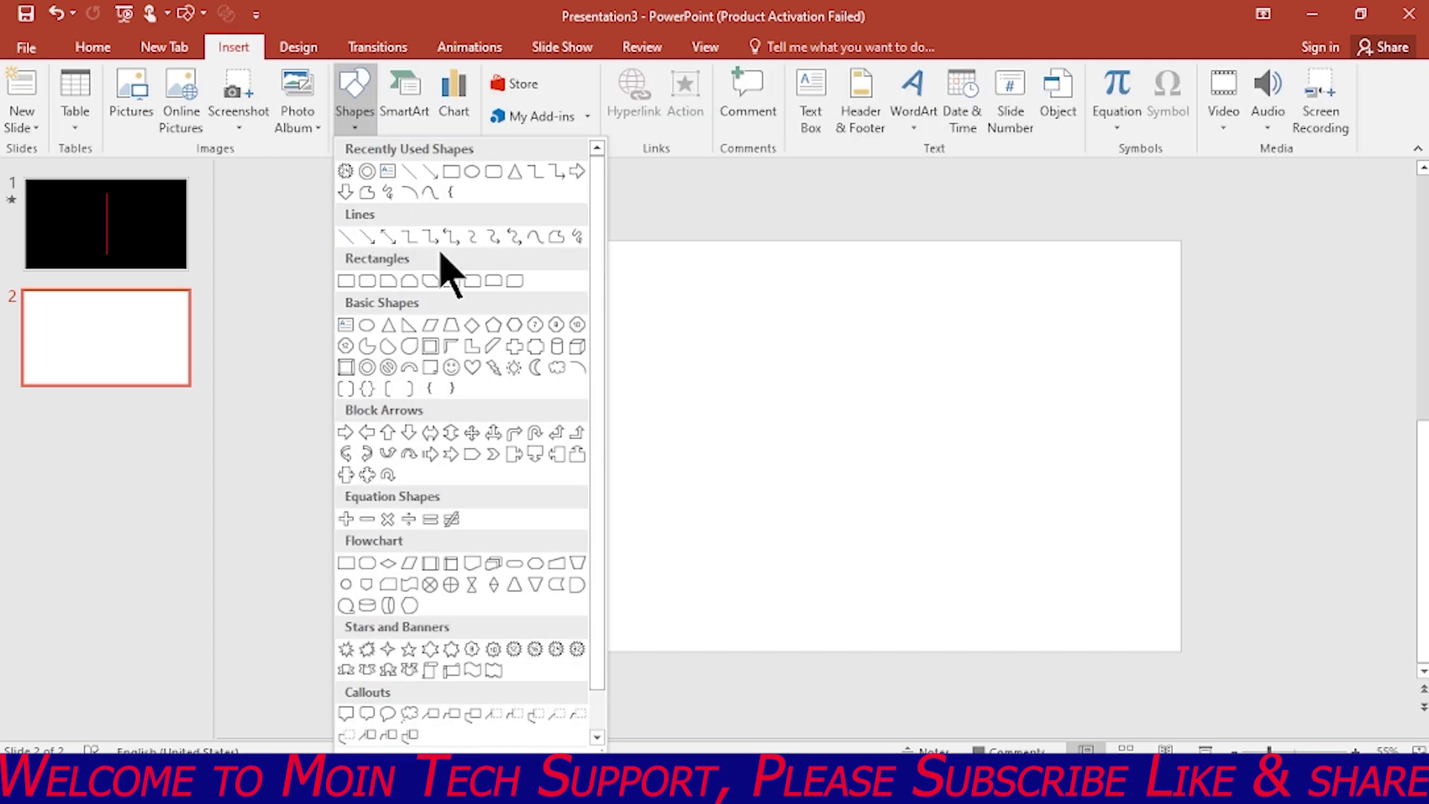
click(471, 172)
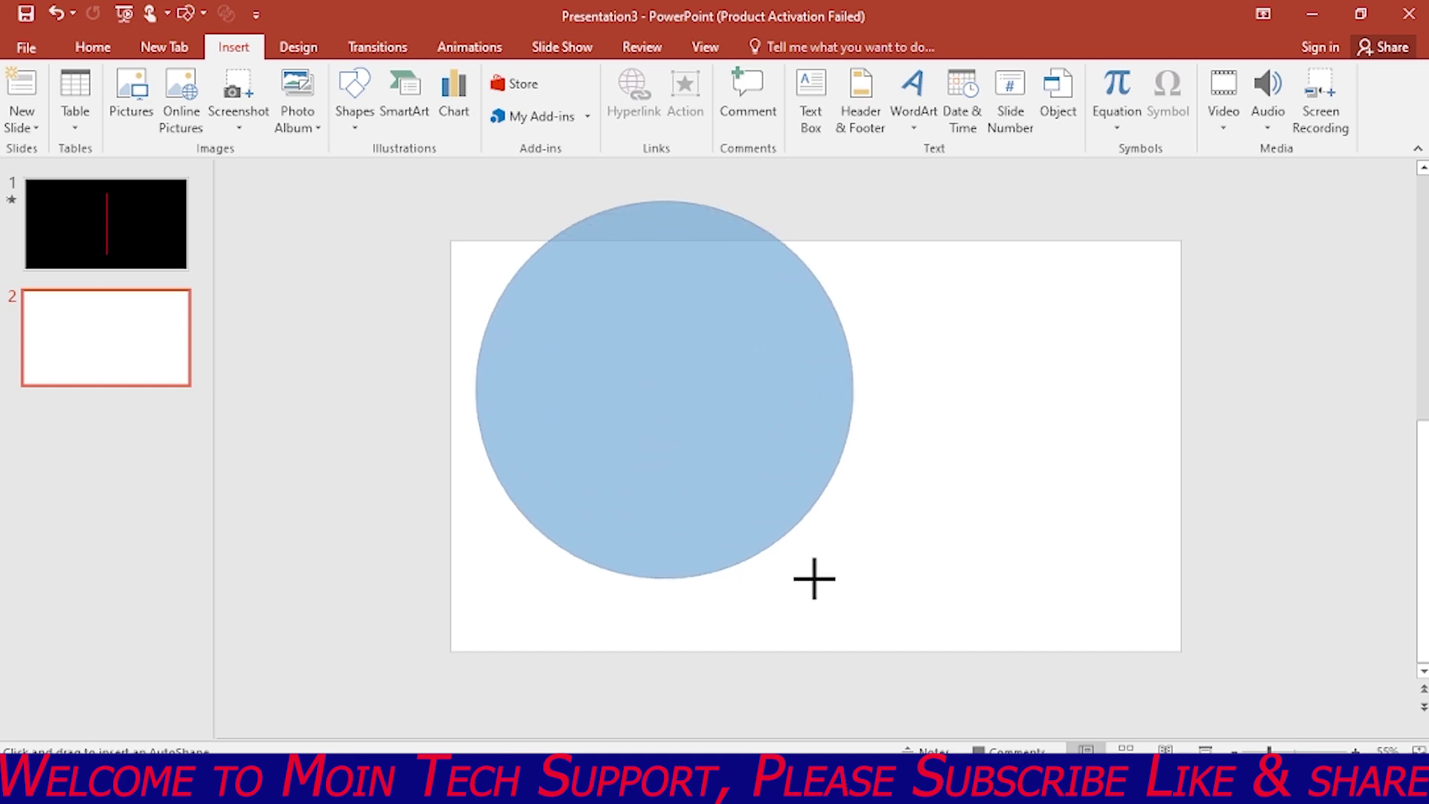
drag(665, 389, 813, 578)
mouse_move(743, 469)
mouse_down()
mouse_move(895, 494)
mouse_move(877, 453)
mouse_up()
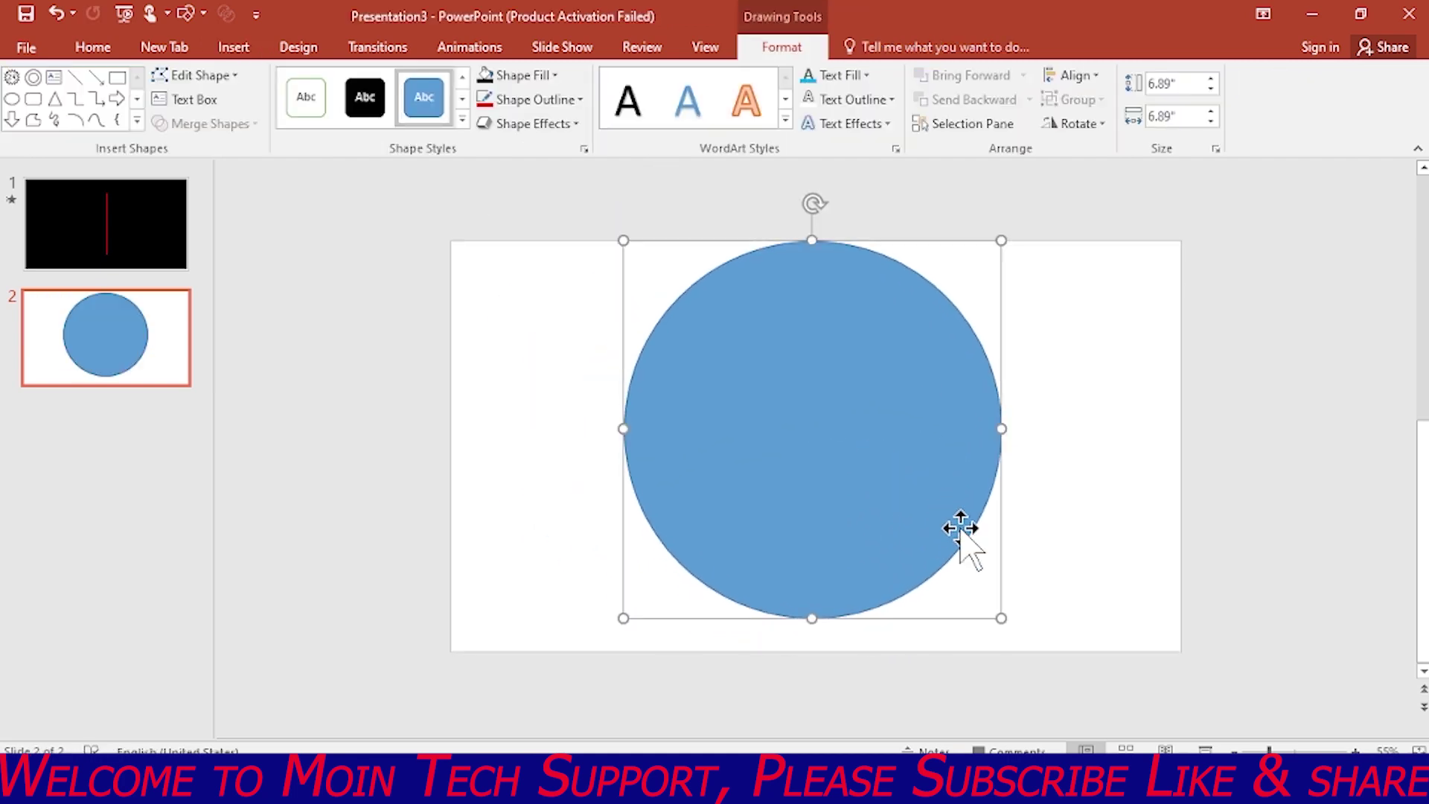
drag(999, 619, 1181, 705)
ctrl+scroll(856, 521, down, 2)
ctrl+scroll(861, 543, down, 1)
drag(842, 472, 855, 485)
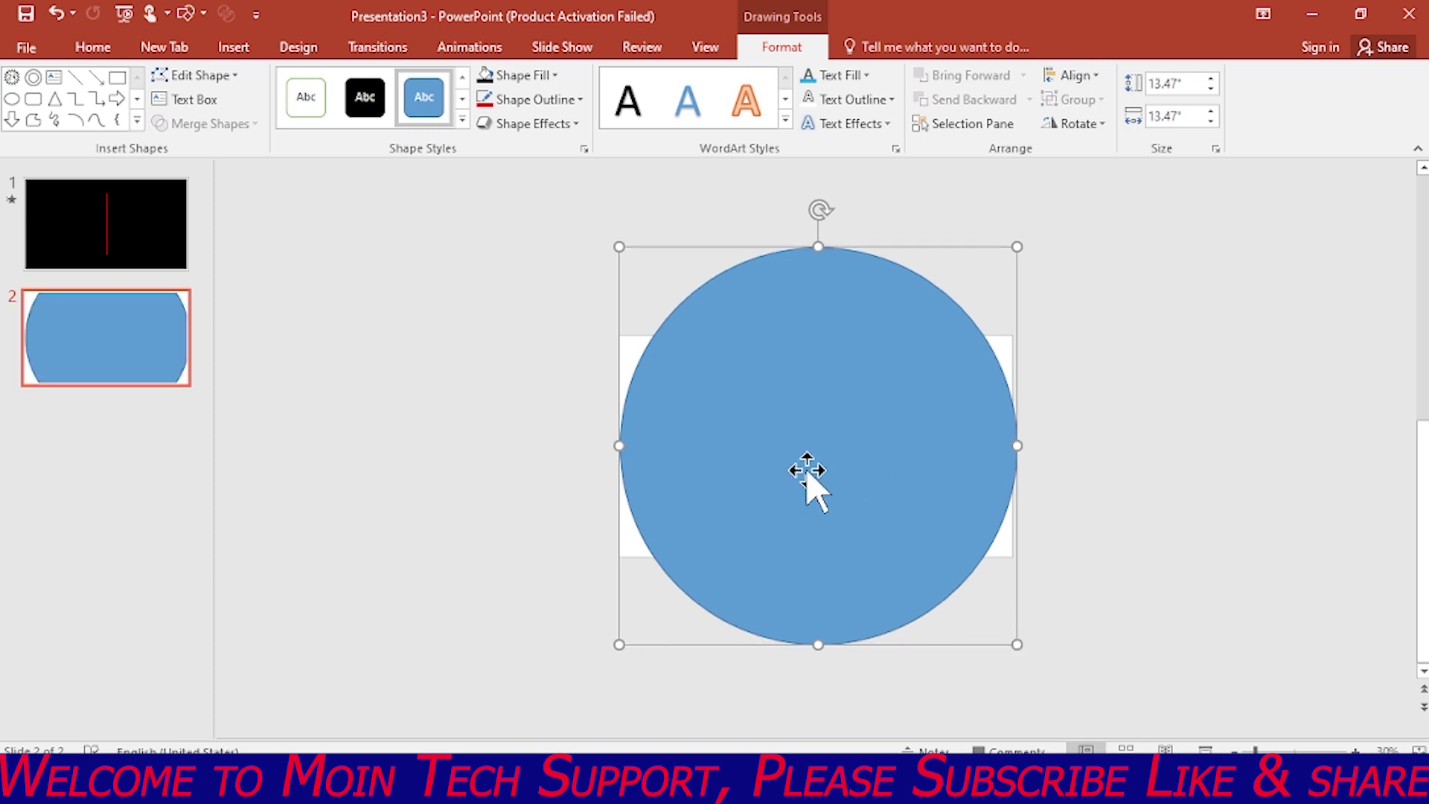
Align the big circle to the centre and middle of the slide.
click(1077, 76)
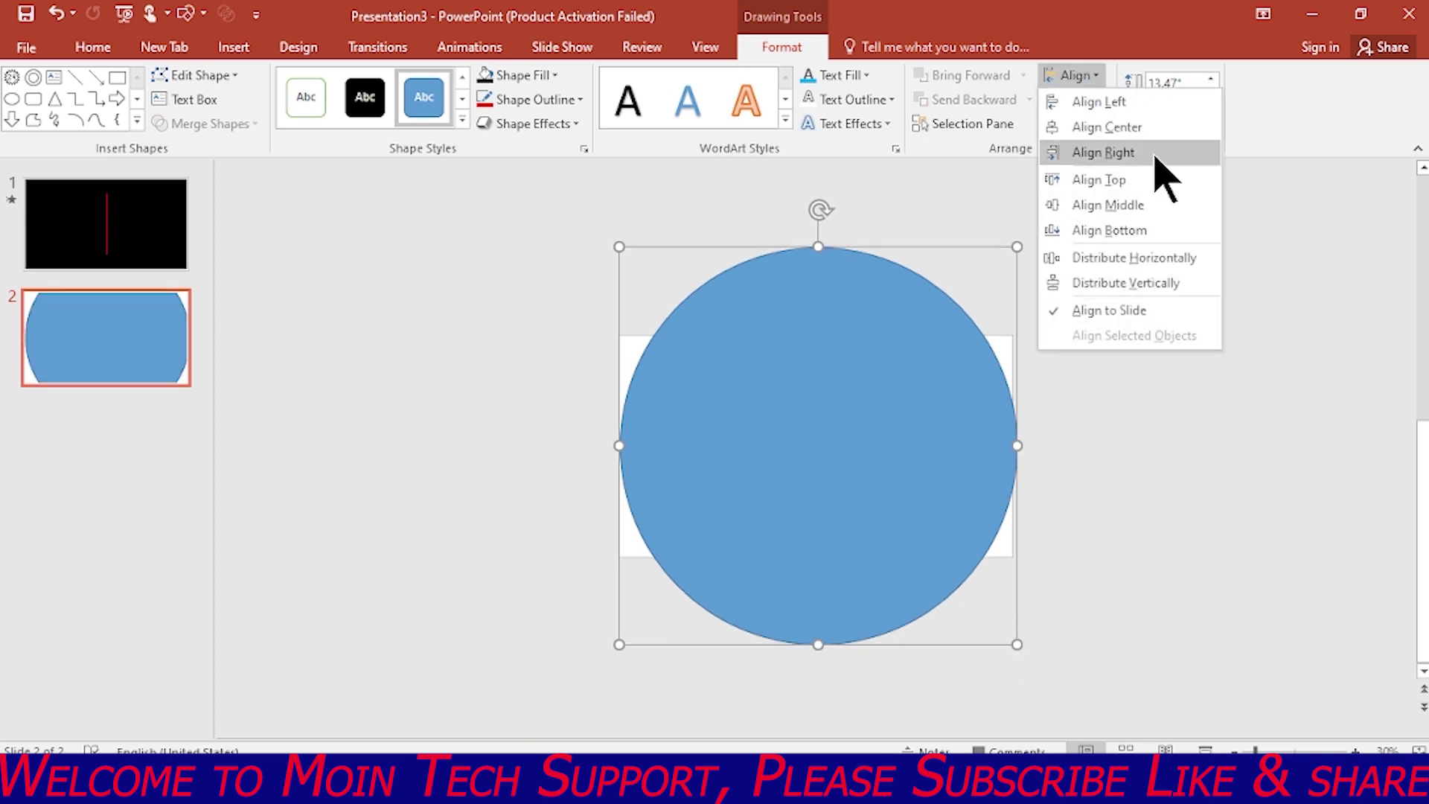
click(1120, 151)
click(1078, 76)
click(1116, 209)
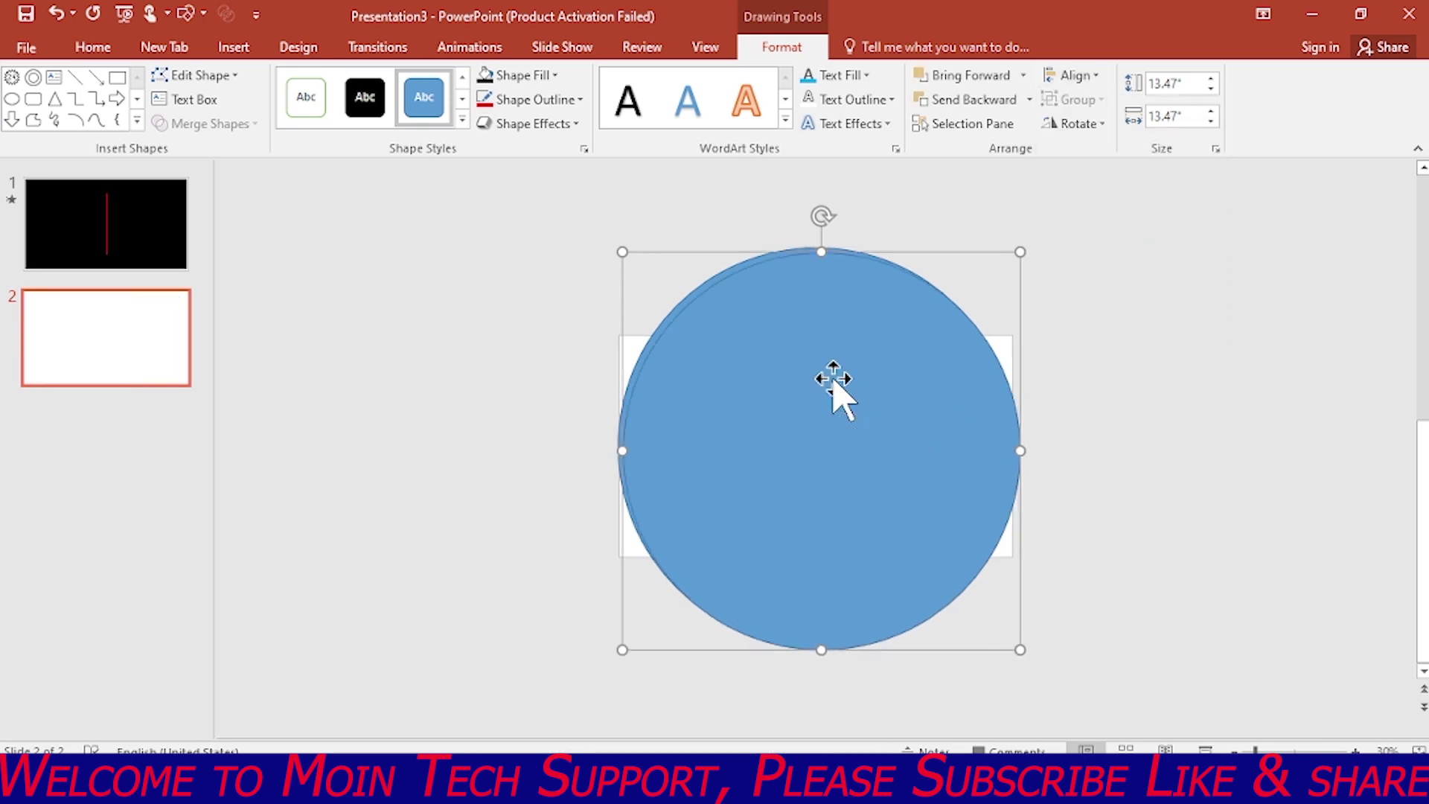
Make two shrunken, centred copies of the circle, the second at 9.67 inches.
drag(833, 380, 834, 374)
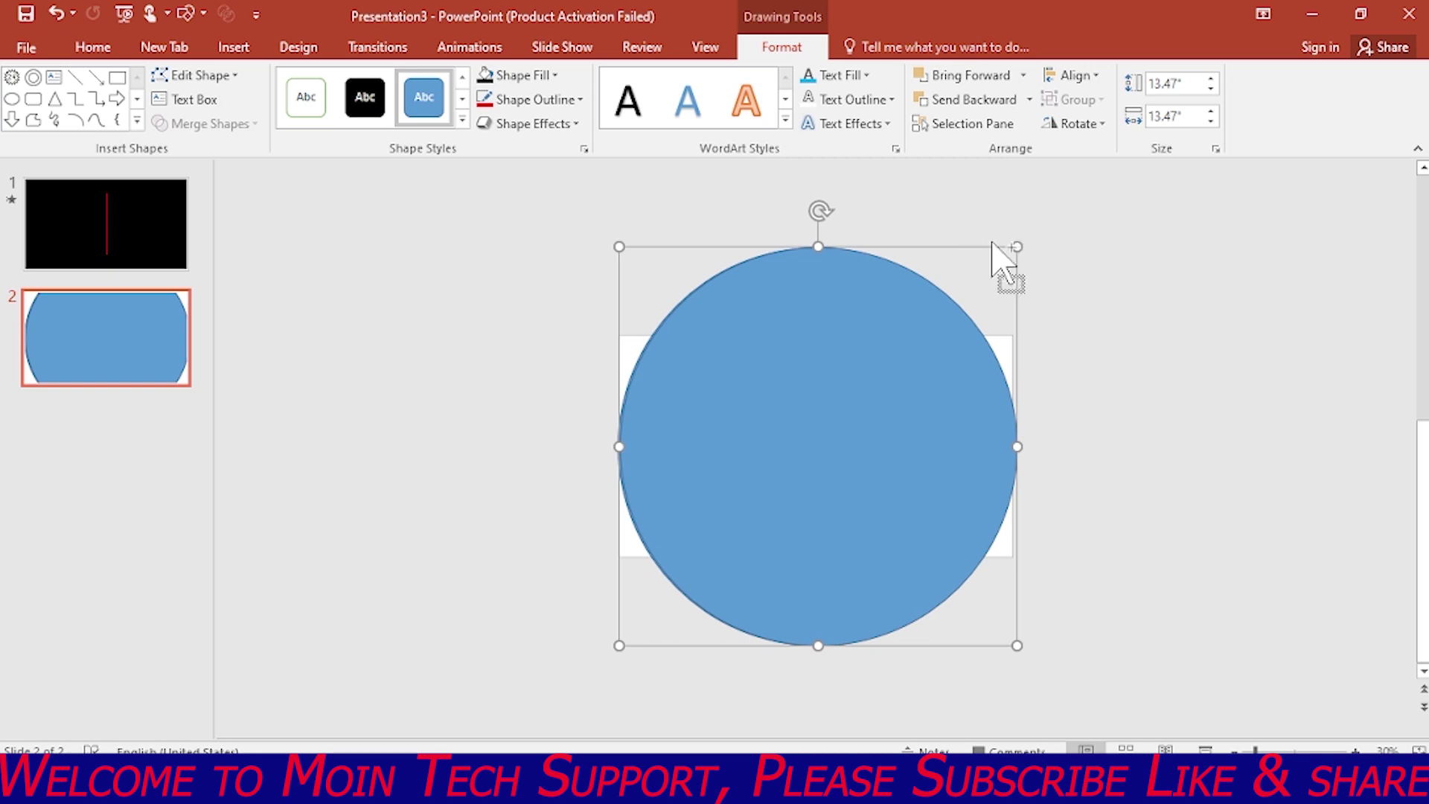
drag(1022, 249, 1003, 268)
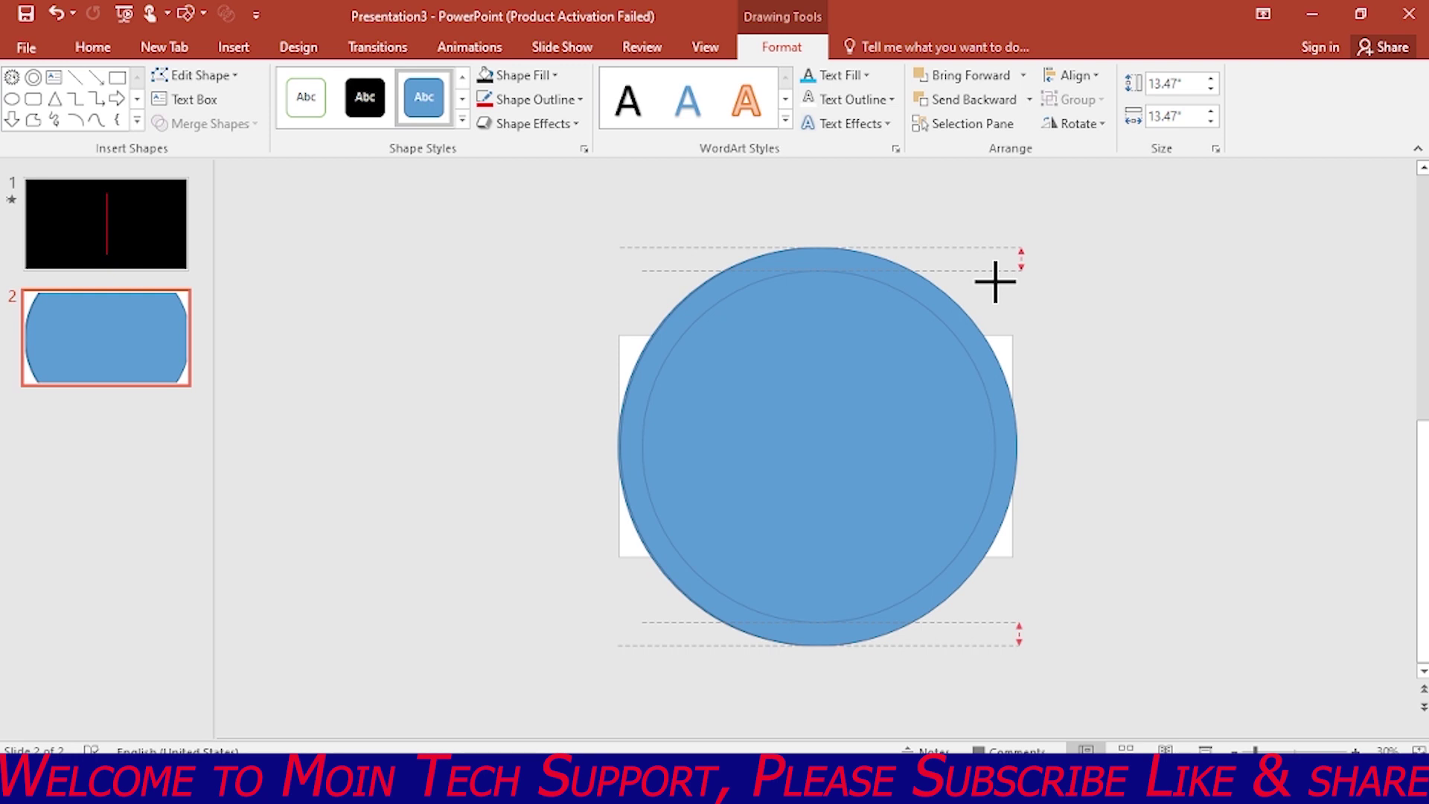
drag(995, 295, 994, 298)
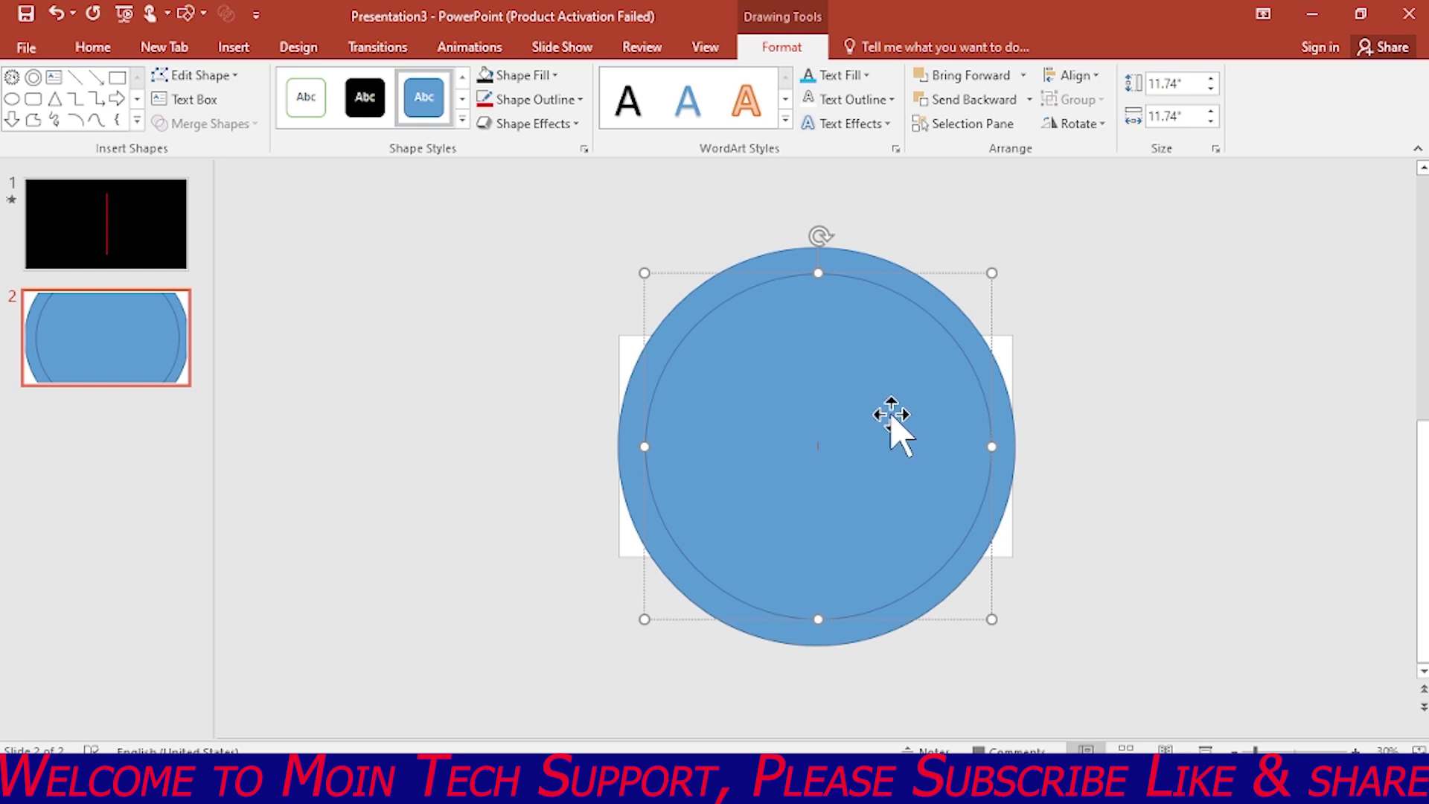
drag(891, 415, 863, 383)
drag(995, 271, 966, 305)
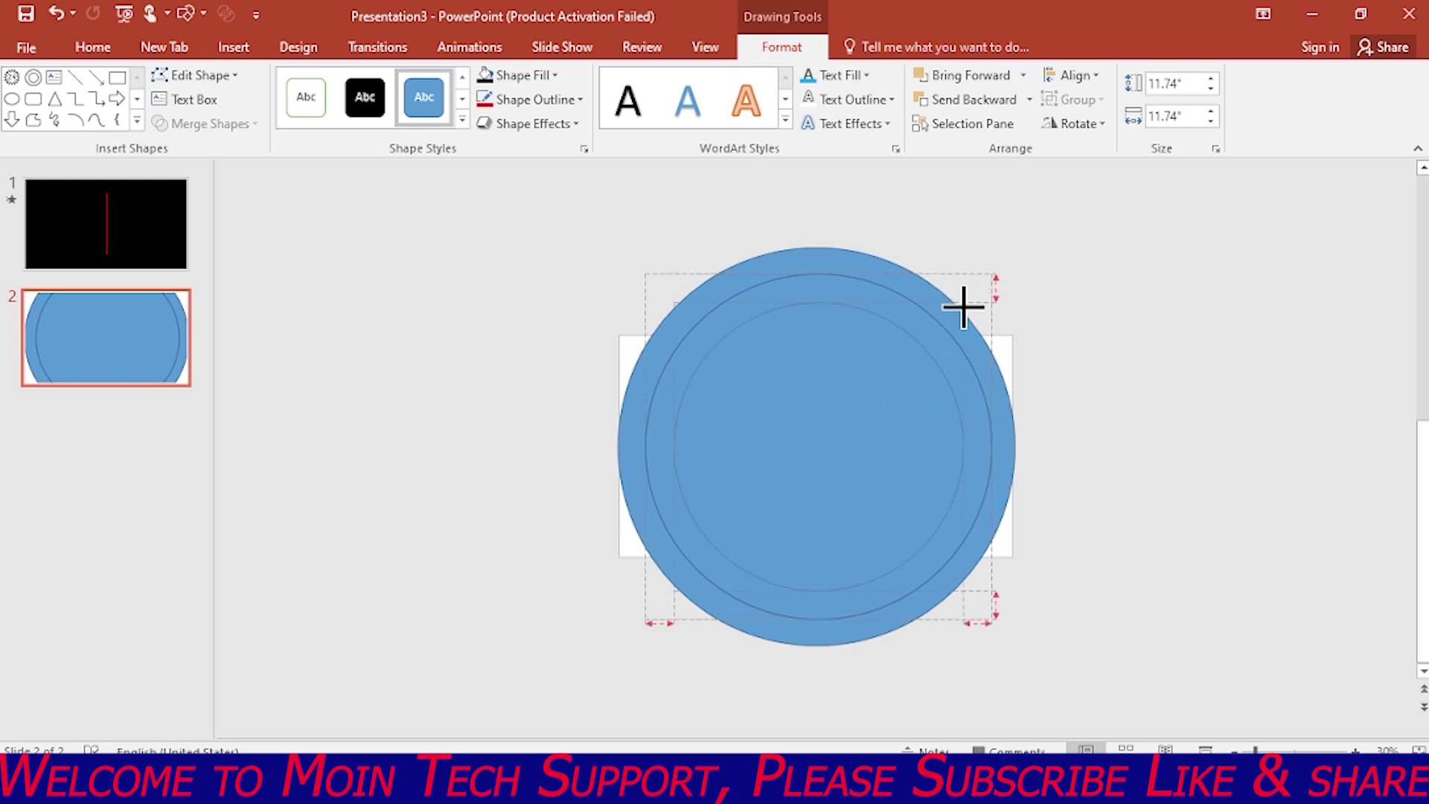
drag(961, 306, 961, 304)
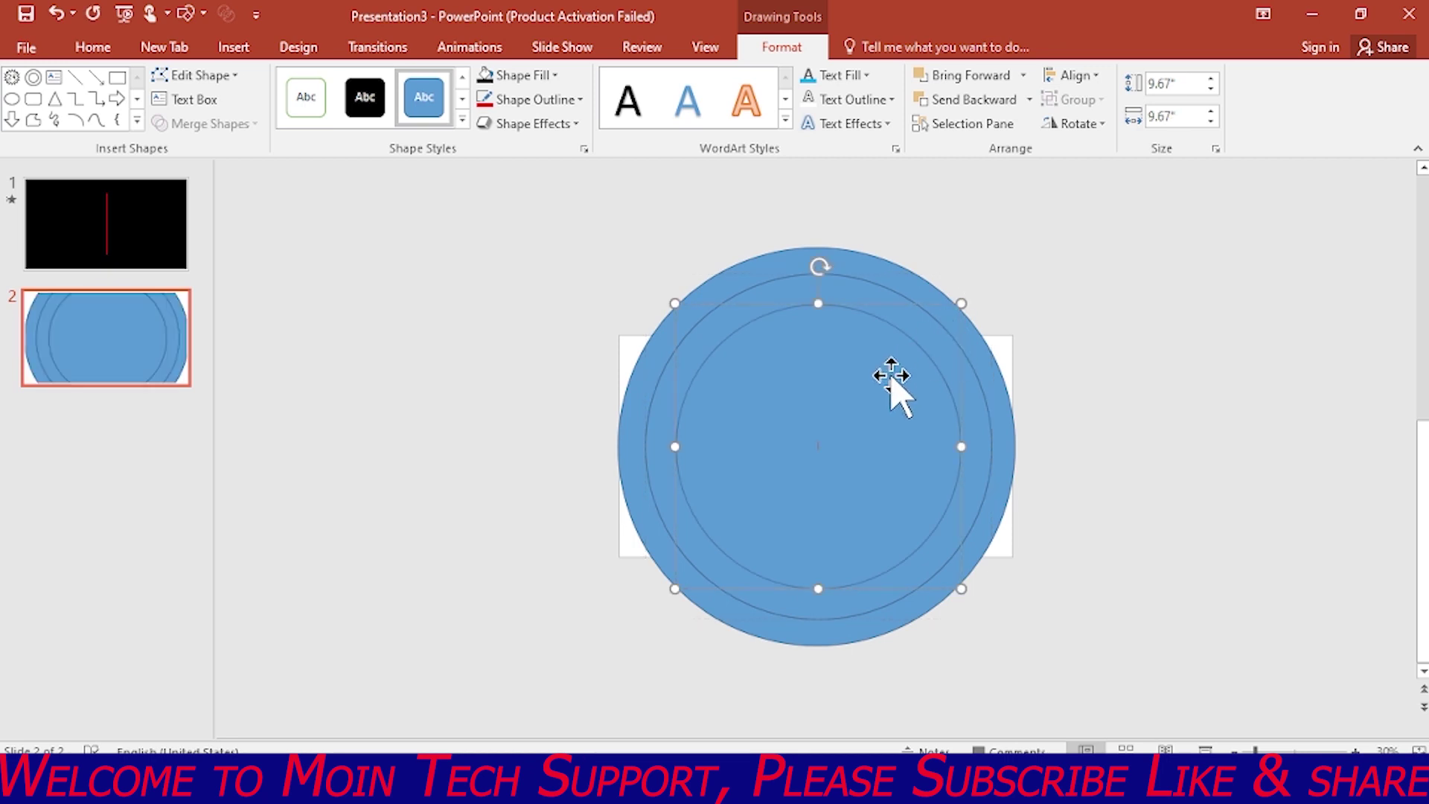
drag(960, 302, 939, 364)
key(ctrl+z)
Add smaller centred copies, starting at 7.74 inches, down to the innermost circle, then deselect.
drag(839, 420, 819, 387)
mouse_move(961, 304)
mouse_down()
mouse_move(935, 351)
mouse_move(856, 390)
mouse_up()
drag(932, 332, 903, 402)
drag(833, 437, 813, 419)
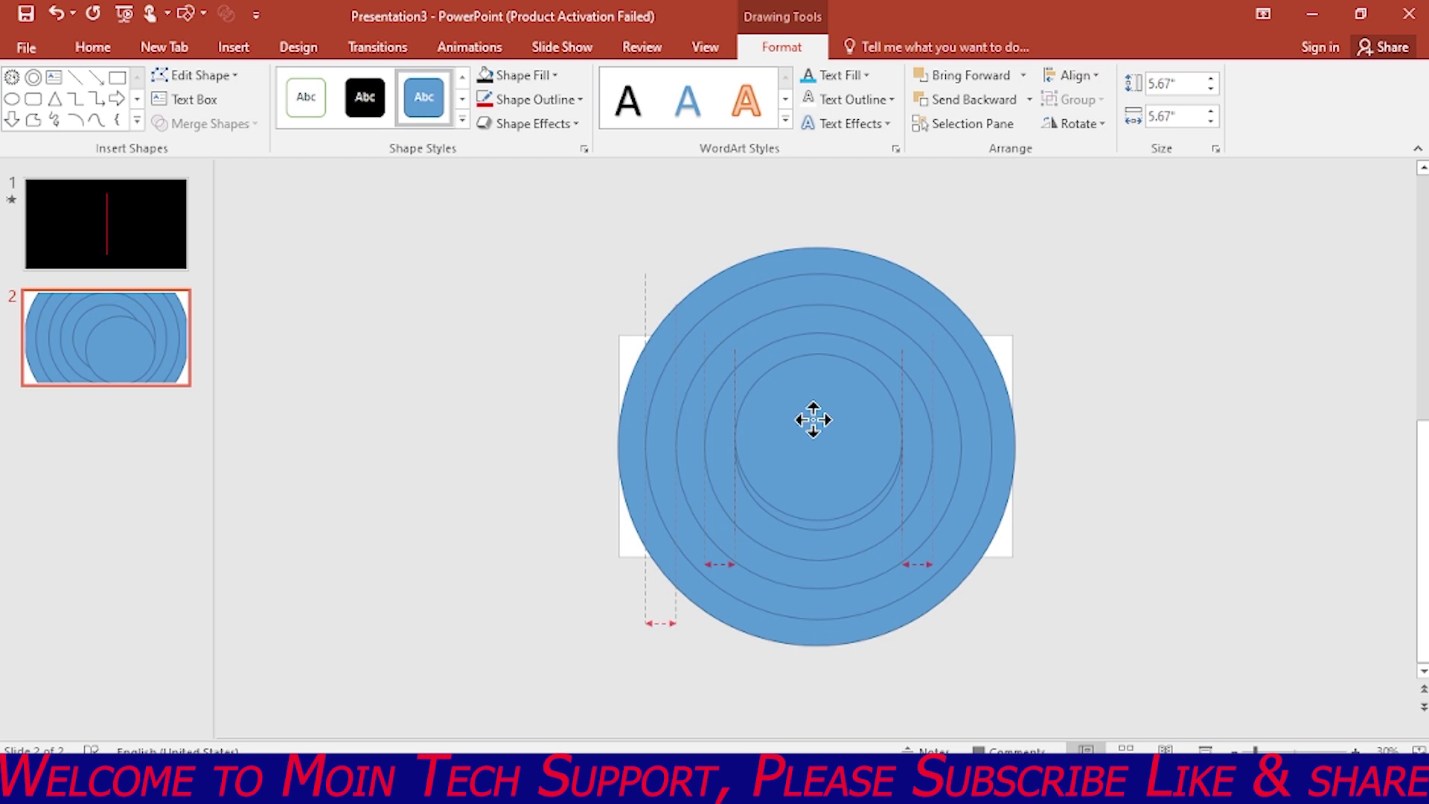
drag(902, 363, 866, 413)
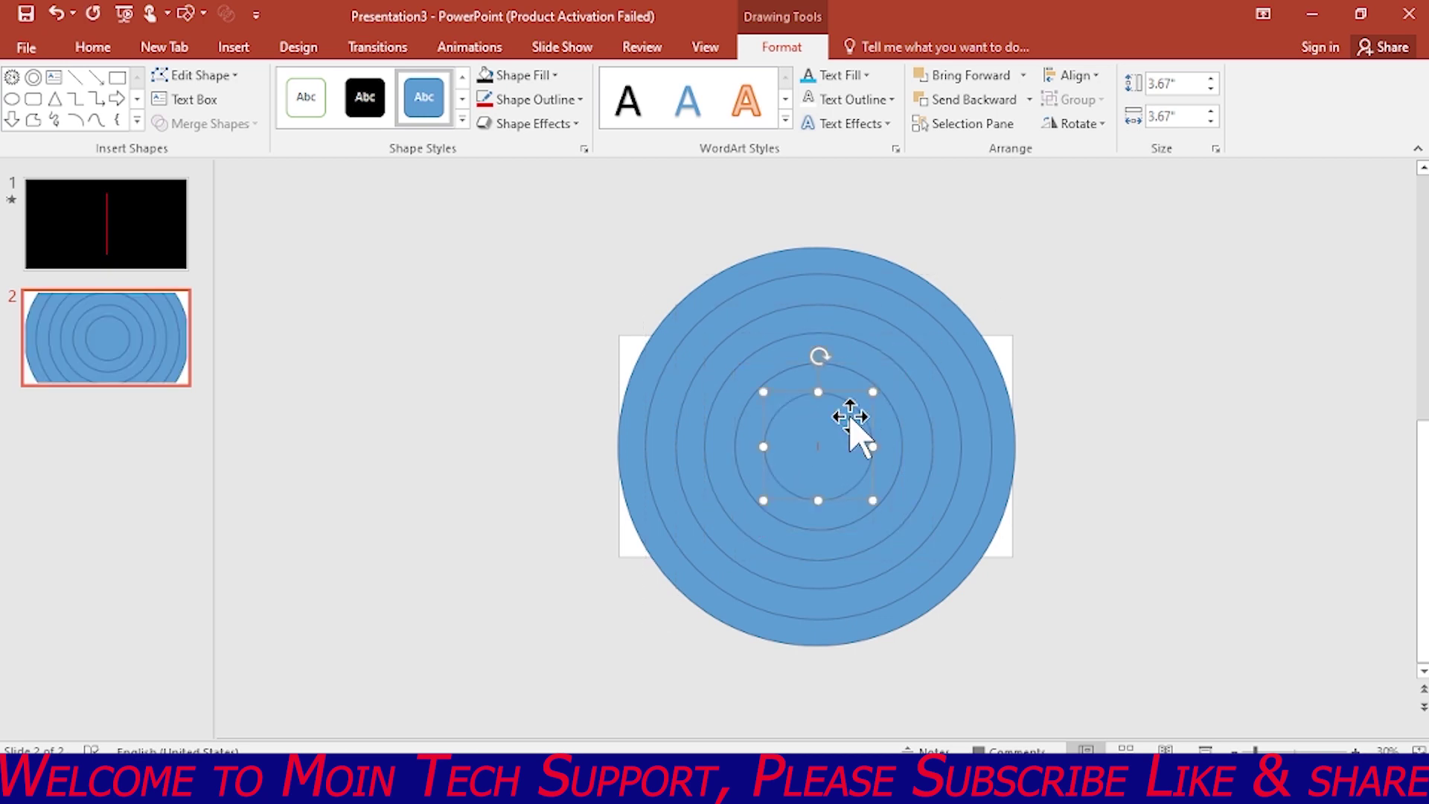
drag(853, 438, 851, 449)
click(631, 316)
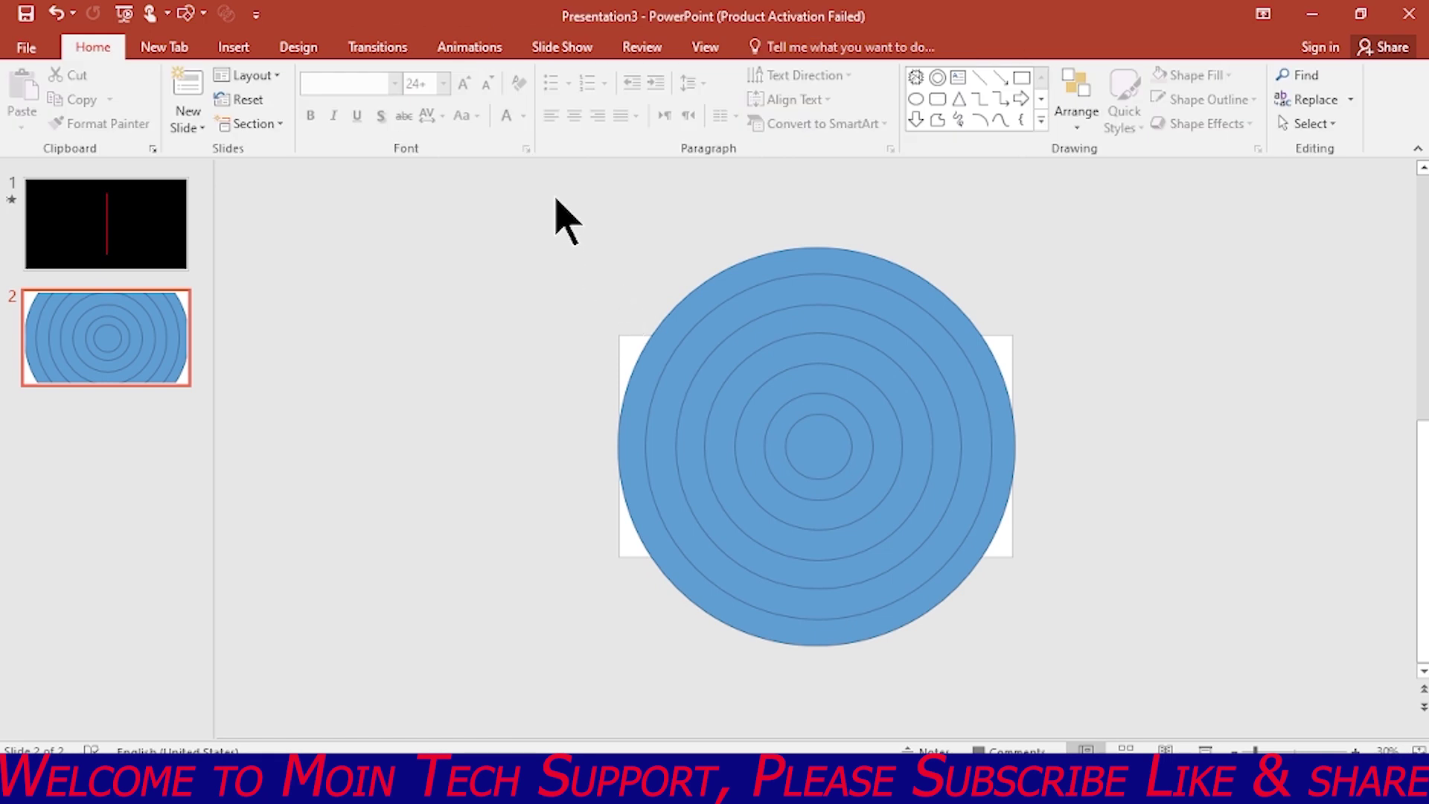
Marquee-select all the concentric circles and apply Merge Shapes > Combine.
drag(557, 200, 1098, 695)
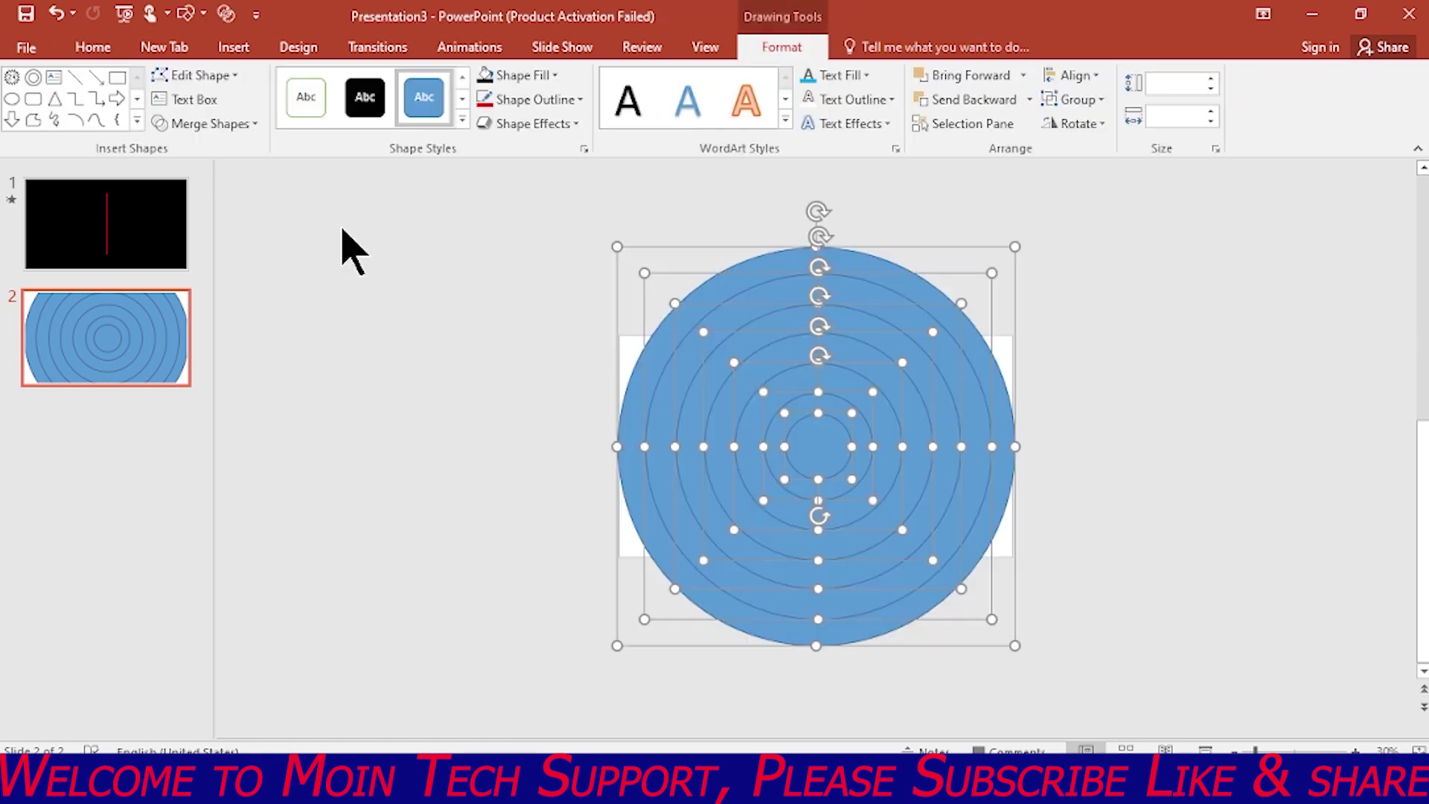
click(227, 127)
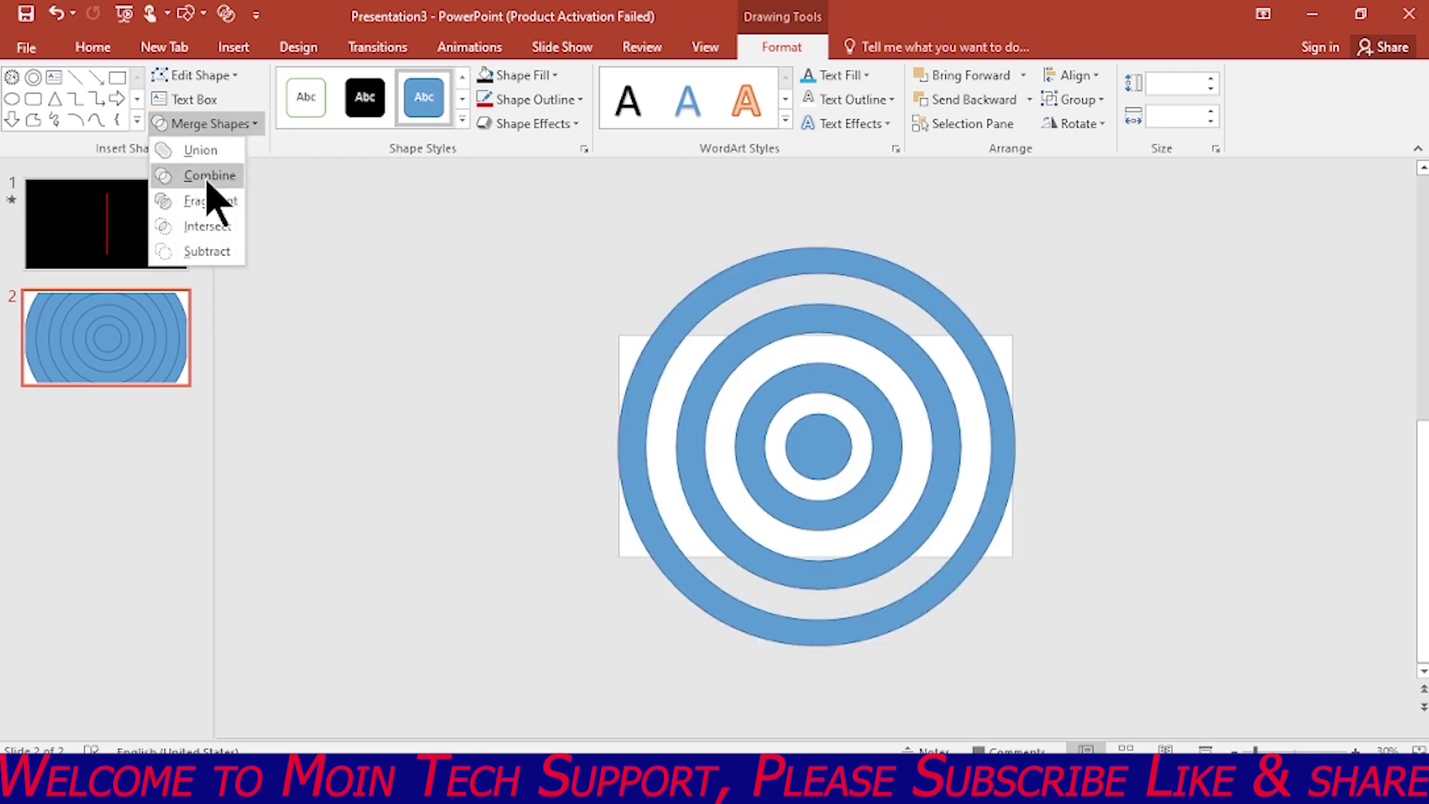
click(210, 175)
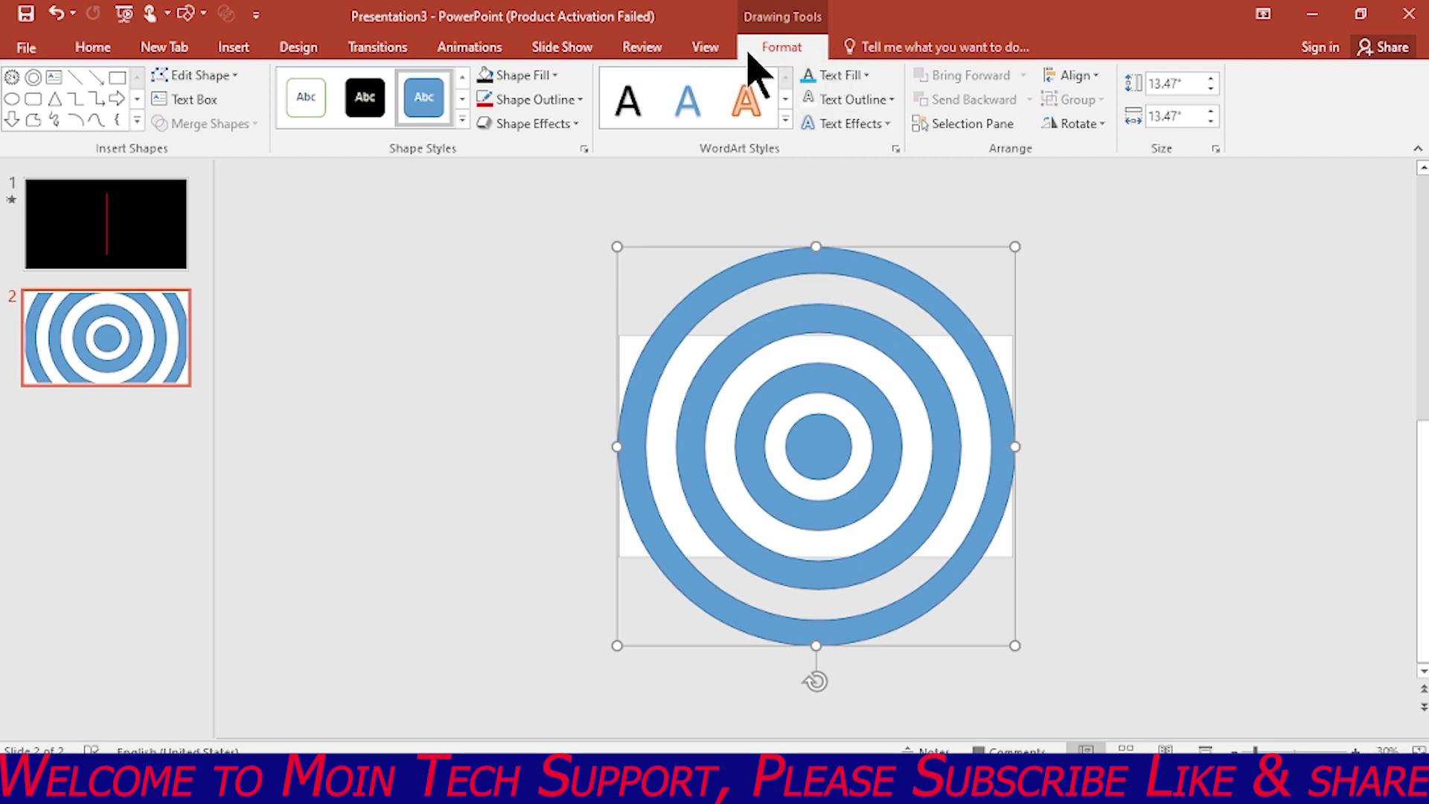
Give the ring shape a black fill and a black outline.
click(547, 75)
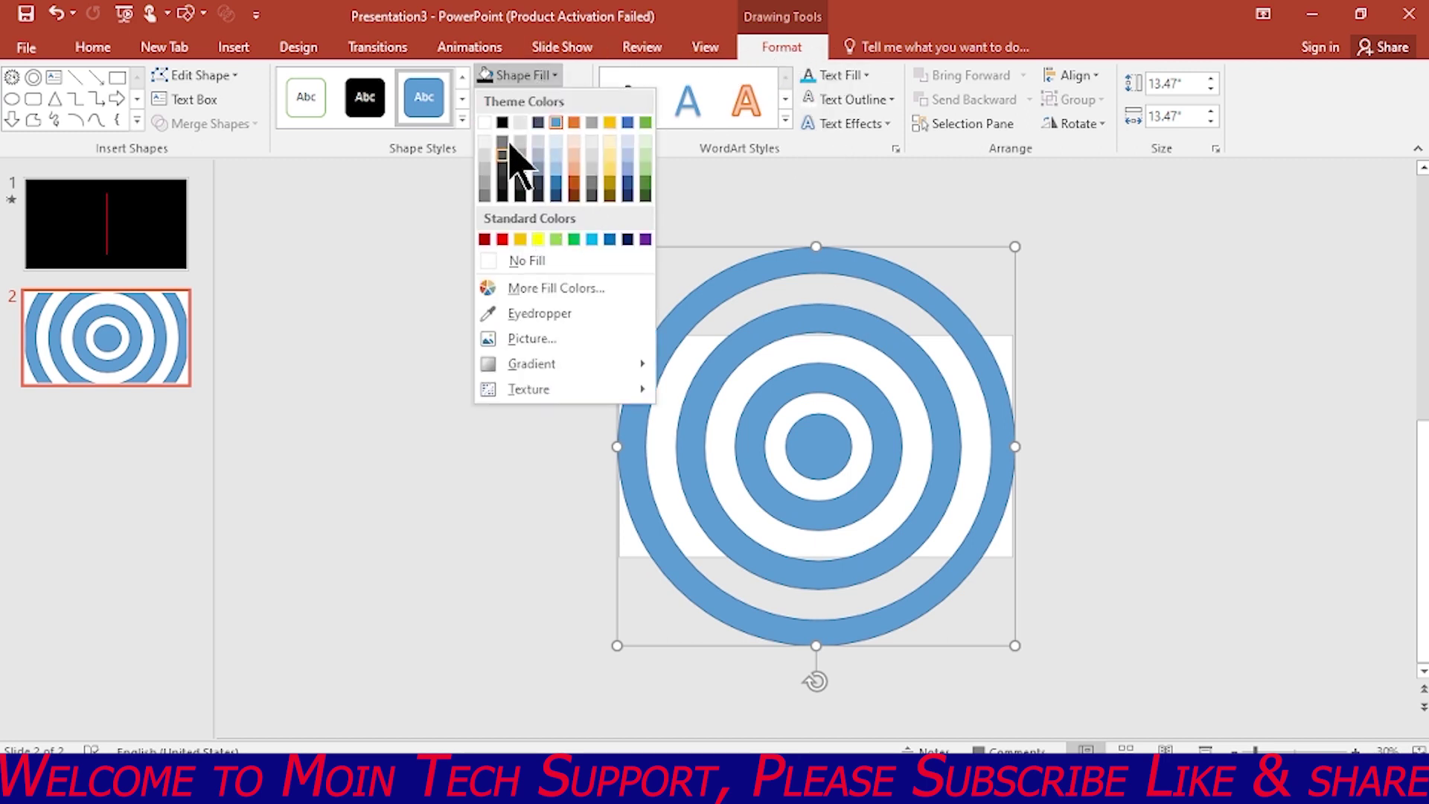
click(502, 122)
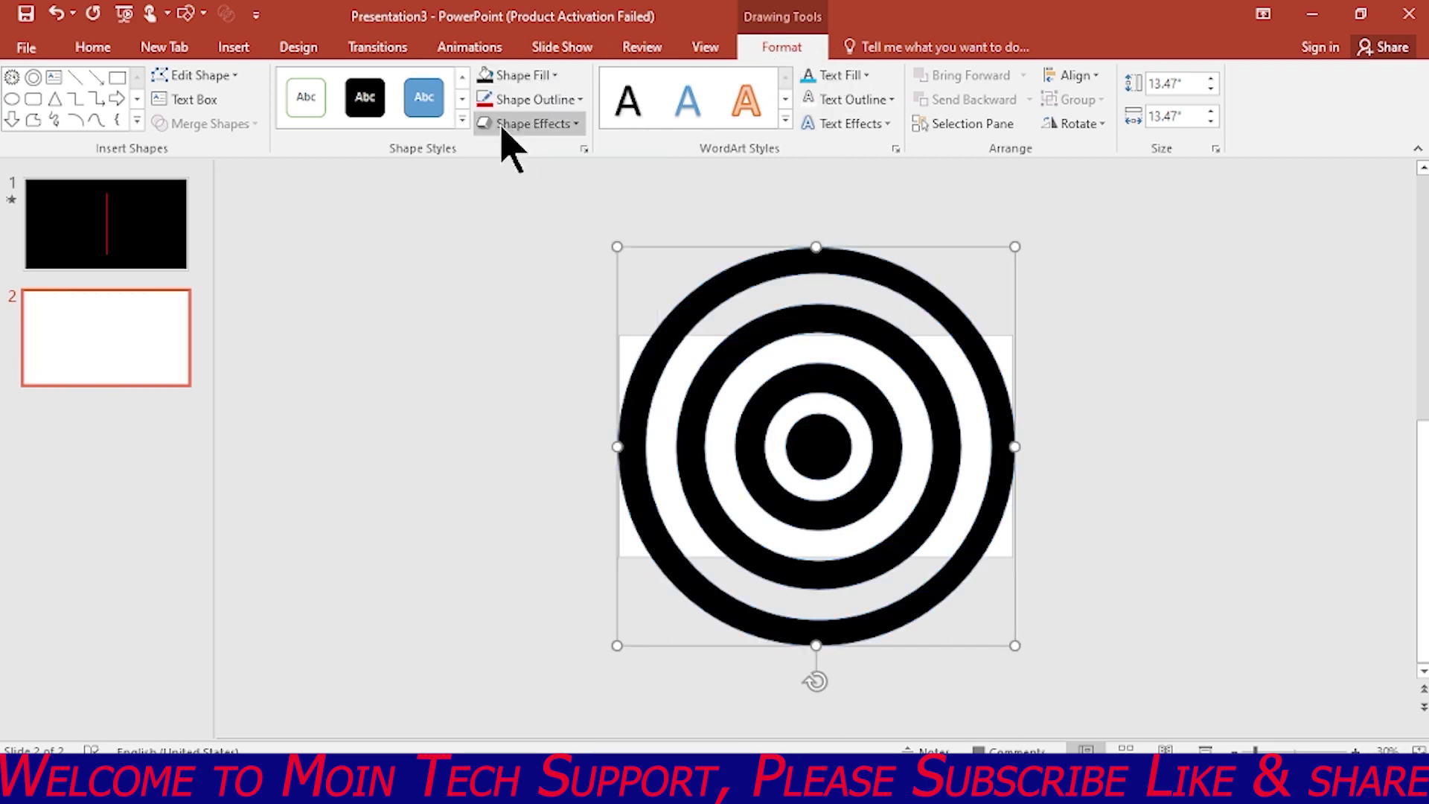
click(557, 75)
click(588, 83)
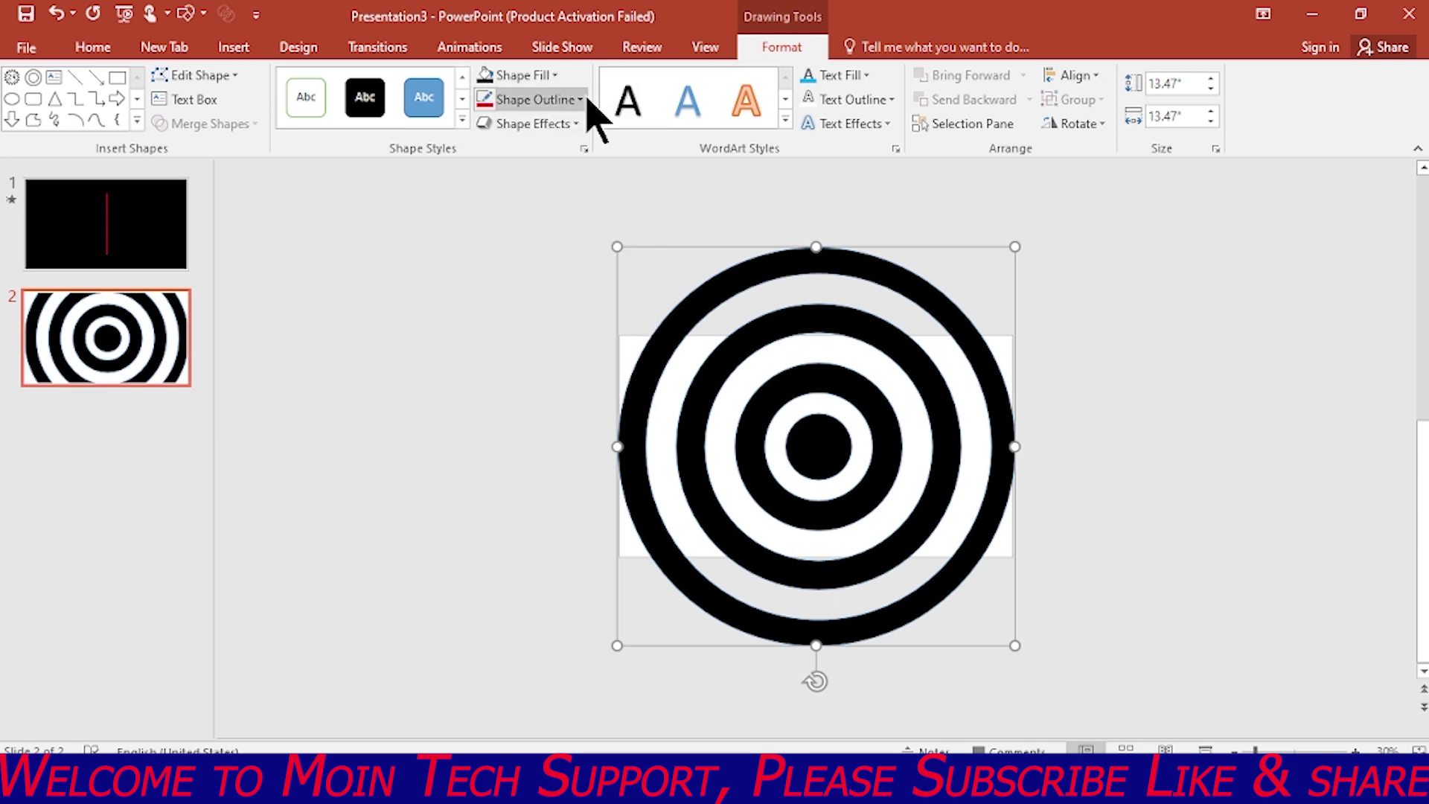
click(581, 99)
click(504, 149)
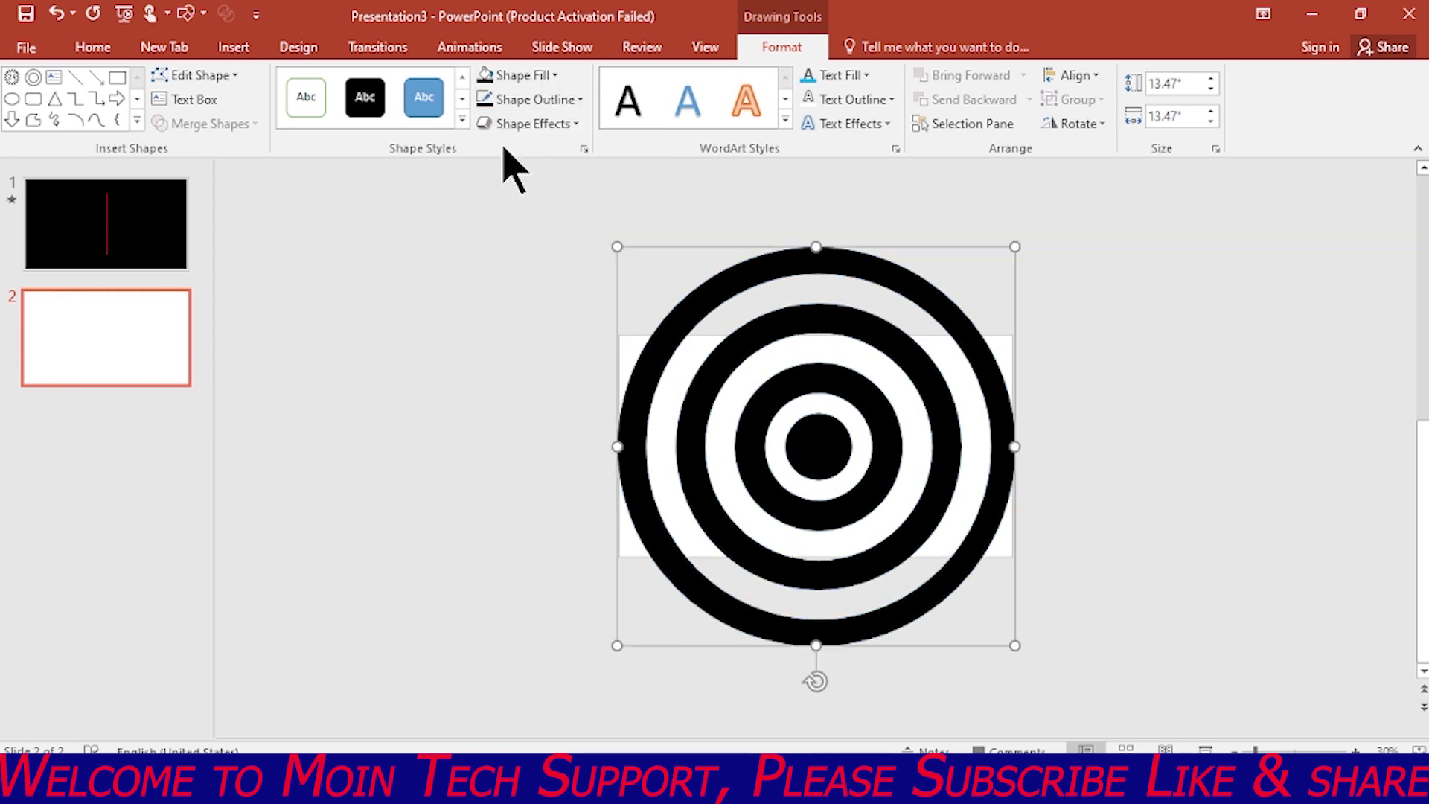
Copy the ring shape and go to slide 1.
right_click(766, 265)
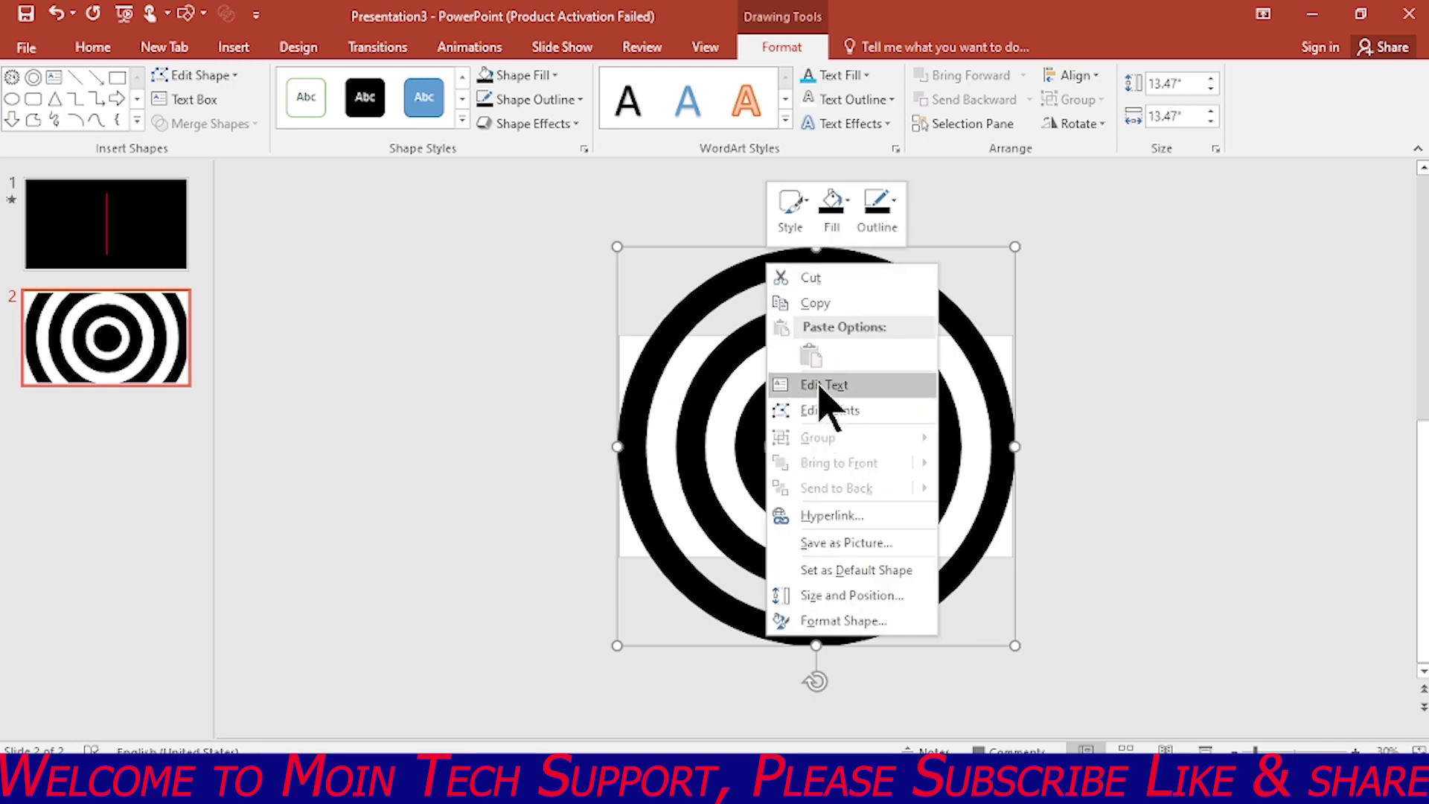
click(819, 305)
click(151, 242)
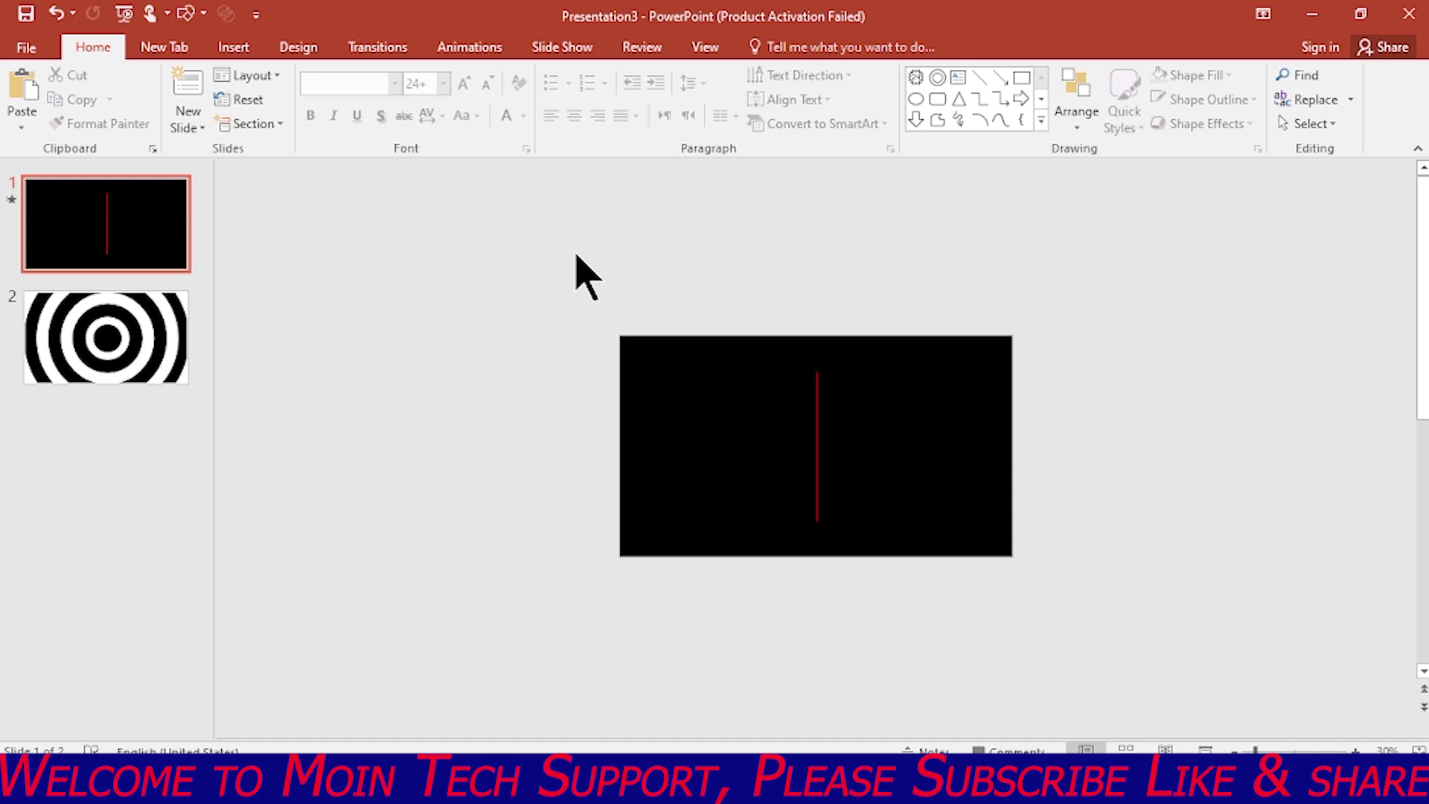
Paste the black rings onto slide 1 over the lines, then delete slide 2.
key(ctrl+v)
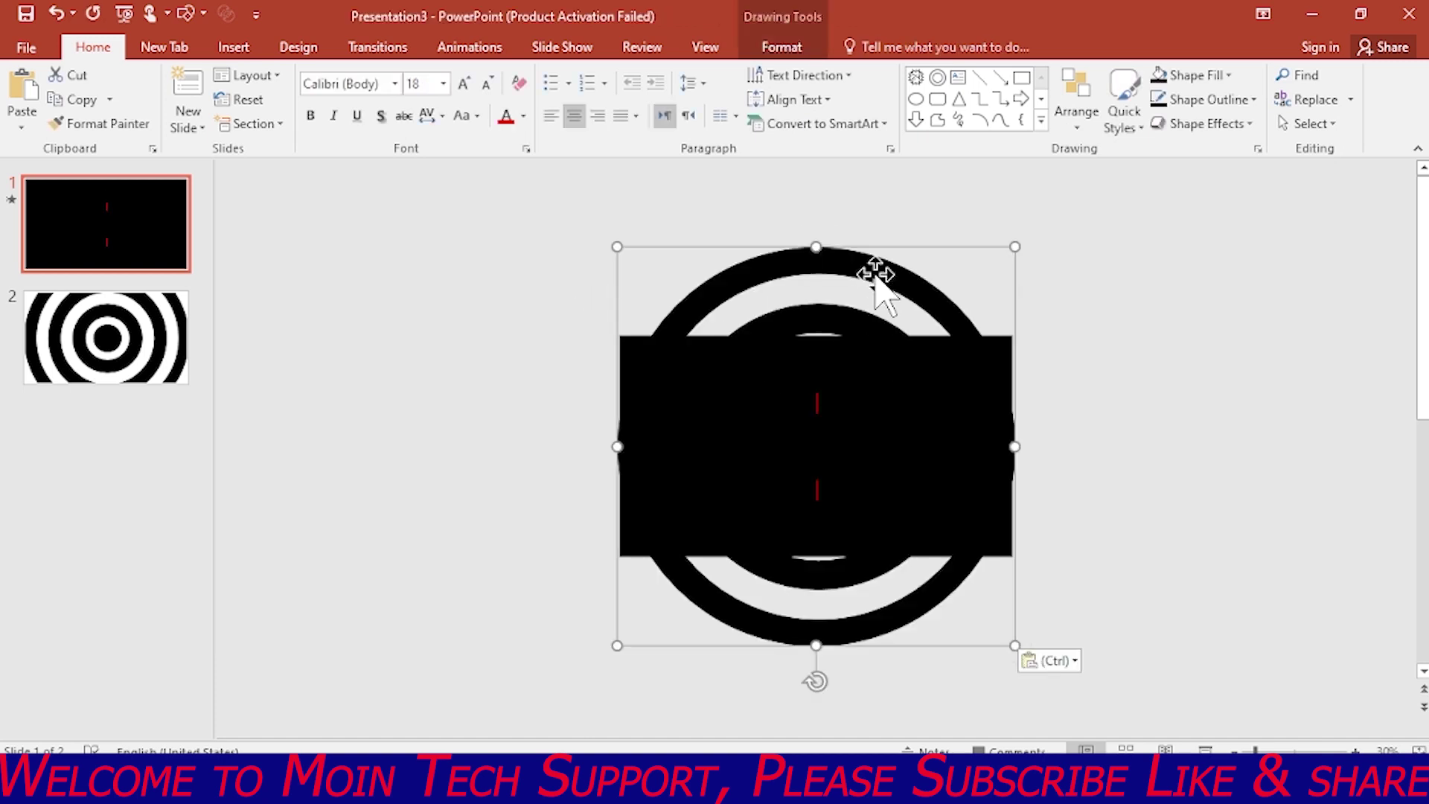
click(172, 339)
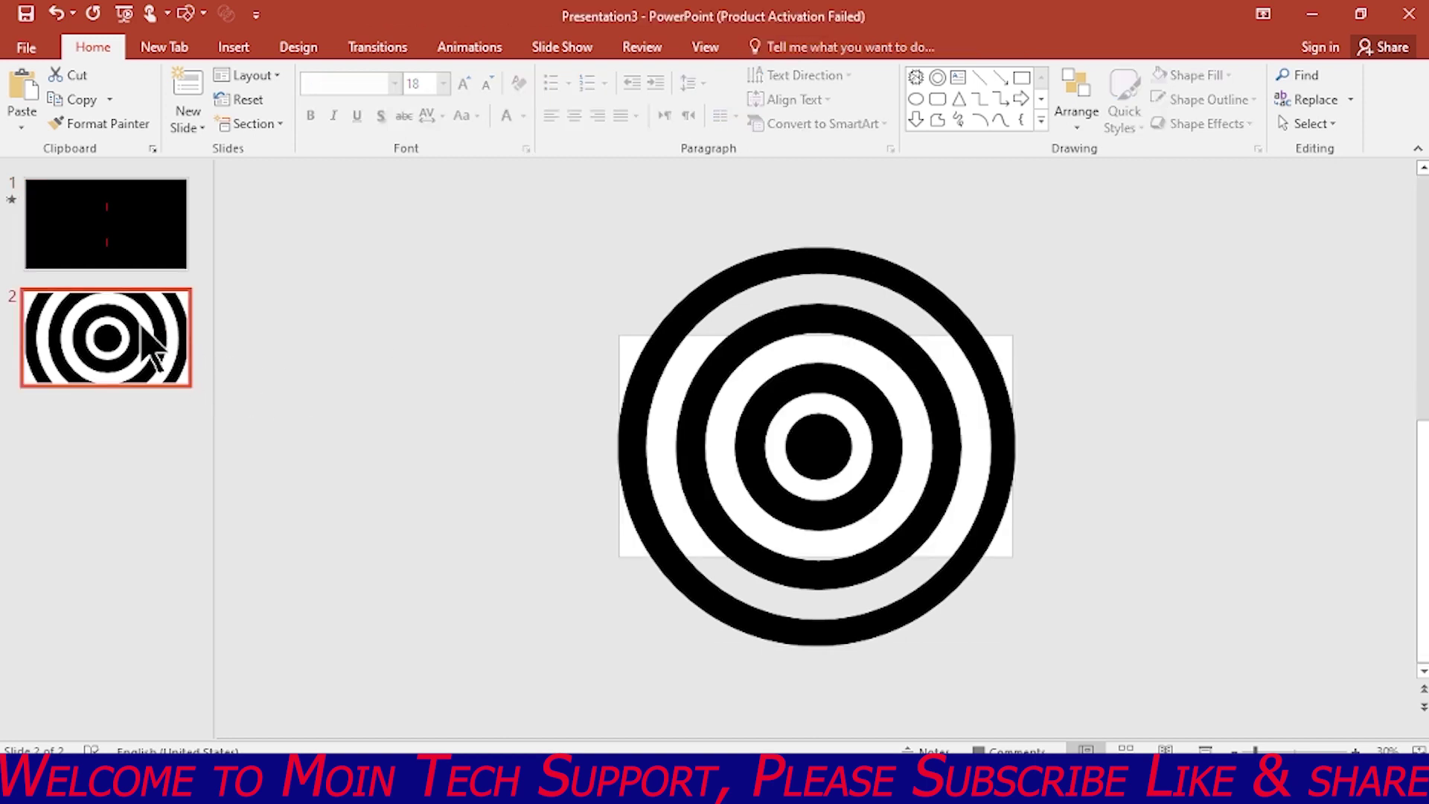
key(Delete)
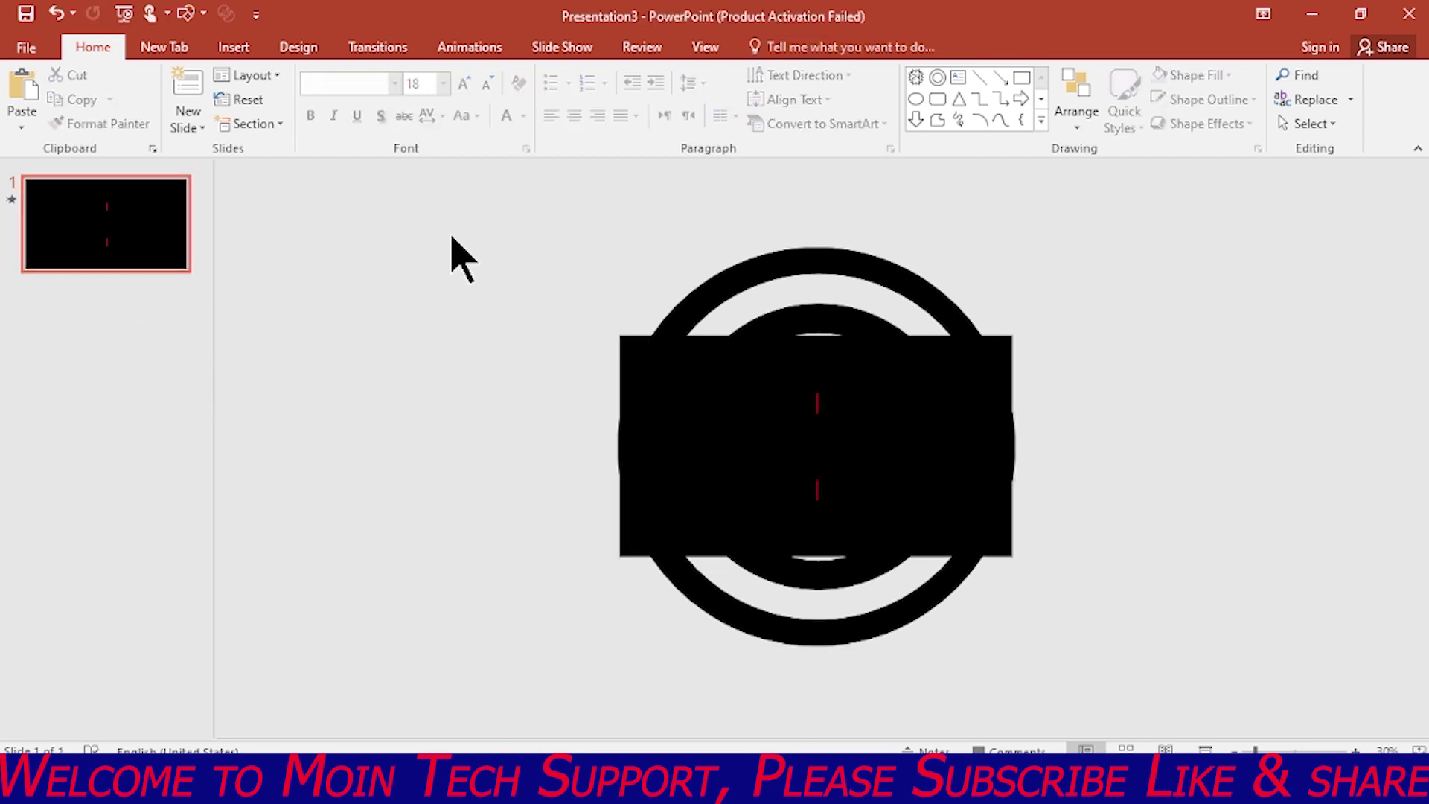
Play the presentation full screen from the current slide to view the radiating lines.
click(599, 49)
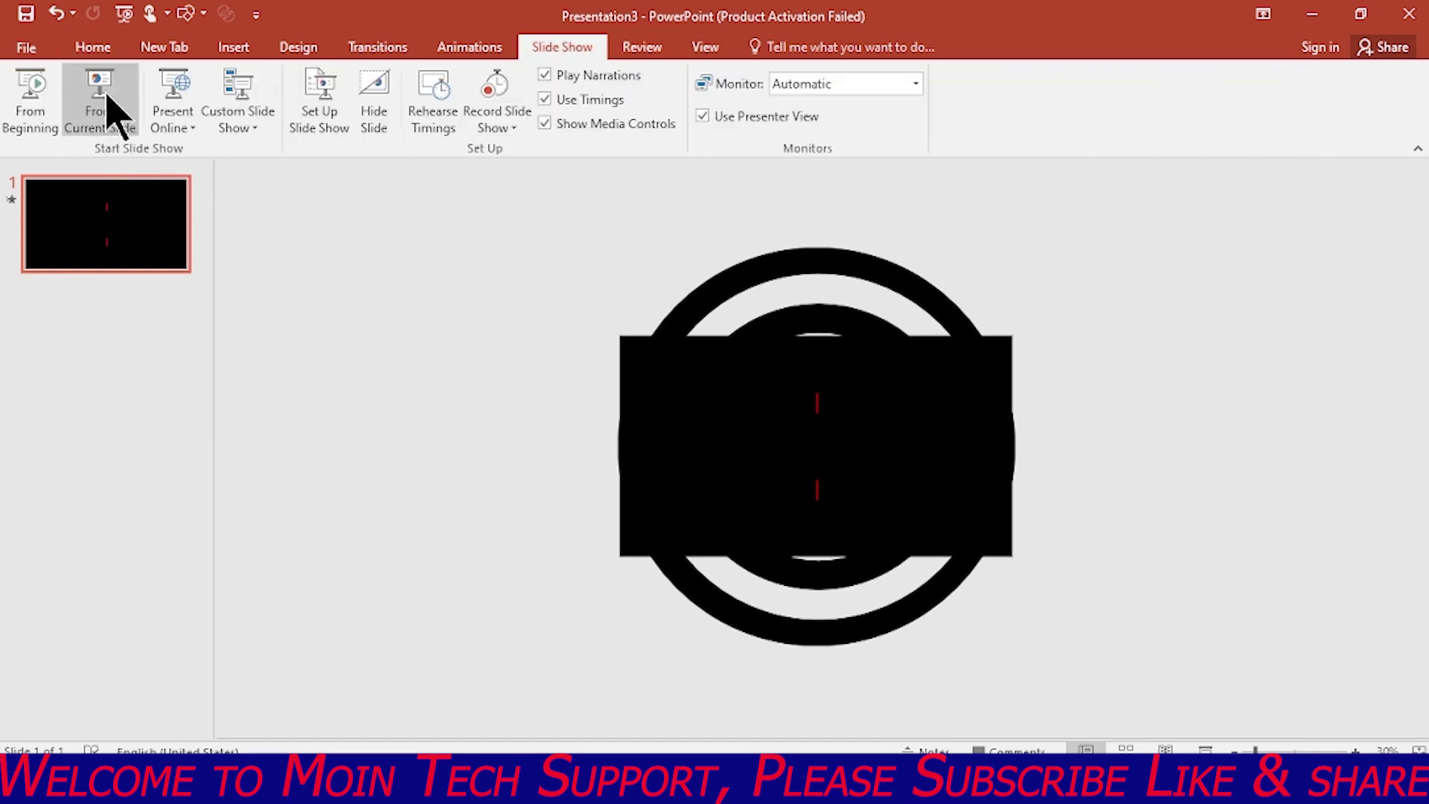
click(95, 95)
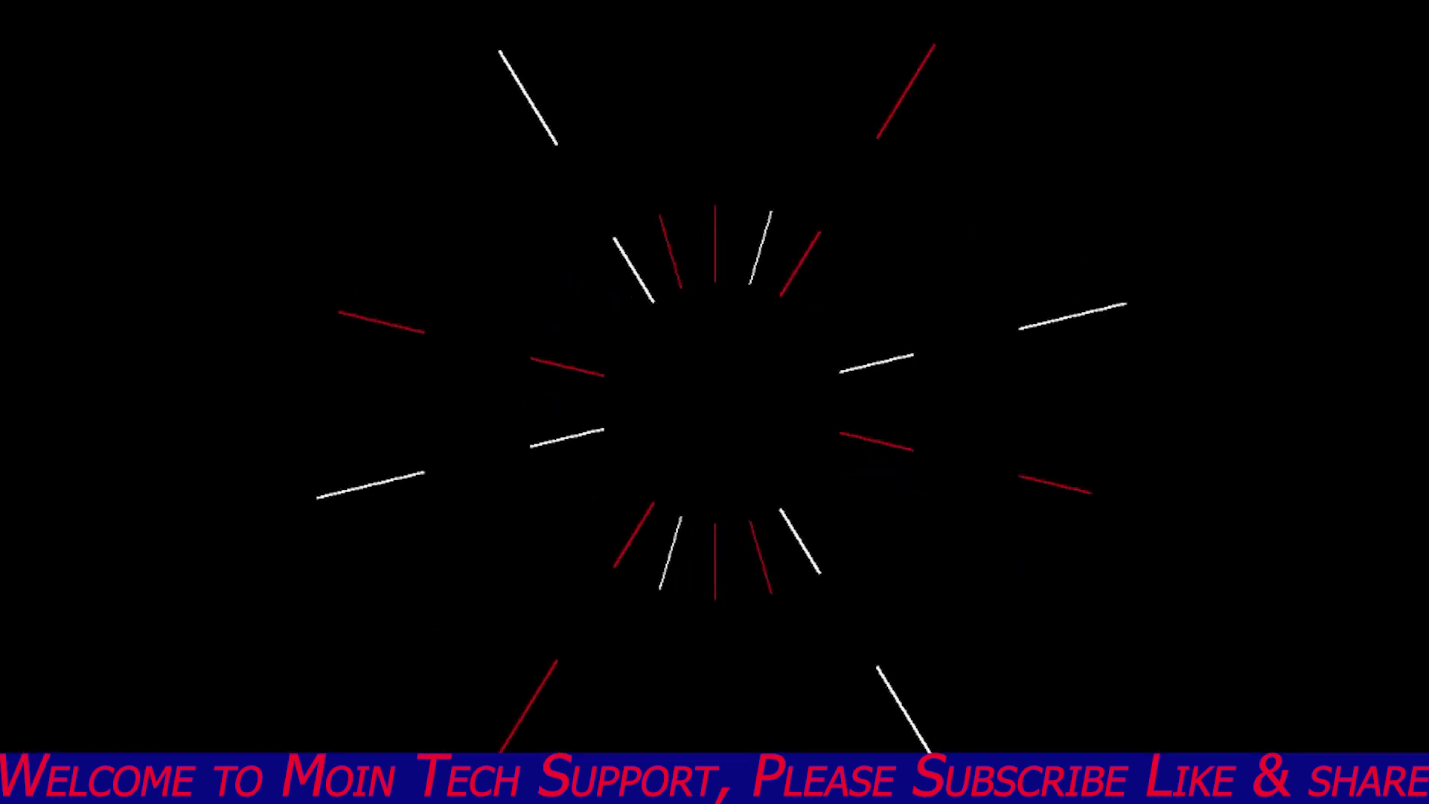